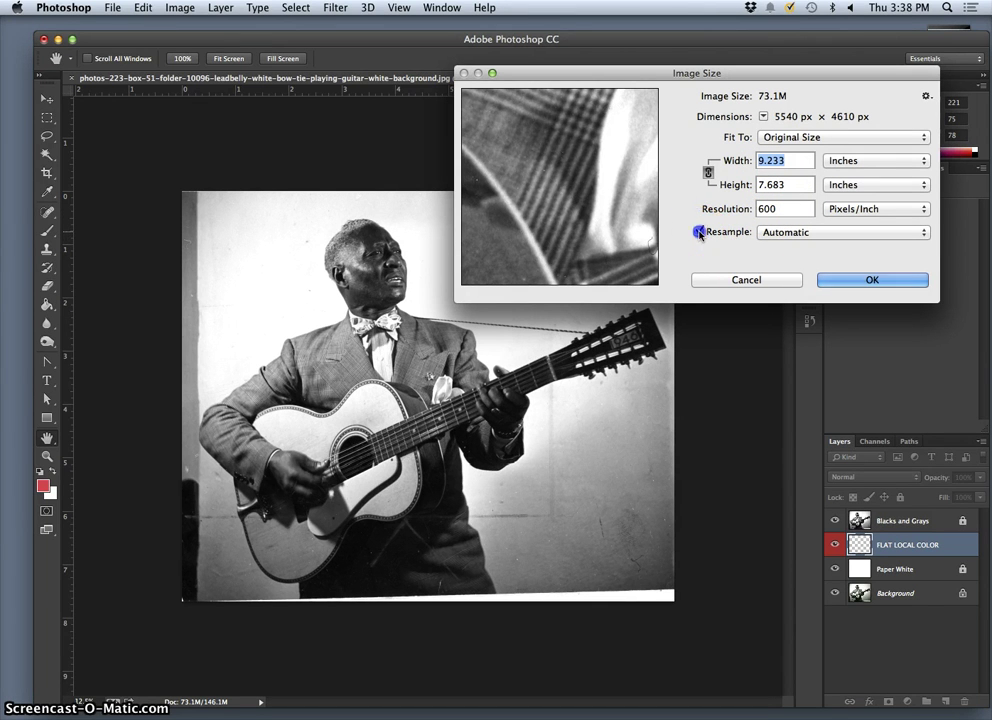
Resize the image to 14 inches wide without resampling, making it 11.65 in tall at 395.7 ppi.
click(699, 232)
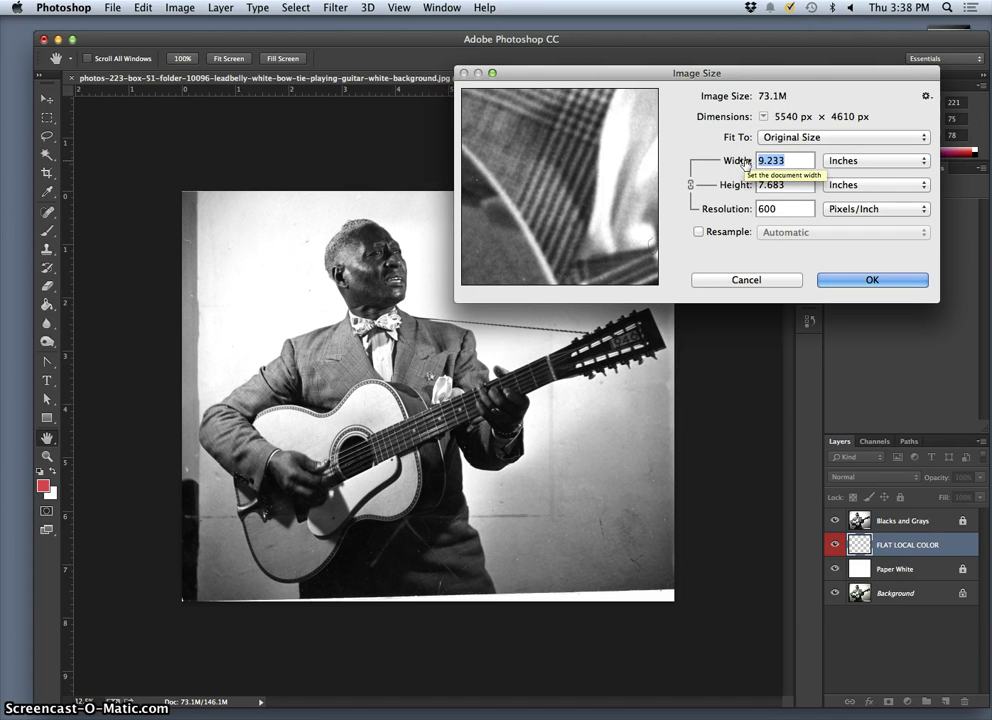
text(14)
click(770, 180)
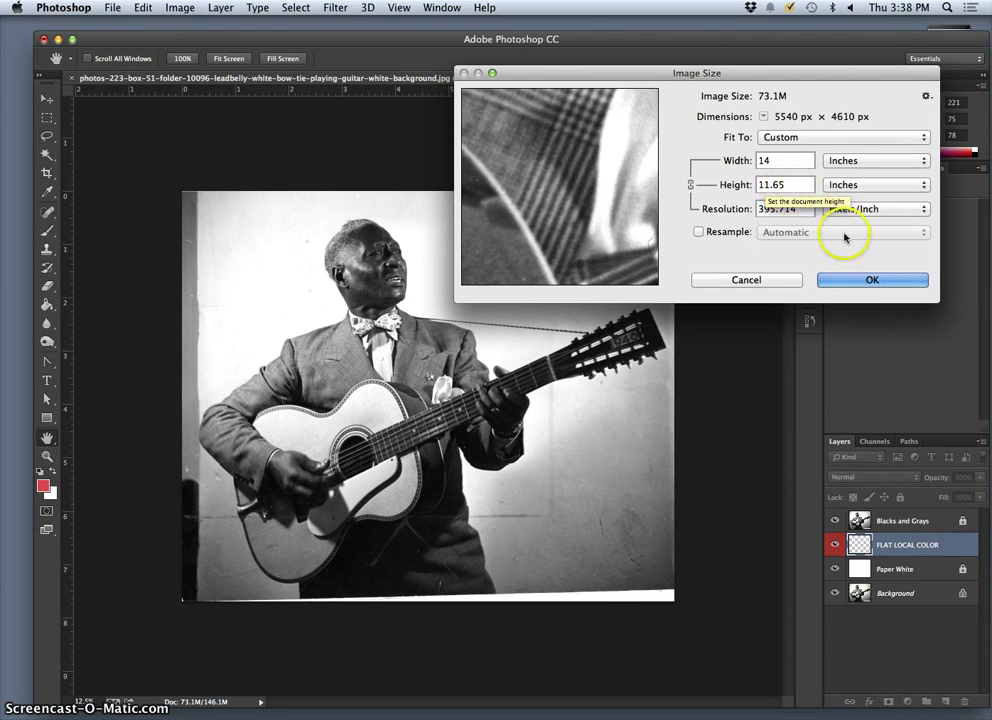
click(872, 280)
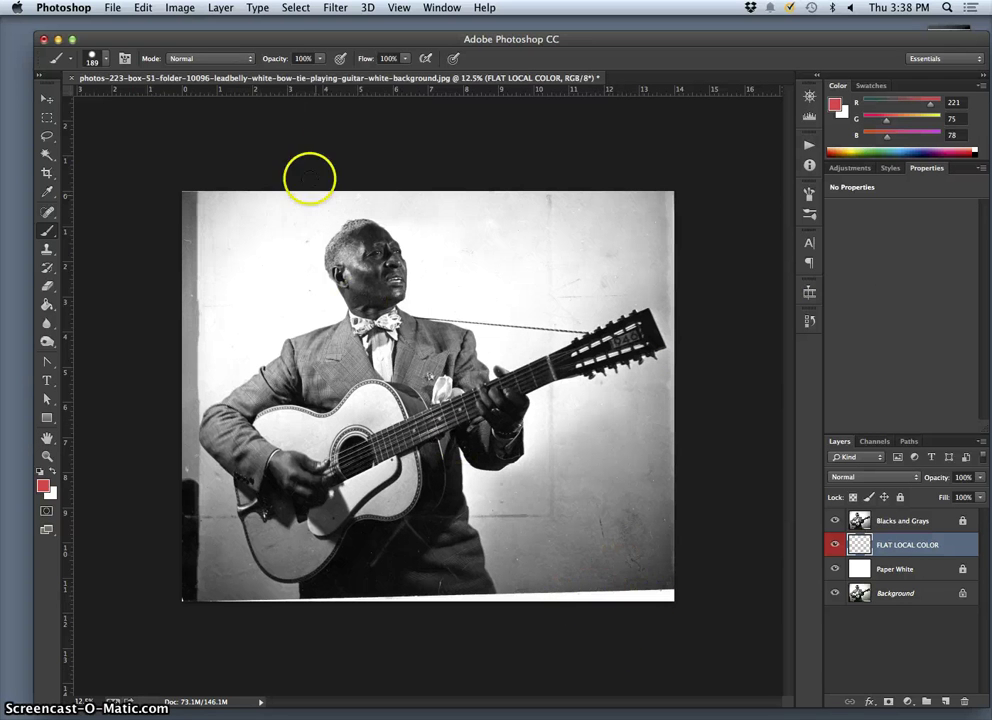
Trim the canvas to 14 × 11 inches with the top-centre anchor and accept the clipping.
click(177, 9)
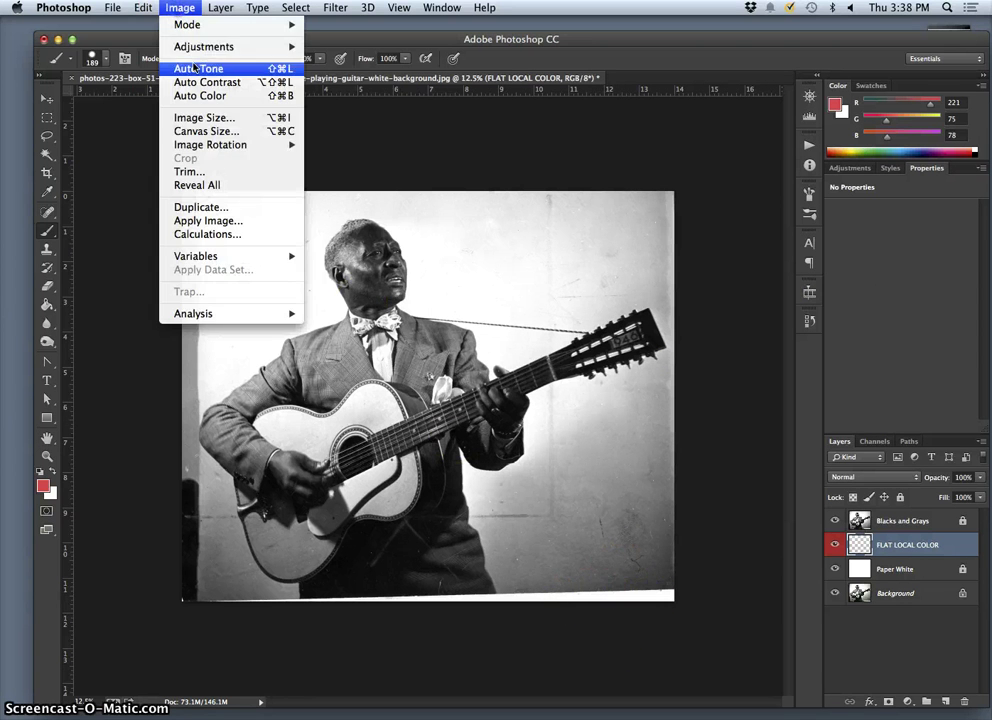
click(190, 127)
click(578, 260)
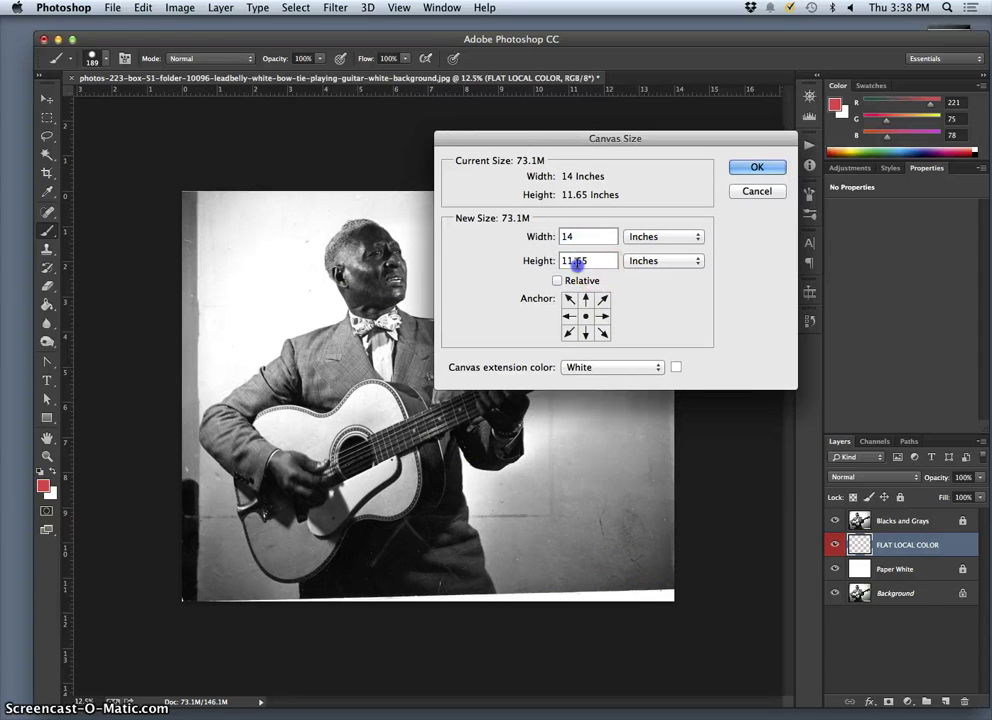
text(11)
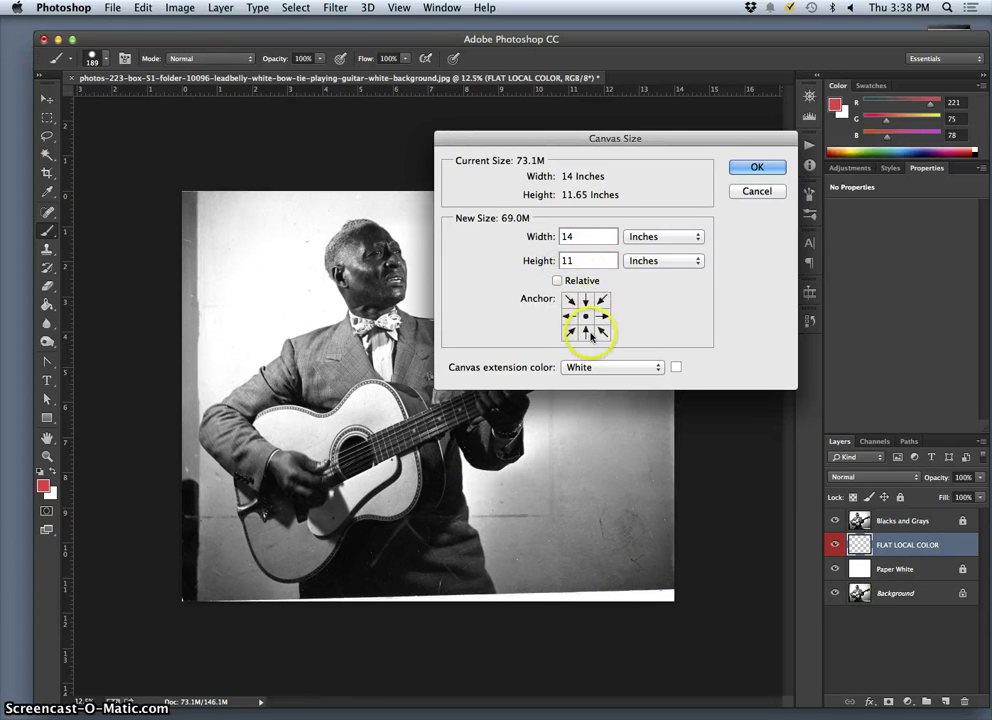
click(586, 300)
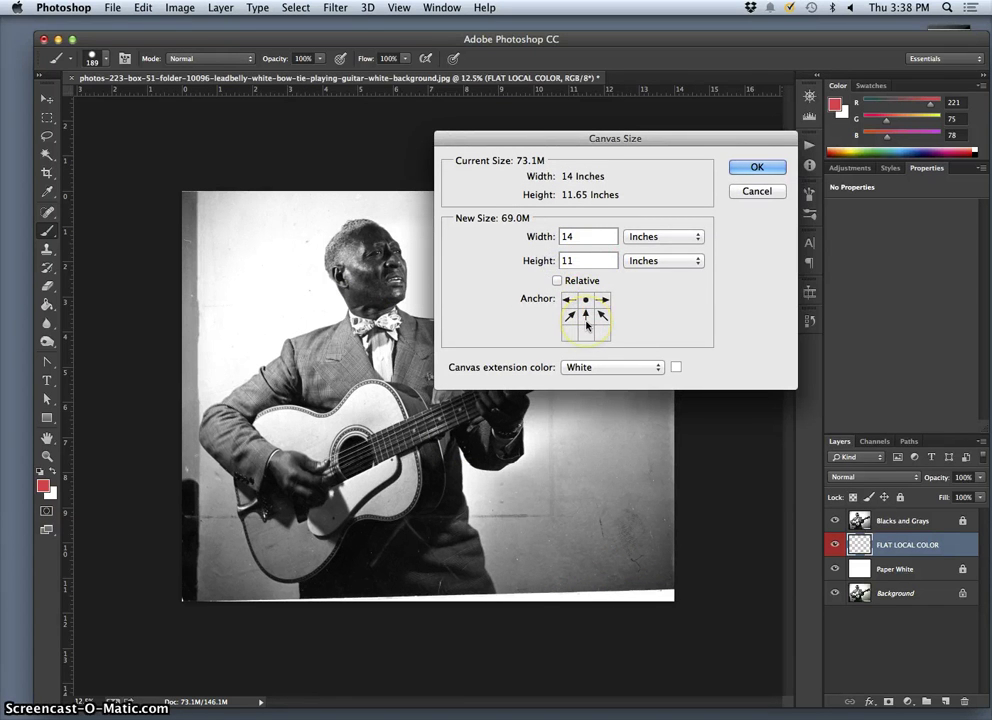
key(Return)
click(612, 279)
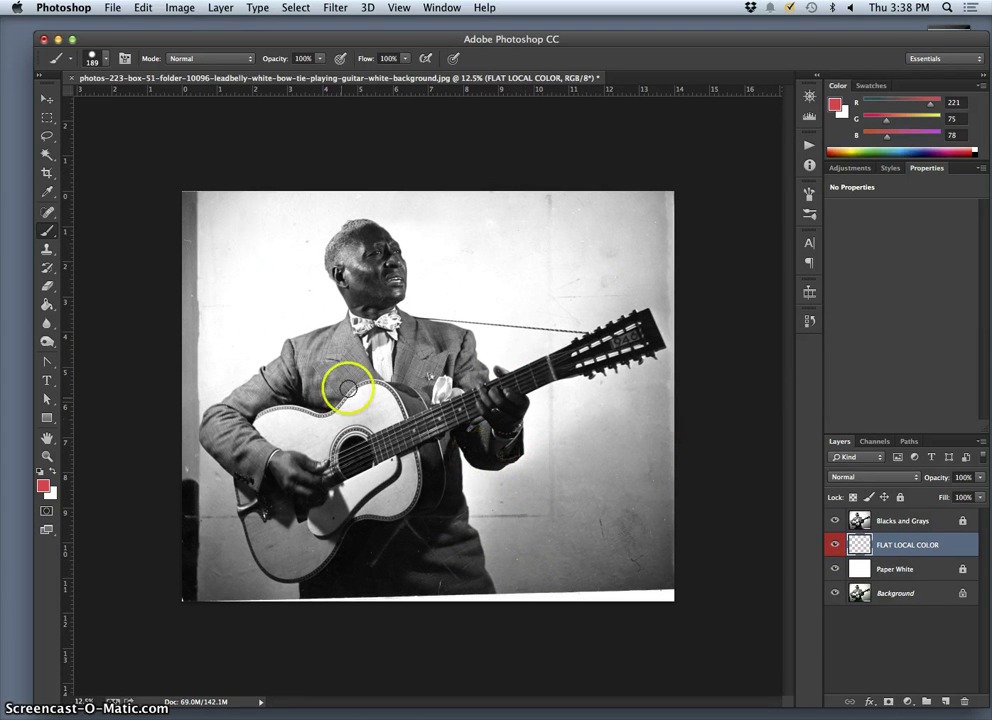
click(46, 174)
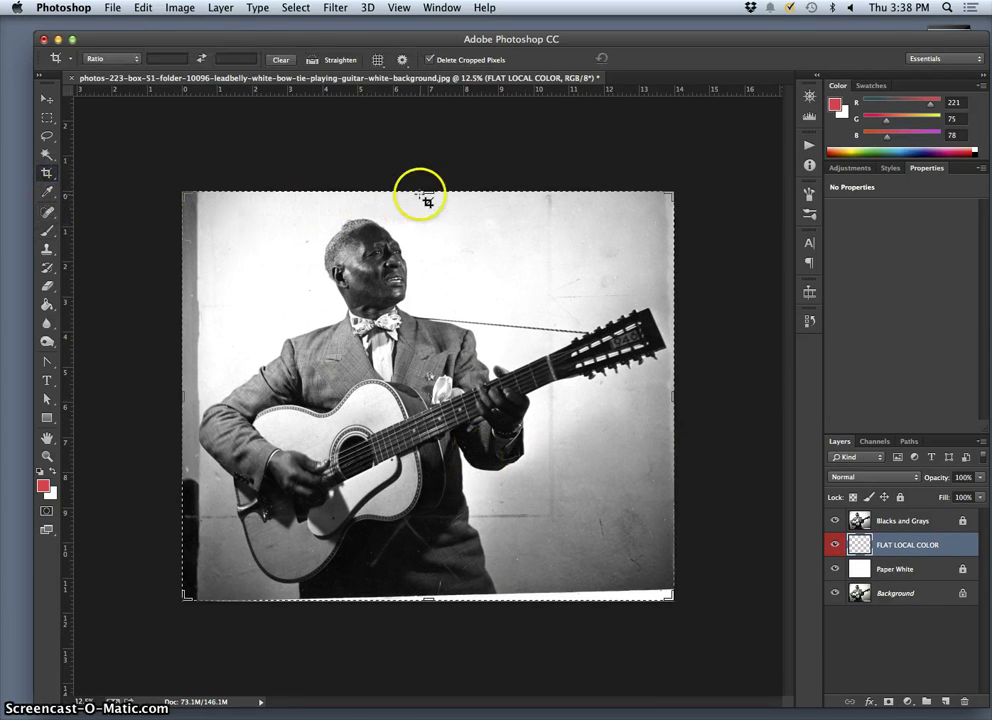
Crop off the white strip at the bottom edge, leaving the photo about 11.306 inches tall.
drag(427, 193, 426, 197)
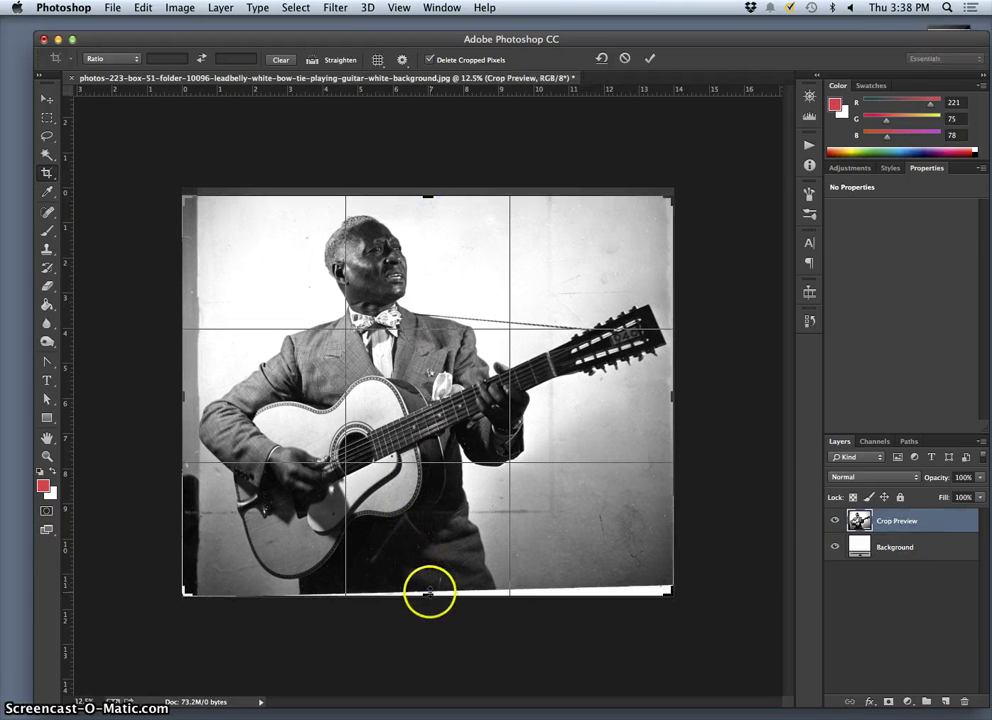
drag(430, 592, 427, 588)
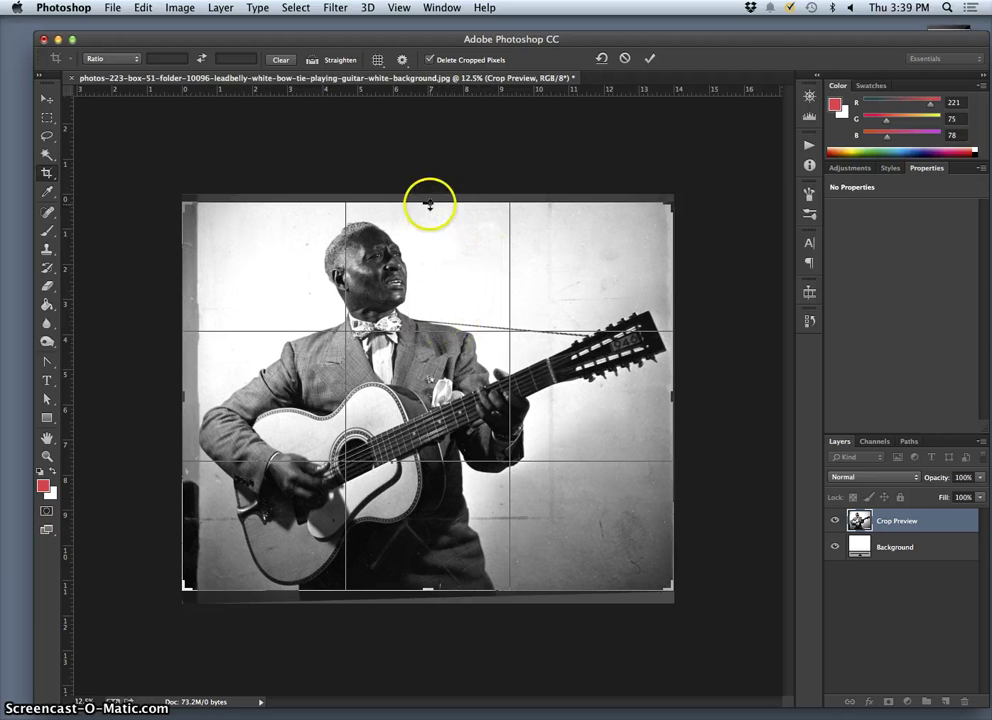
drag(427, 203, 429, 201)
key(Return)
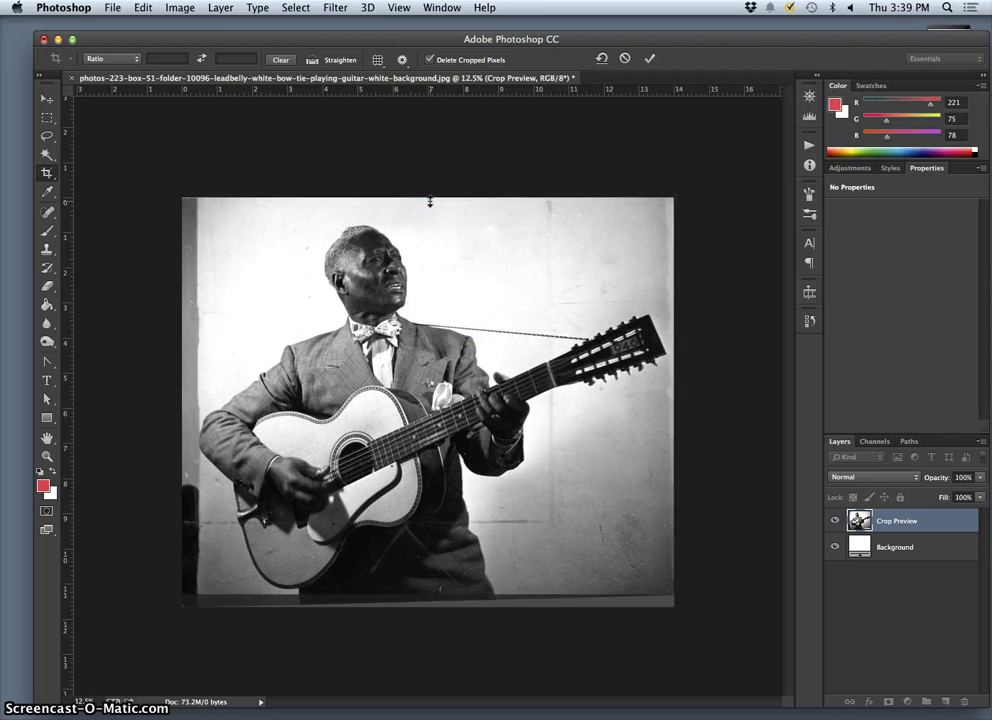
Set the canvas height to 11 inches with the bottom-centre anchor and accept the clipping.
click(180, 12)
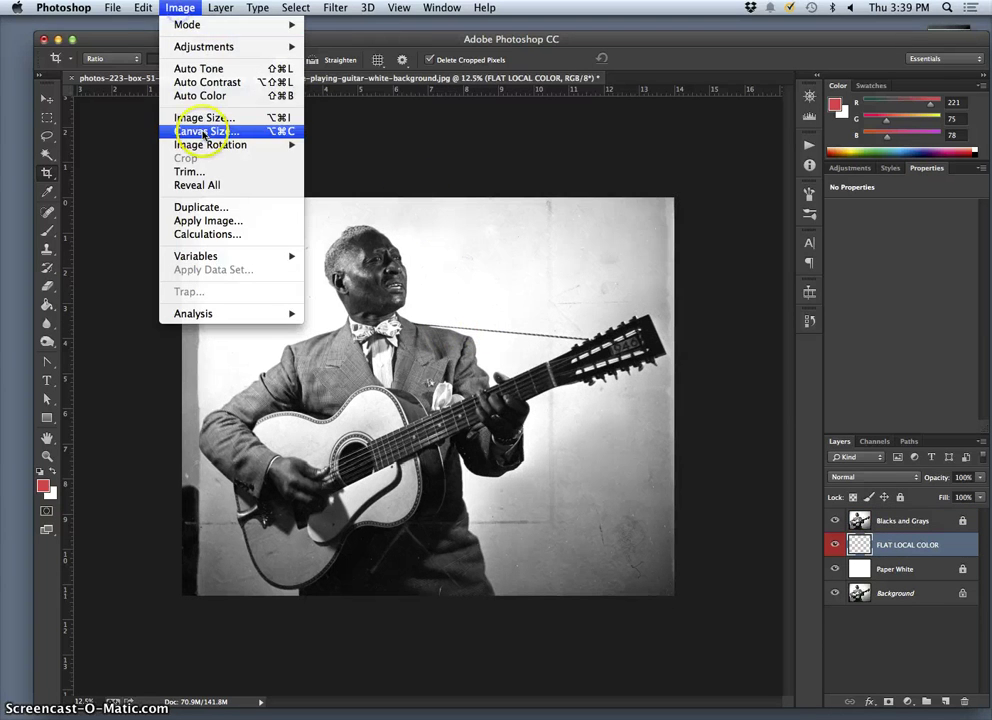
click(210, 131)
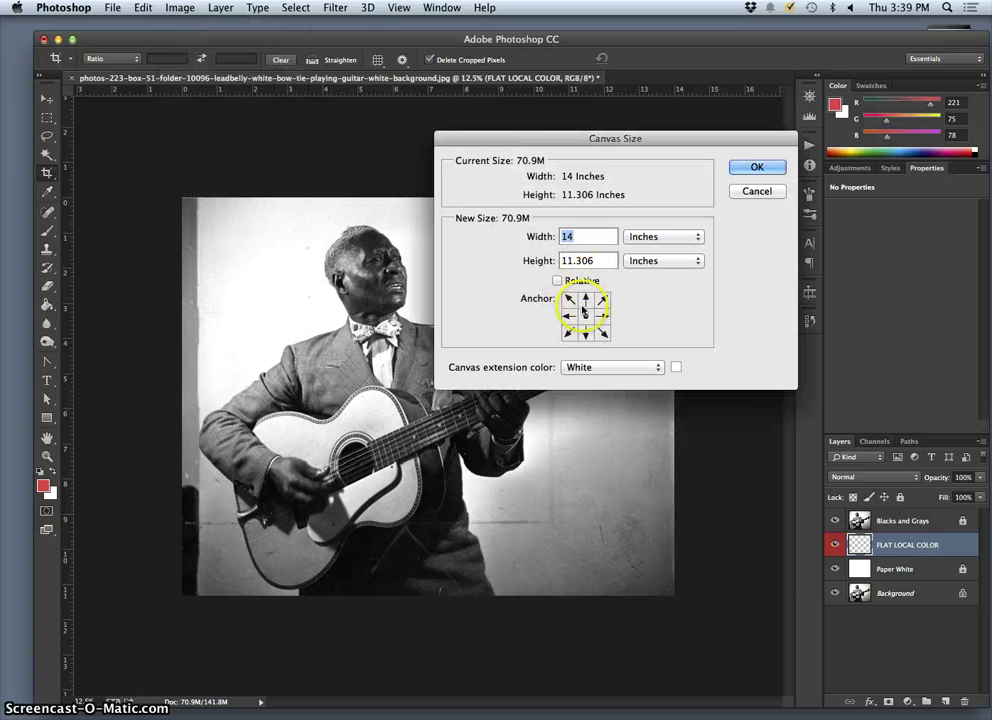
click(586, 332)
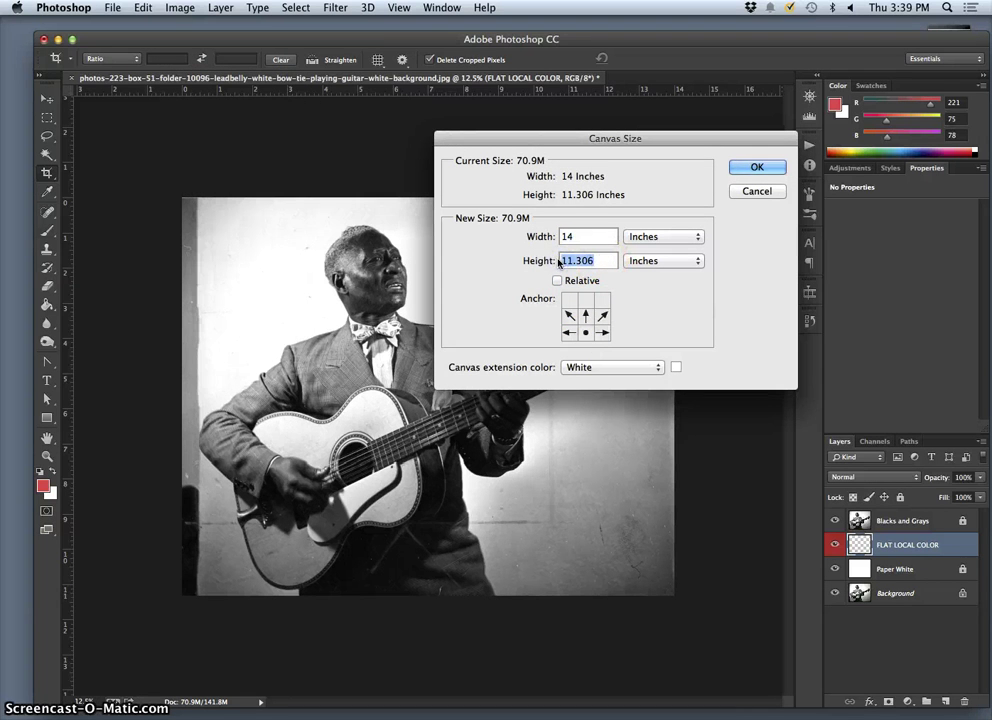
key(Return)
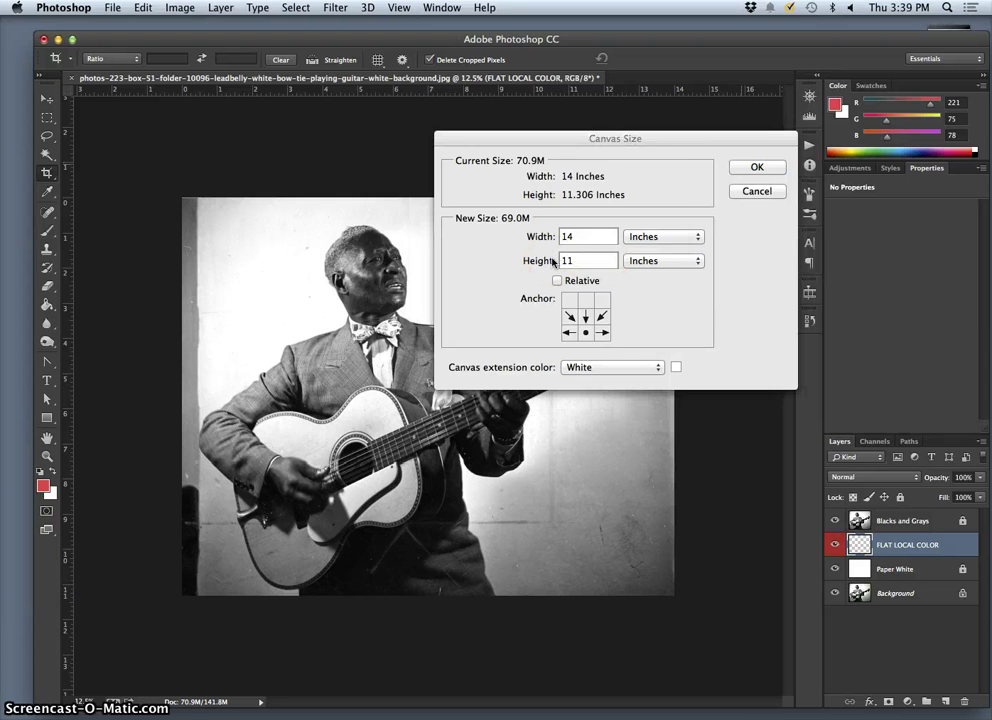
key(Return)
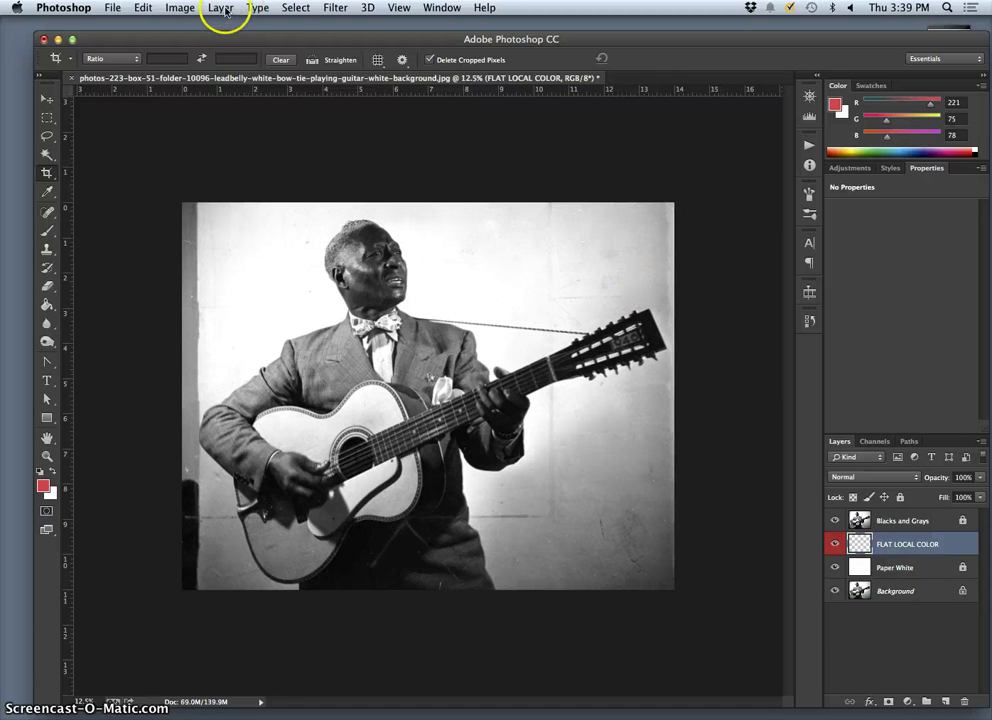
Check in Image Size that the document is 14 × 11 inches at 395.714 ppi.
click(181, 8)
click(212, 118)
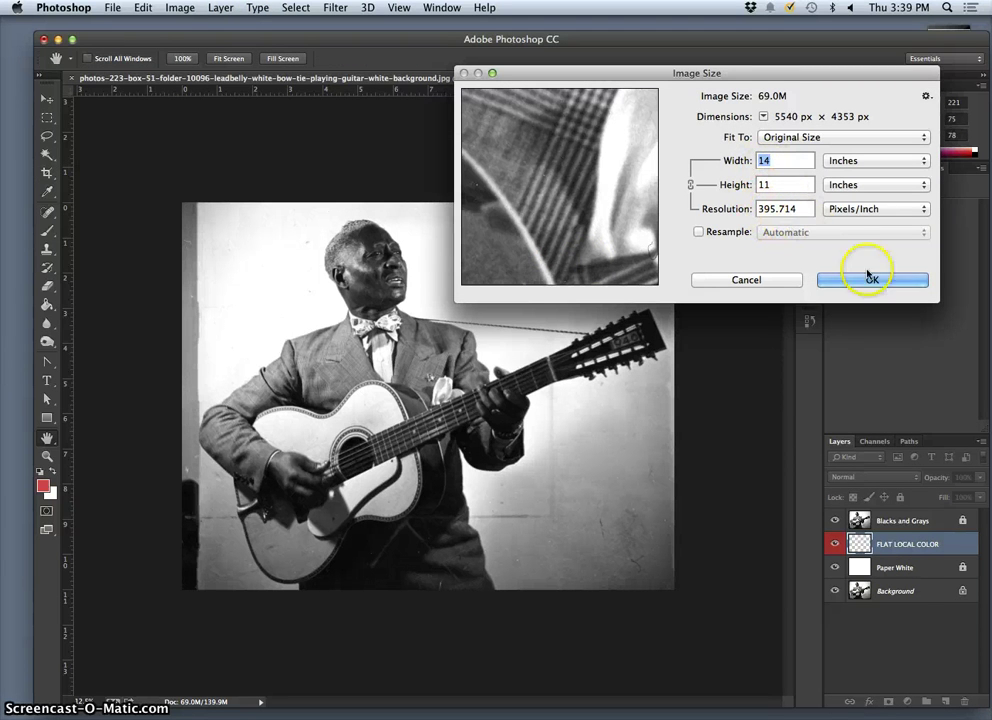
click(848, 283)
key(c)
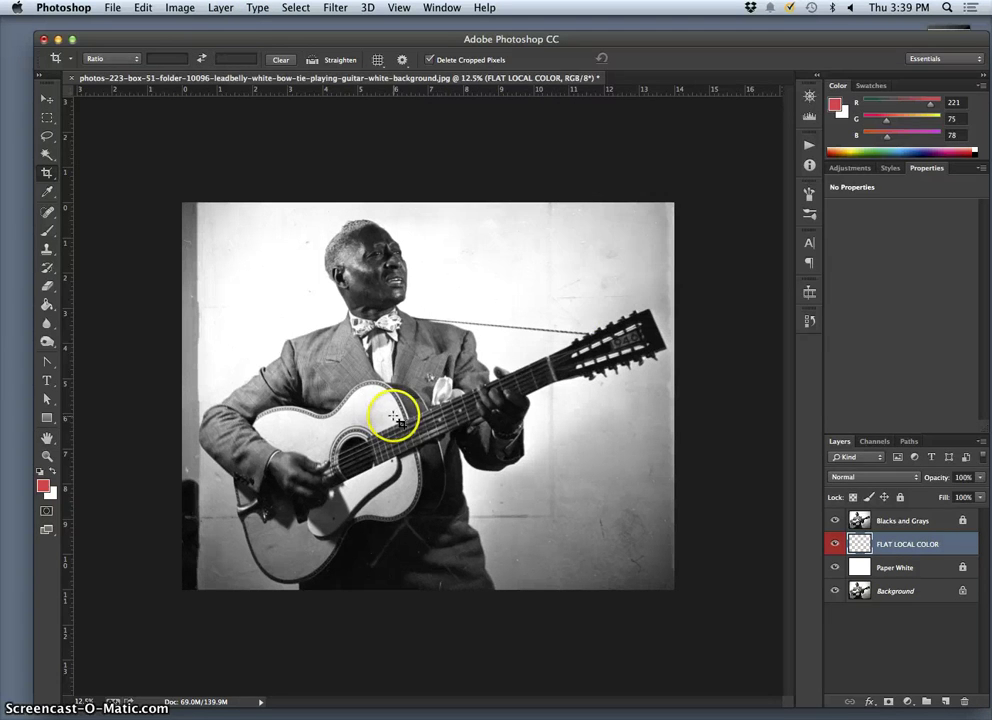
key(super+equal)
key(super+equal)
key(super+equal)
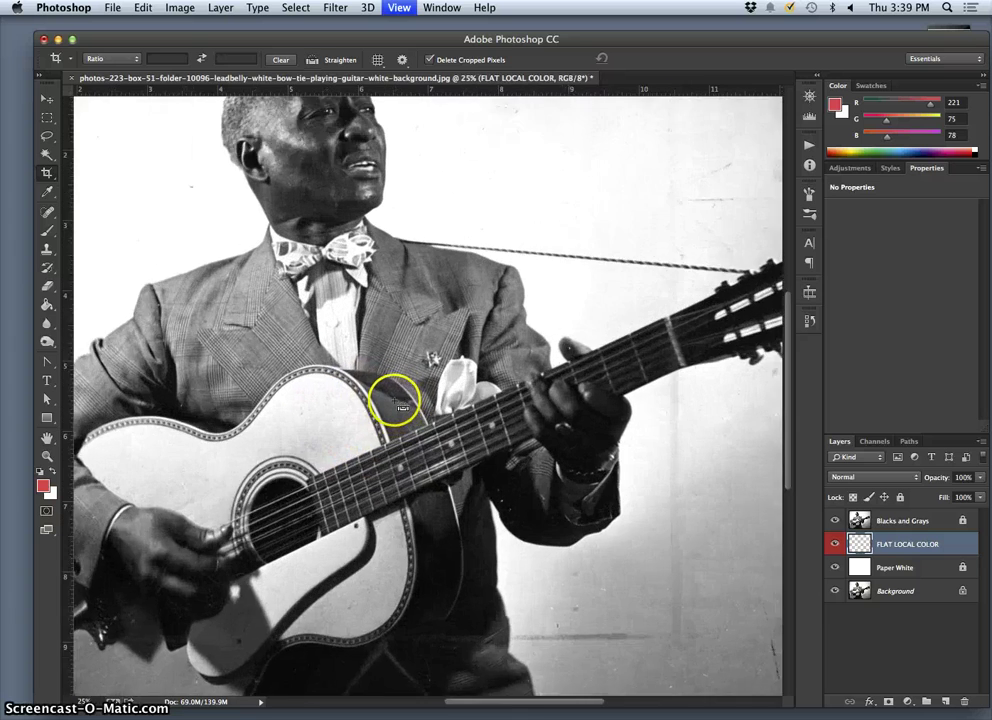
scroll(397, 401, up, 8)
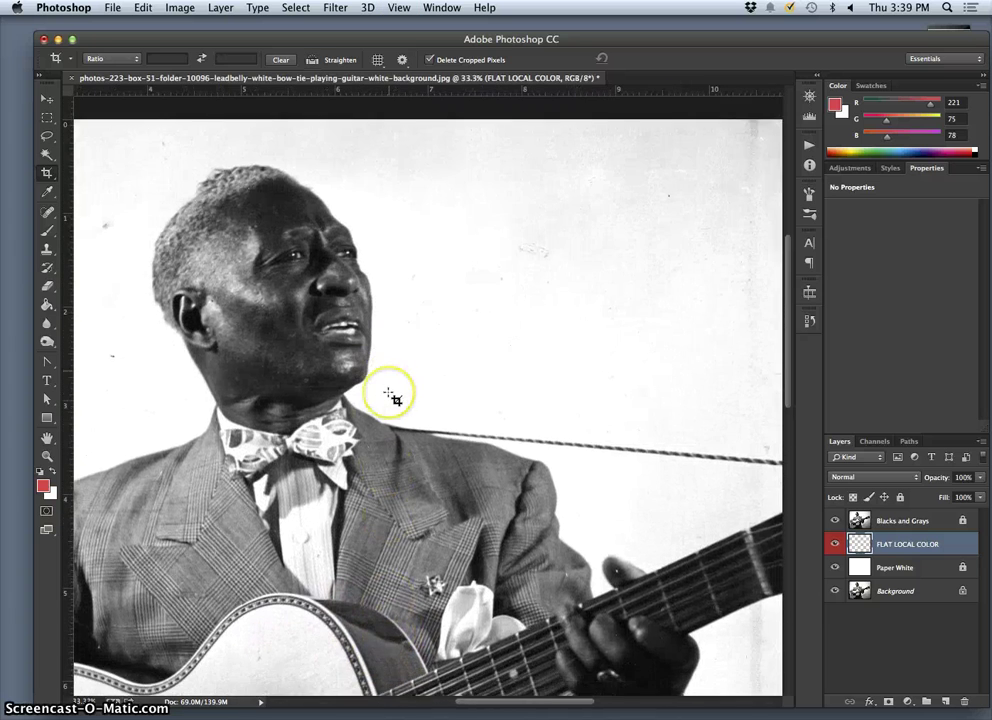
key(super+equal)
key(super+equal)
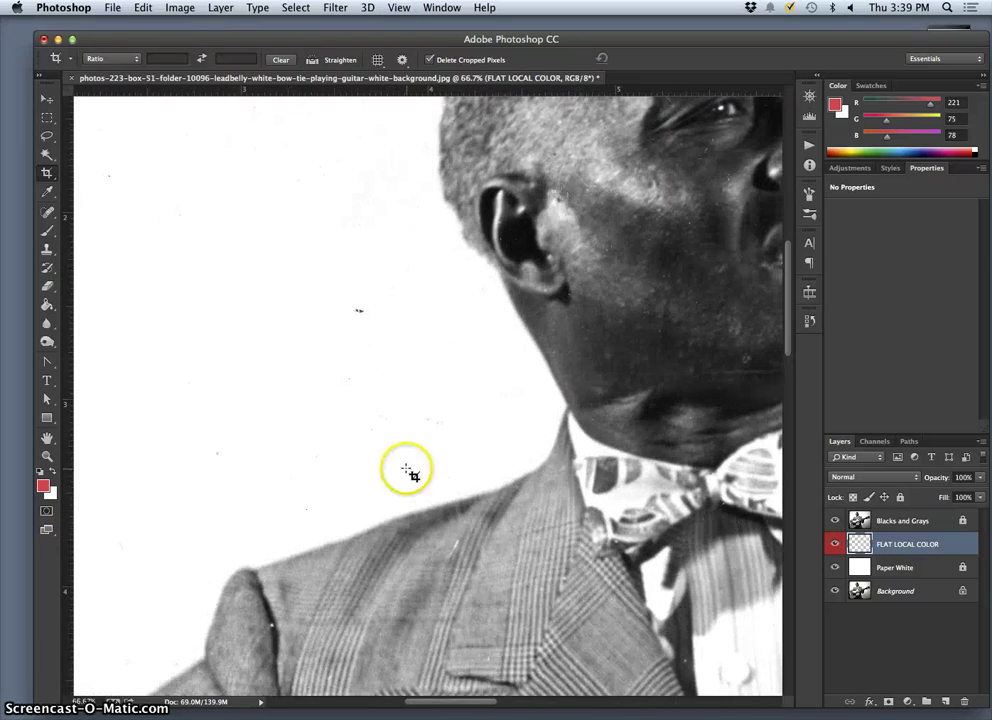
scroll(560, 475, down, 10)
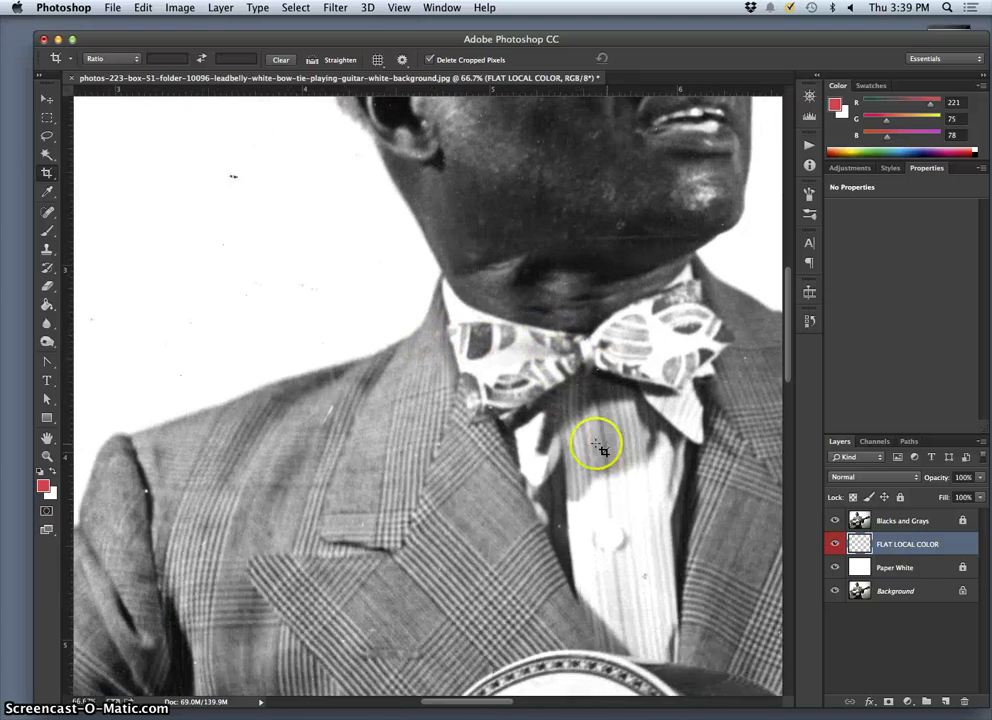
scroll(593, 440, right, 5)
scroll(594, 446, down, 15)
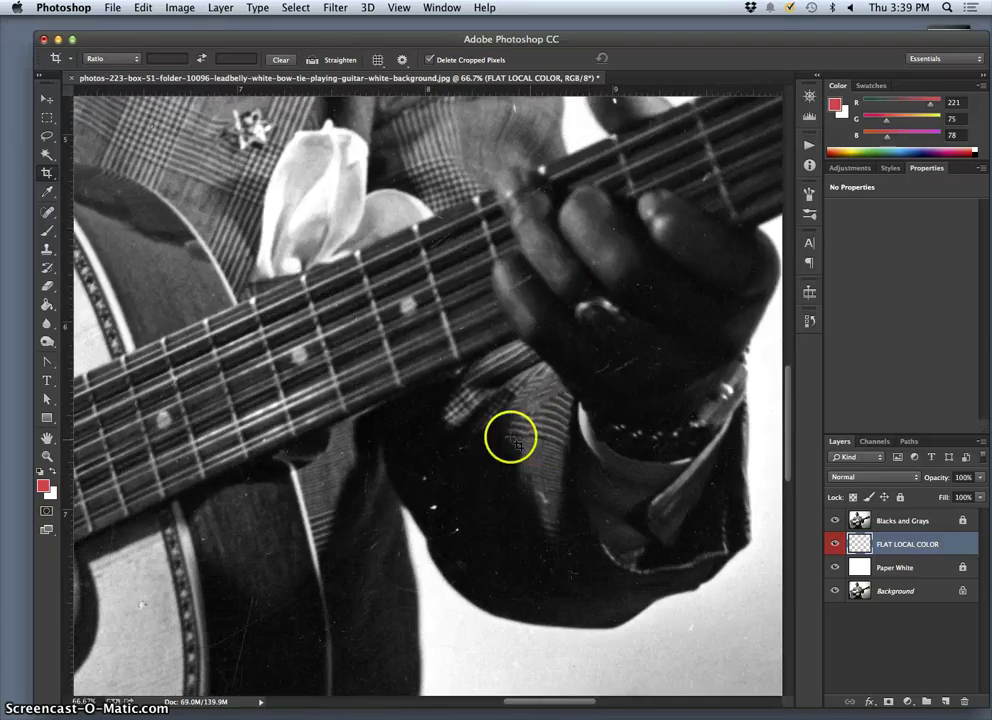
scroll(441, 443, left, 15)
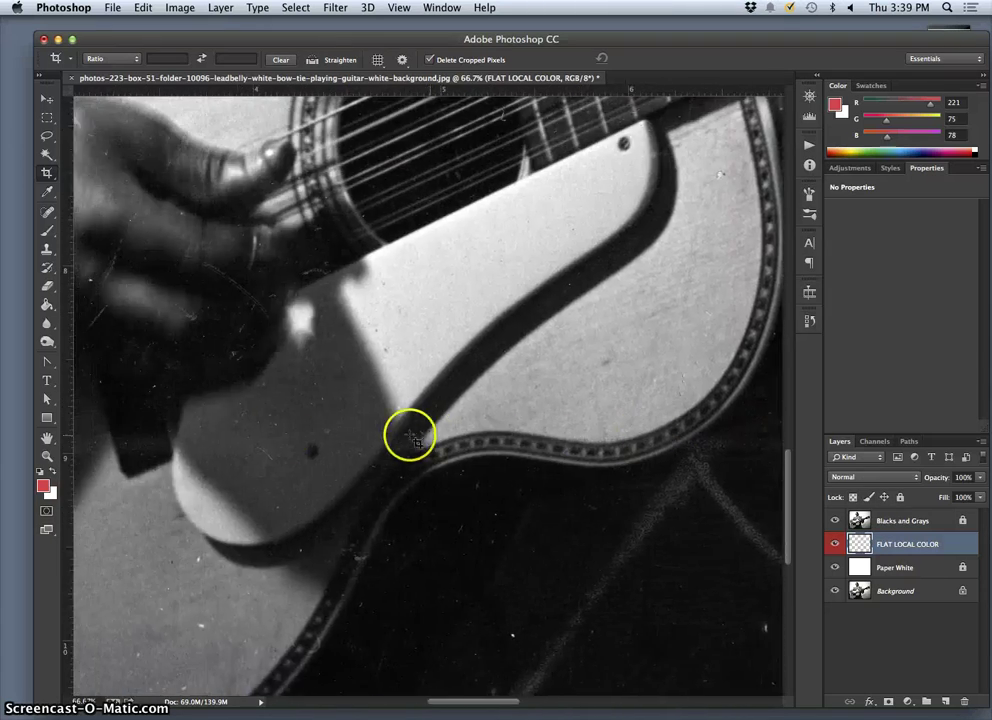
scroll(410, 437, left, 8)
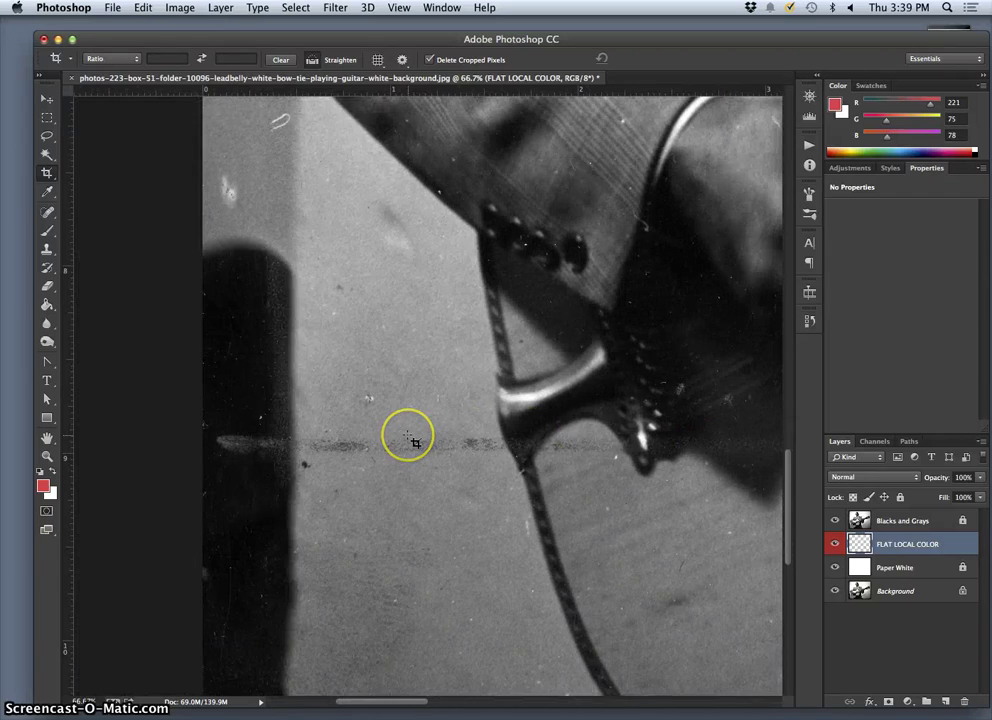
key(super+equal)
key(super+minus)
key(super+minus)
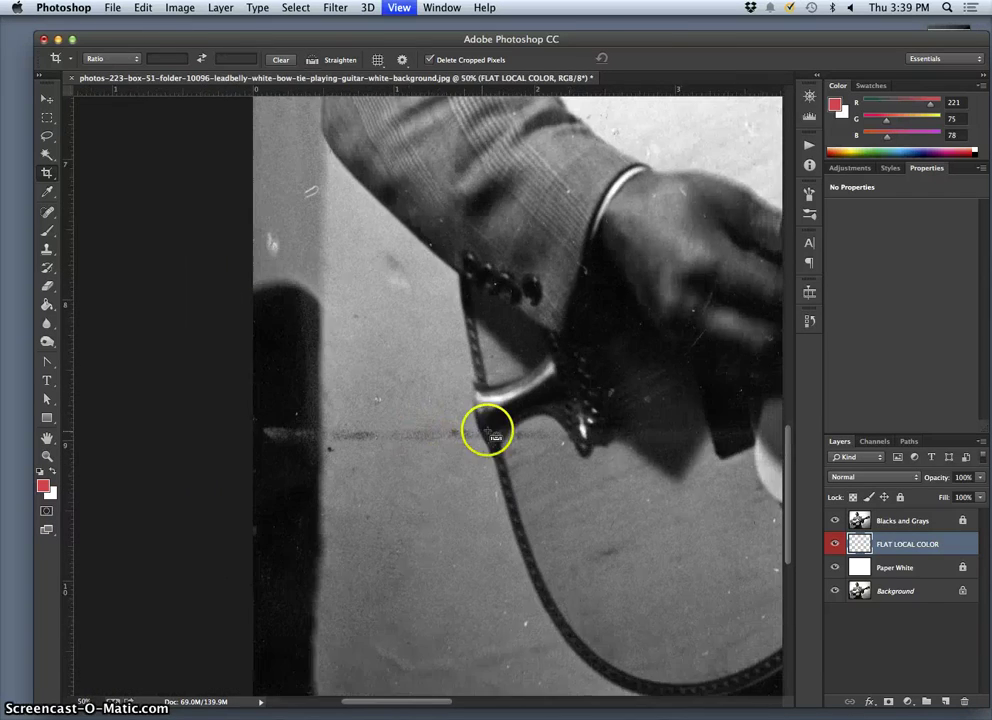
key(super+minus)
key(super+minus)
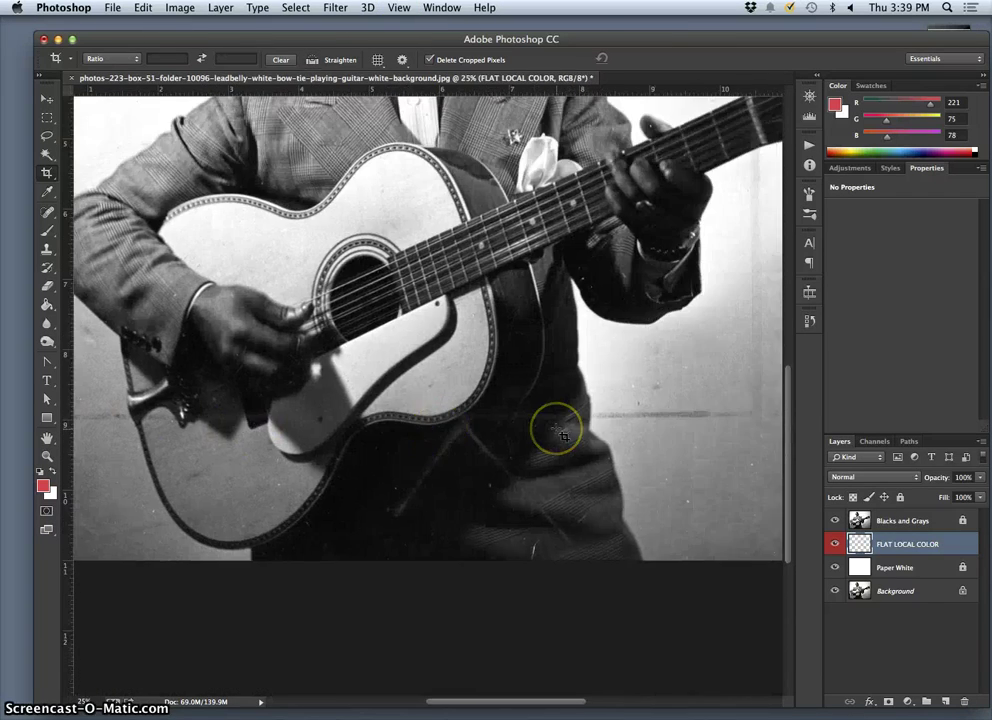
key(super+minus)
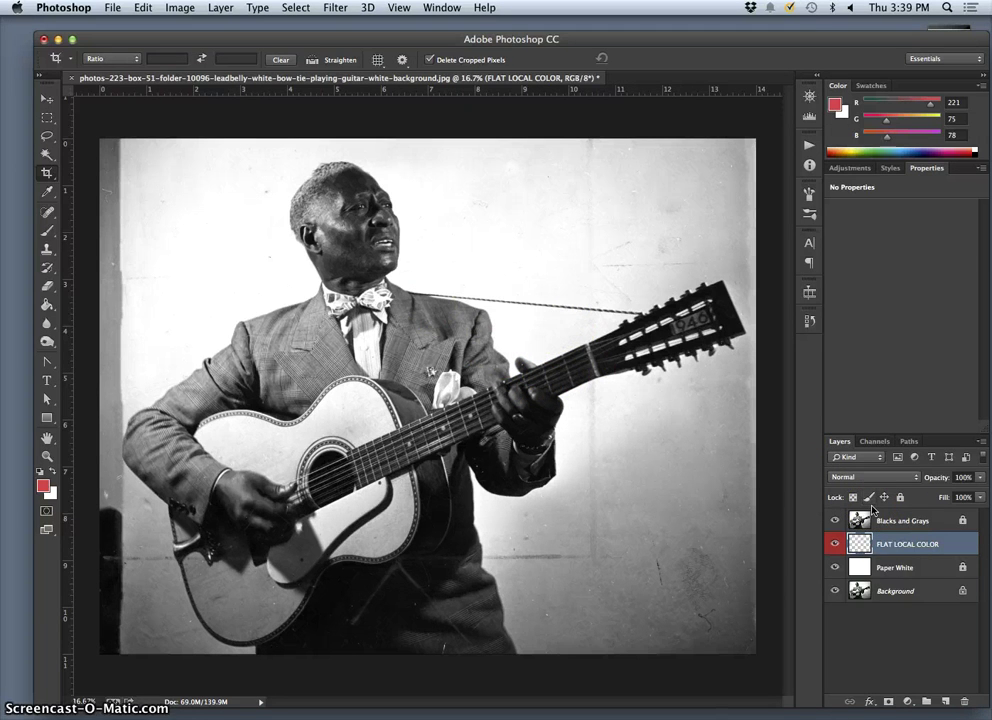
Hide Blacks and Grays, FLAT LOCAL COLOR and Paper White to reveal the original photo.
drag(835, 520, 835, 544)
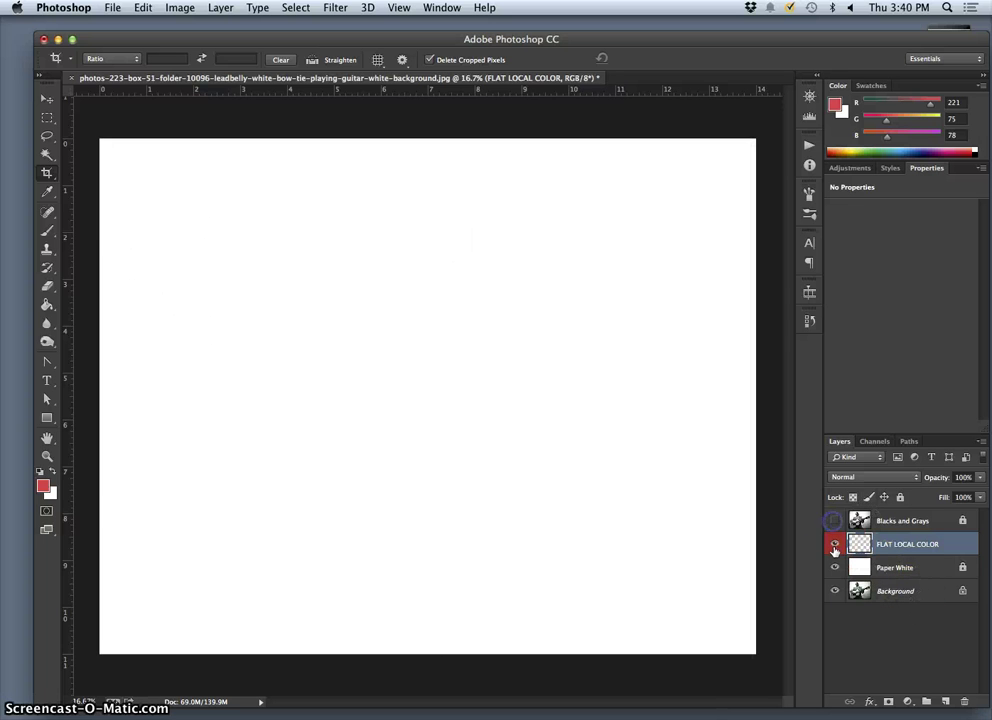
click(835, 567)
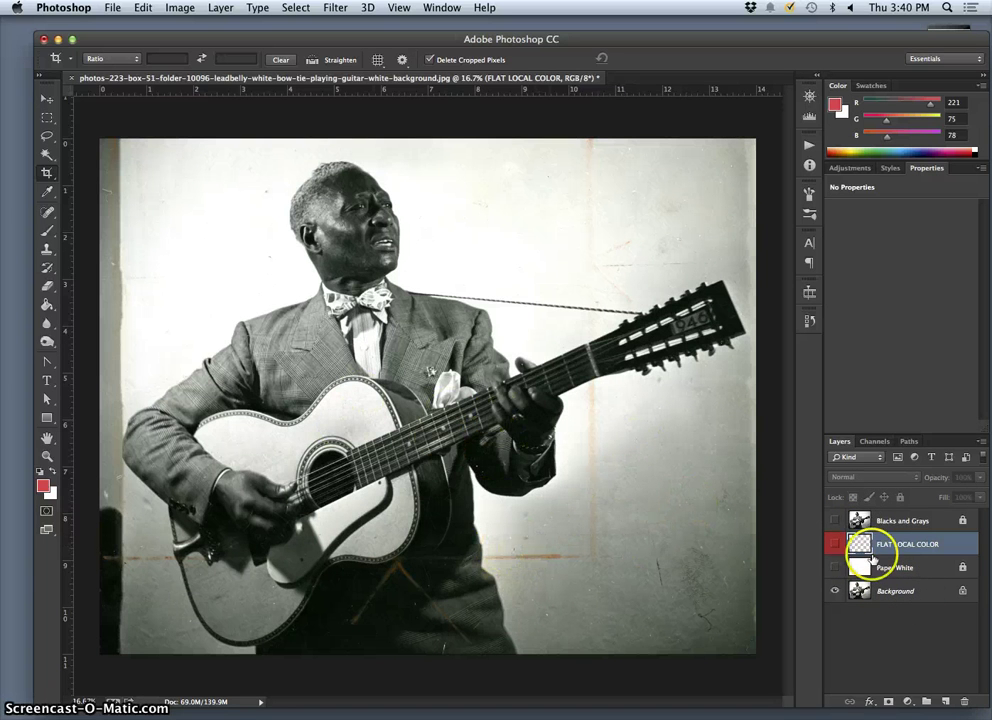
click(180, 8)
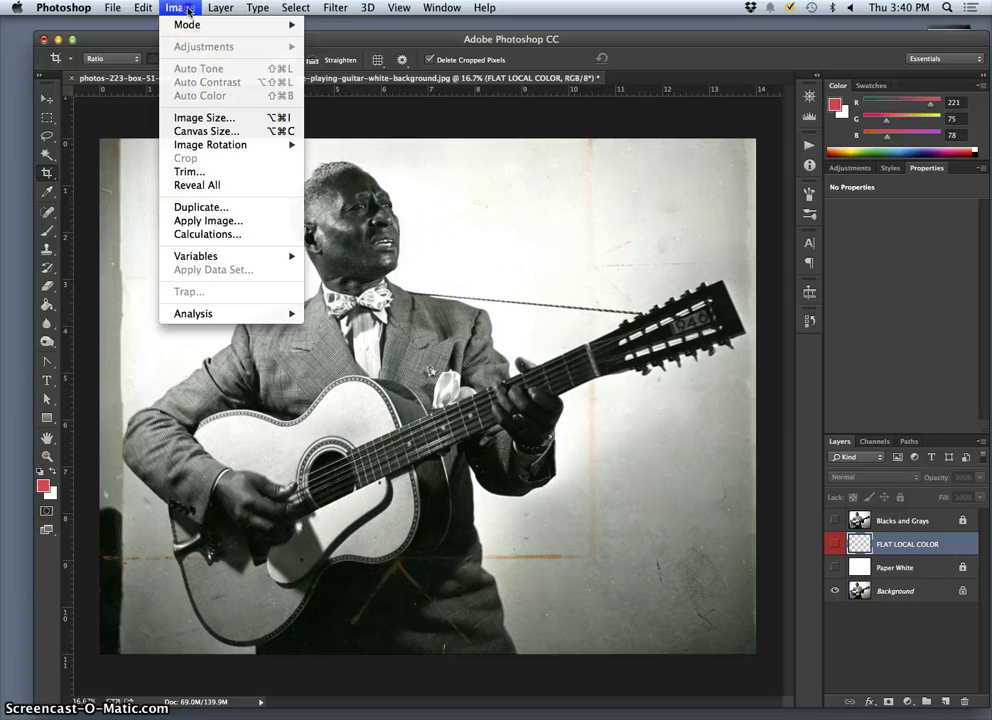
click(188, 11)
Duplicate the Background layer and desaturate the copy.
click(886, 588)
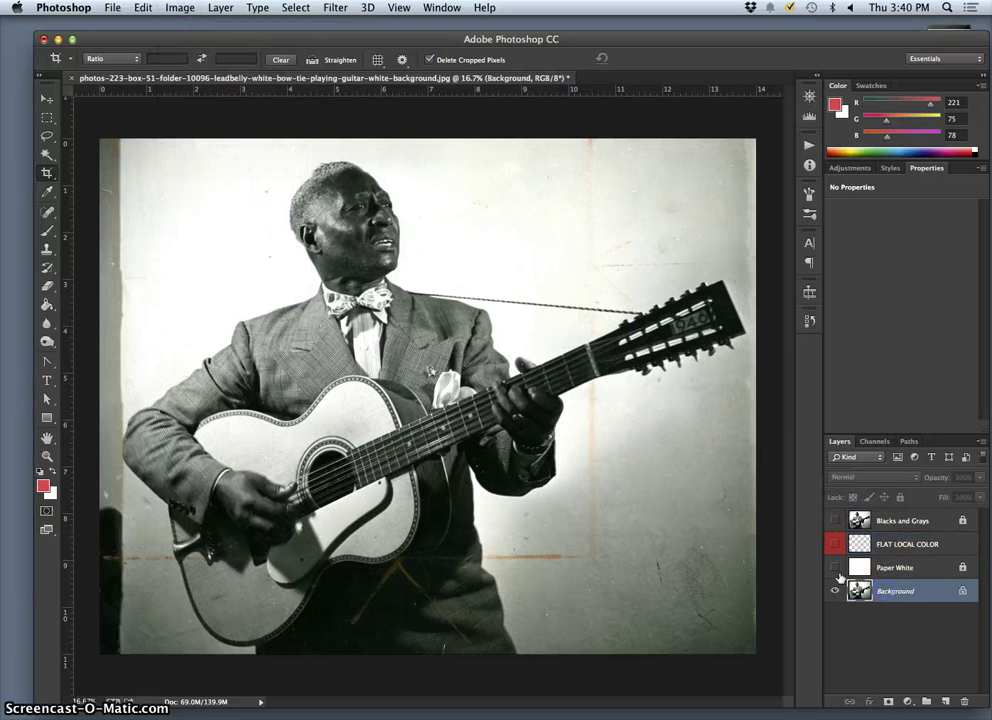
key(super+j)
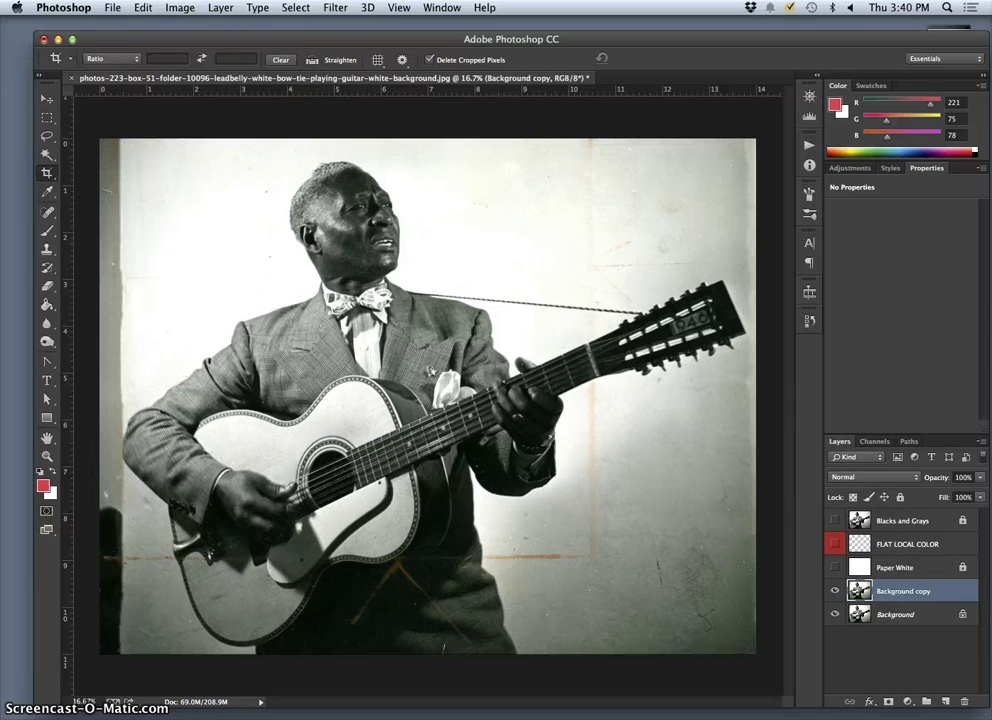
click(181, 9)
mouse_move(190, 46)
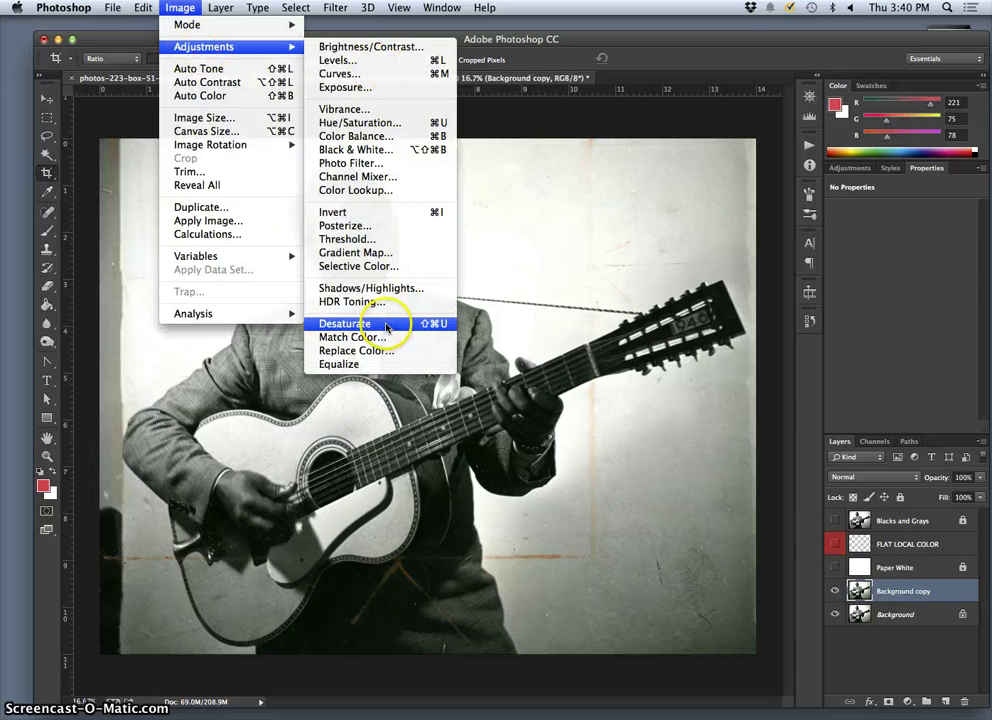
click(446, 324)
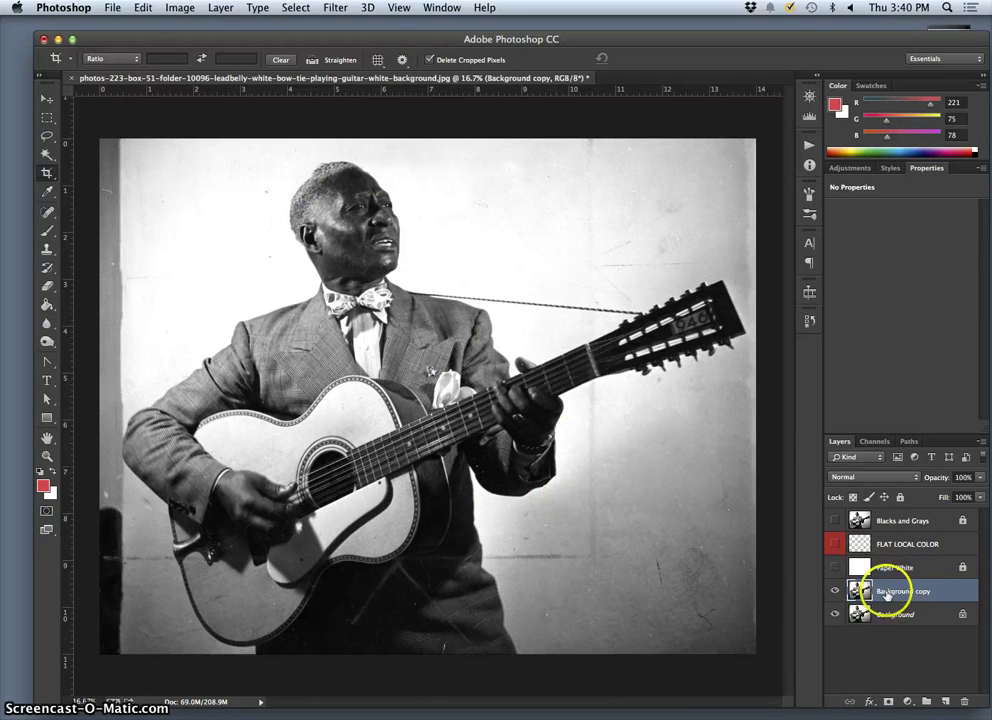
Set Background copy to Multiply, move it to the top, and leave only Paper White visible.
click(867, 478)
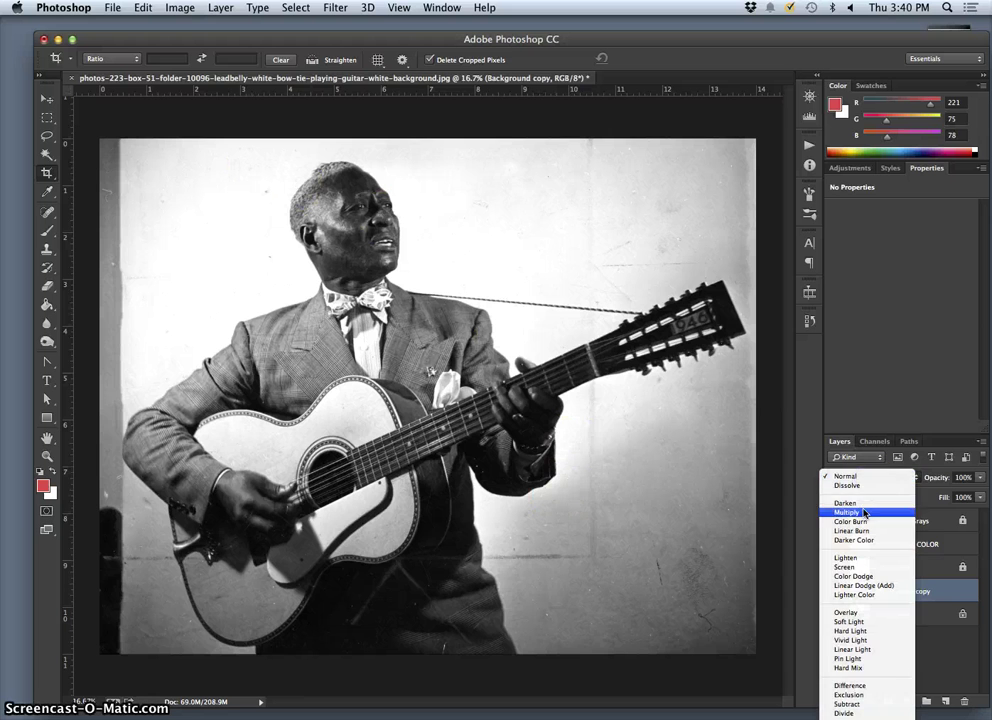
click(865, 513)
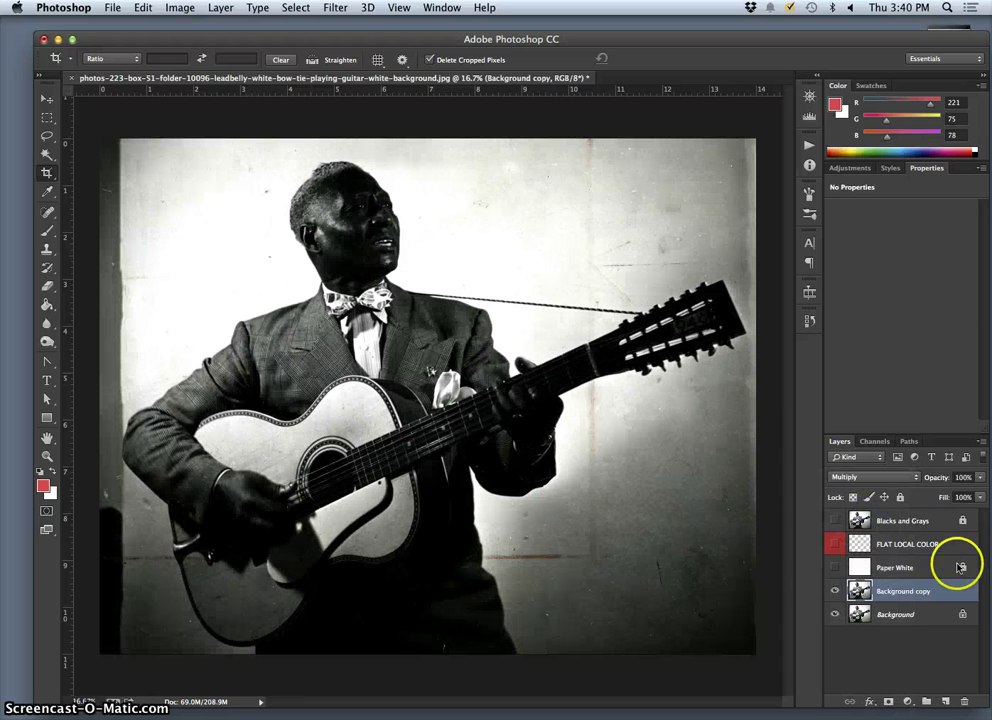
drag(917, 598, 905, 520)
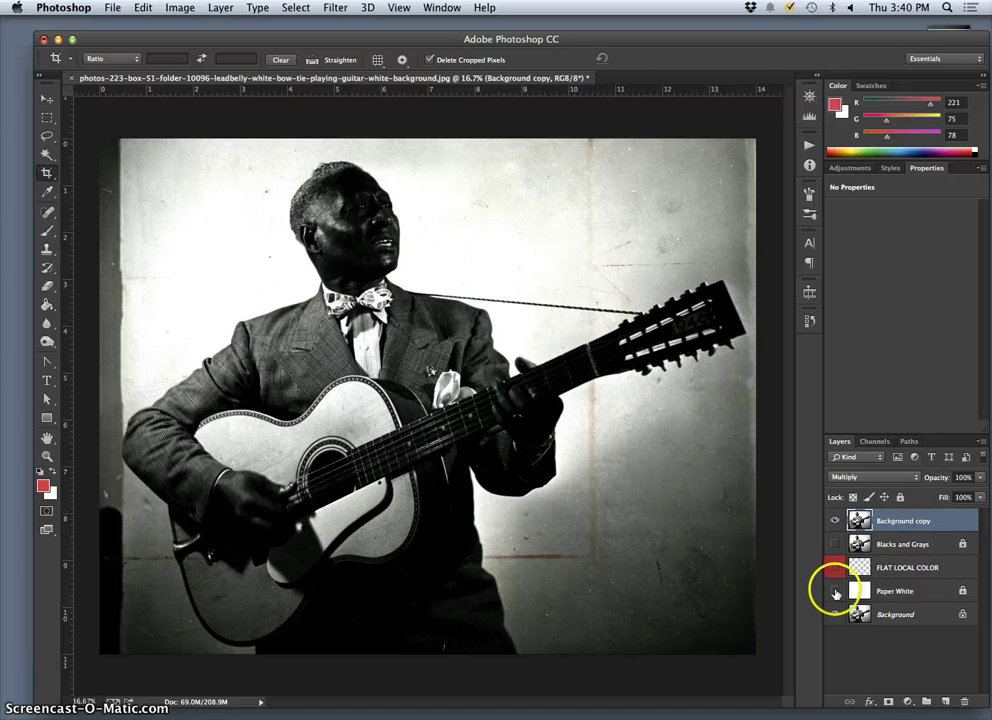
click(836, 594)
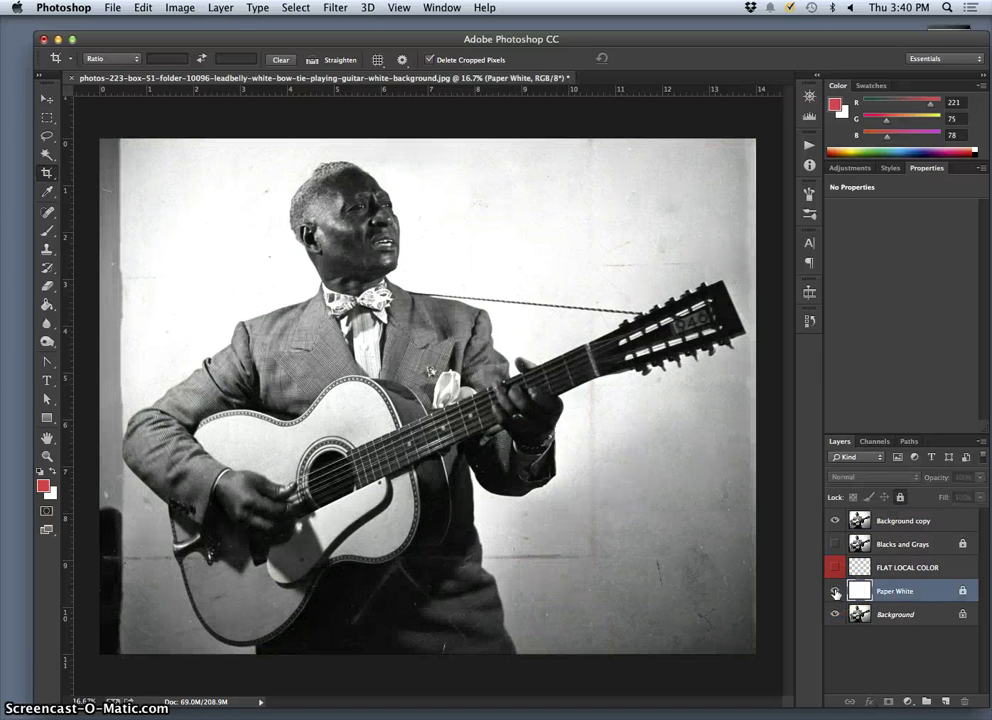
alt+click(836, 592)
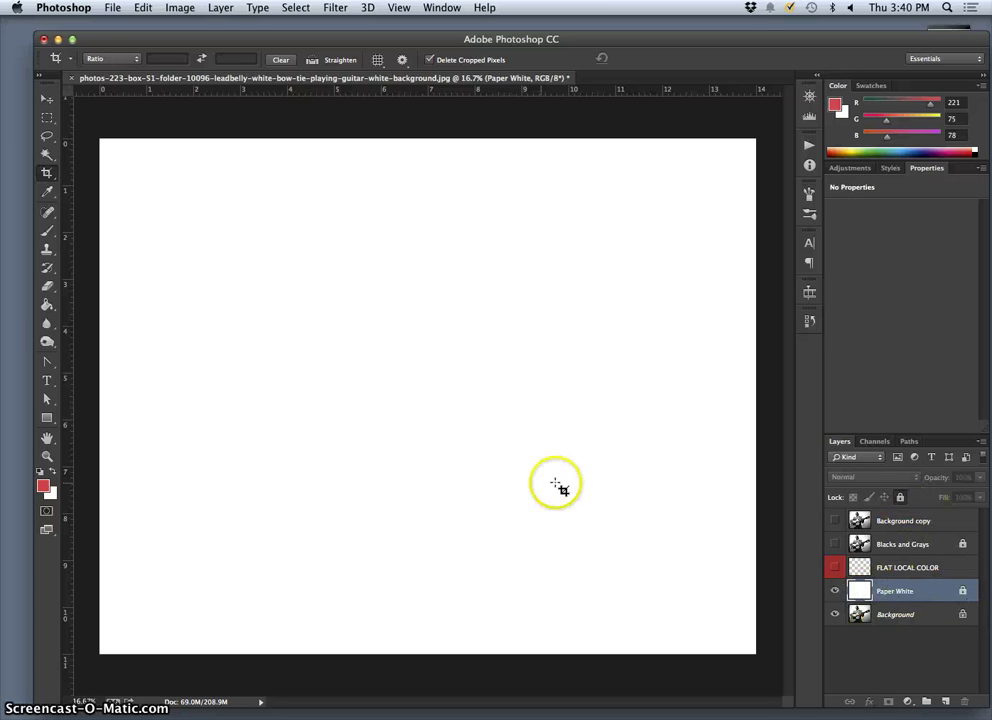
Show the Blacks and Grays layer with the Brush tool and dismiss its locked-layer alert.
click(46, 230)
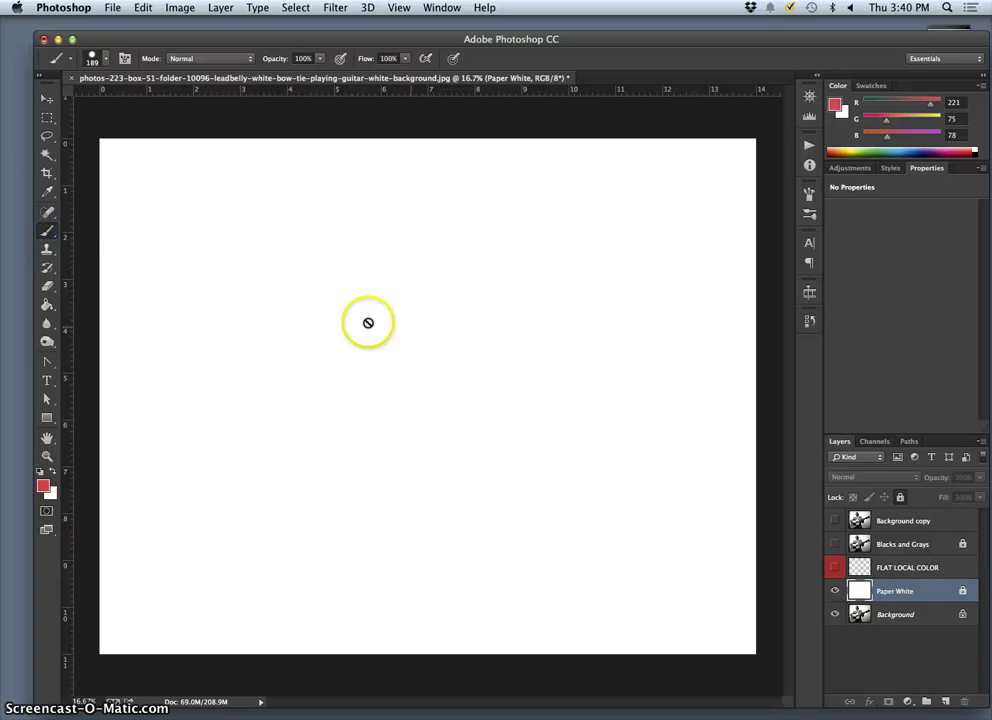
click(898, 544)
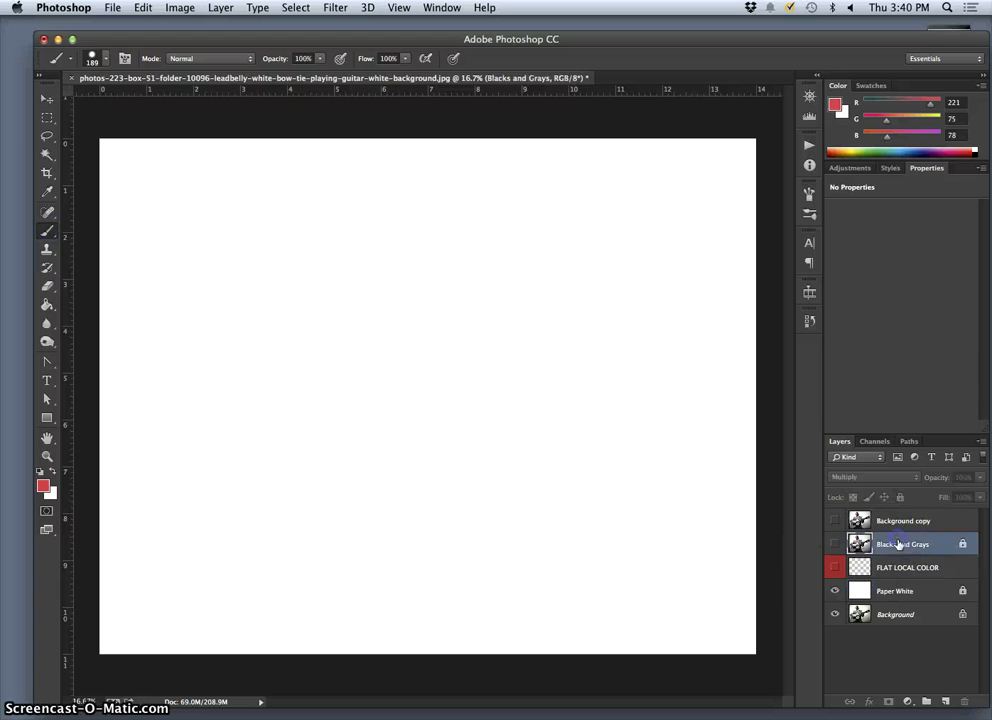
click(835, 544)
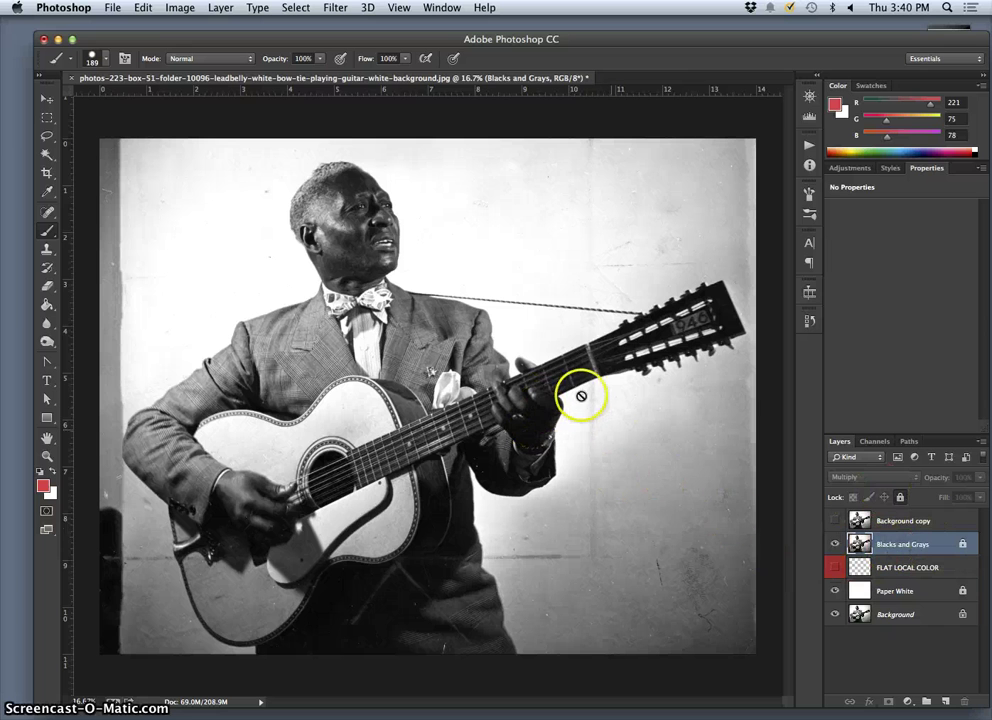
click(543, 272)
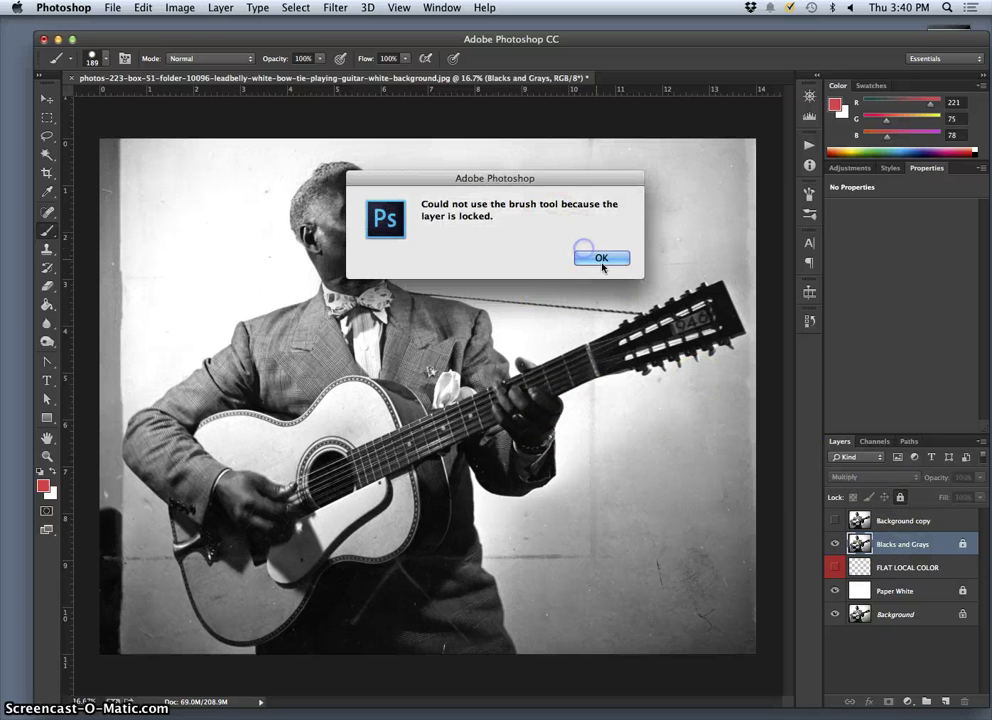
click(601, 259)
Delete the Background copy layer.
click(930, 524)
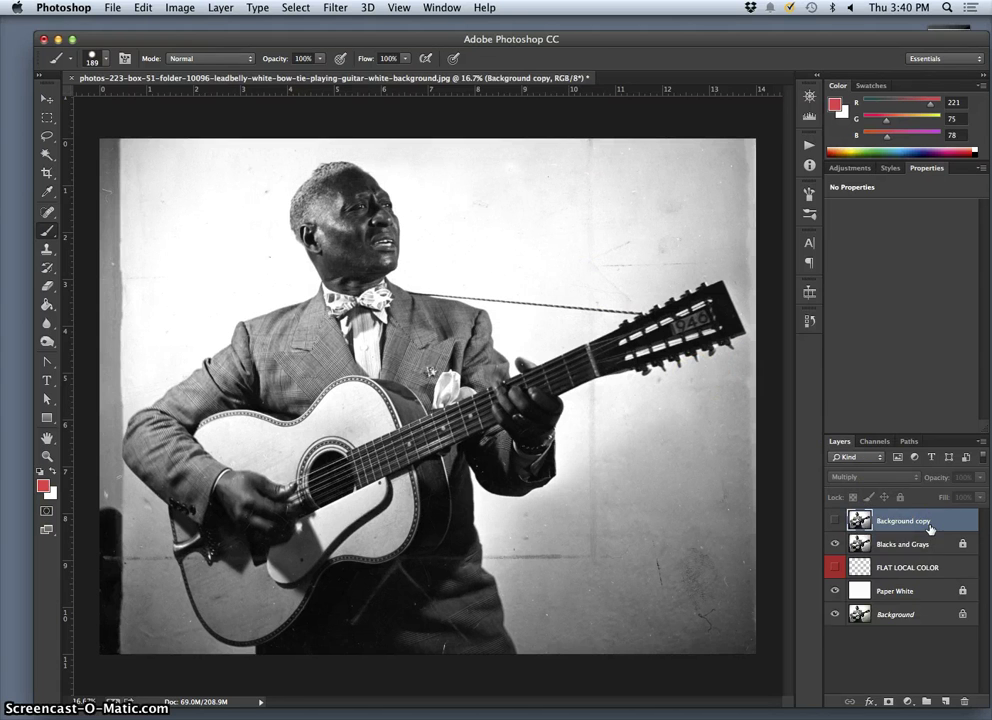
key(Delete)
drag(925, 536, 890, 552)
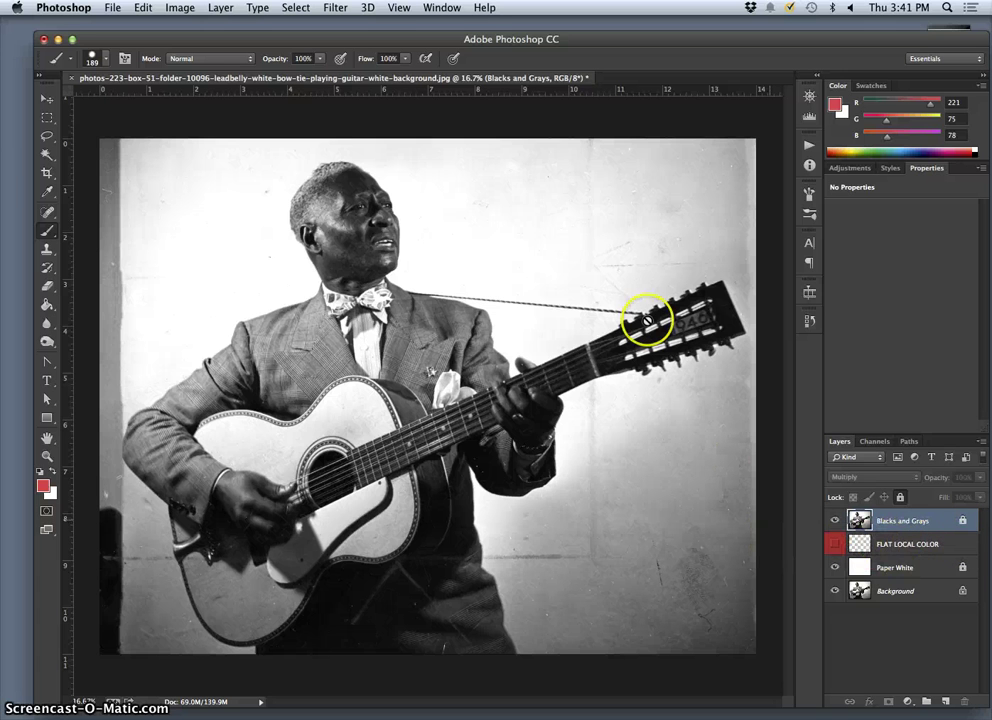
Select and show the FLAT LOCAL COLOR layer and confirm red as the foreground colour.
click(907, 551)
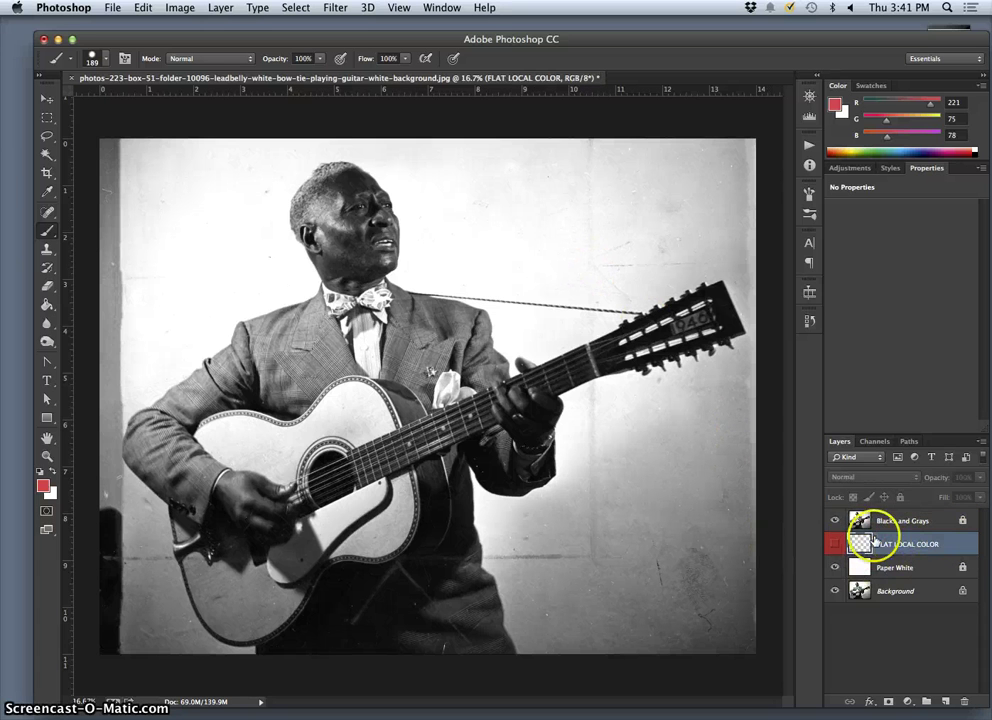
click(827, 548)
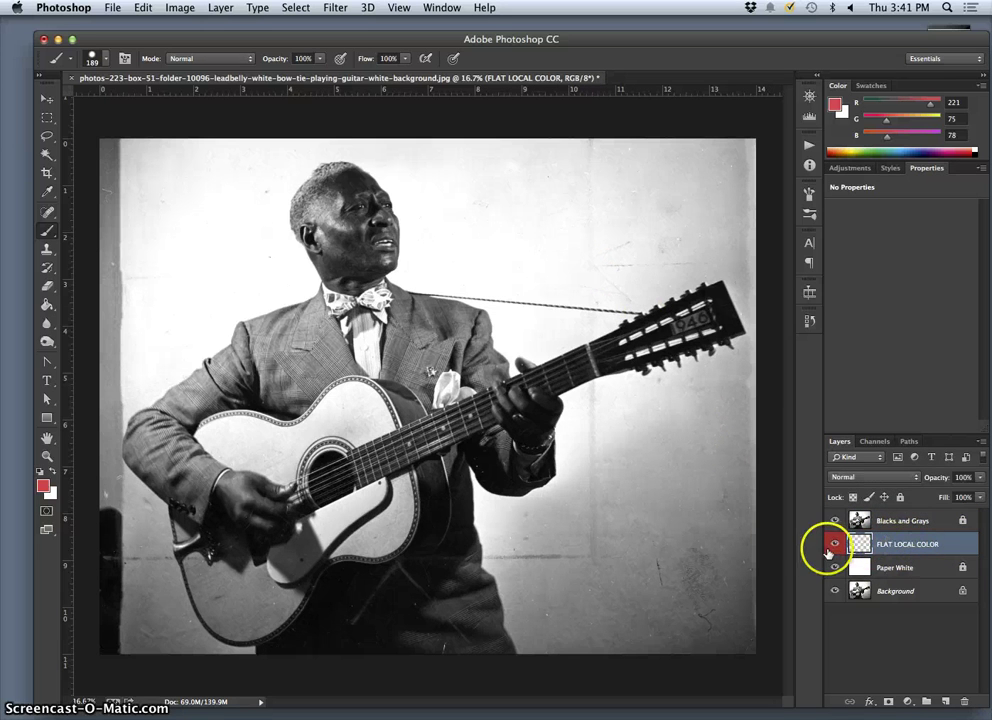
right_click(829, 551)
key(Escape)
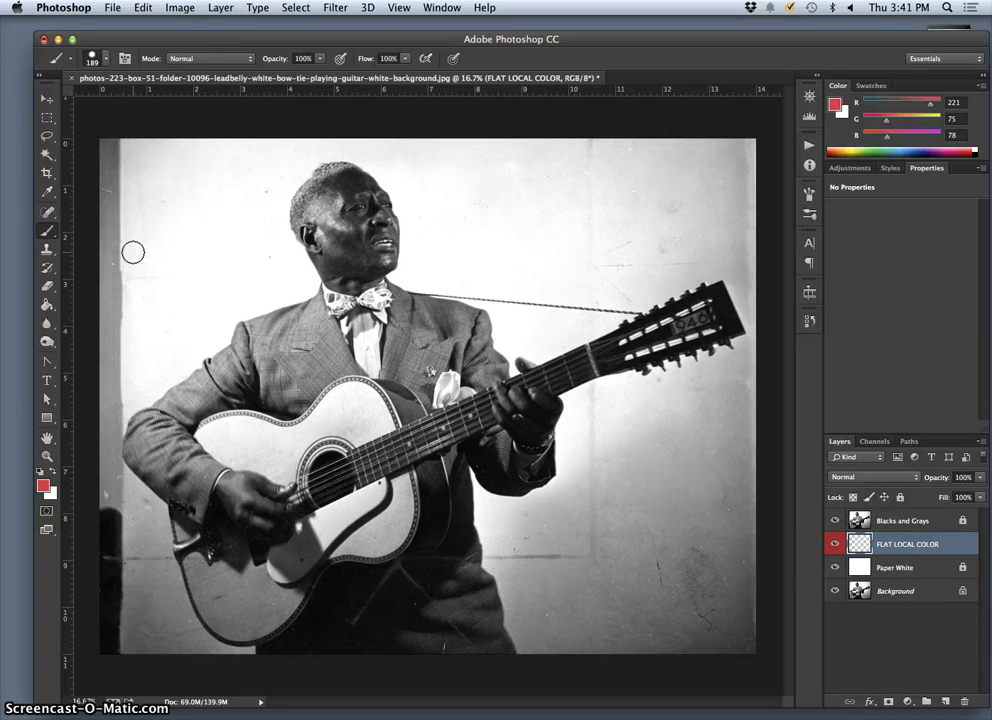
click(43, 486)
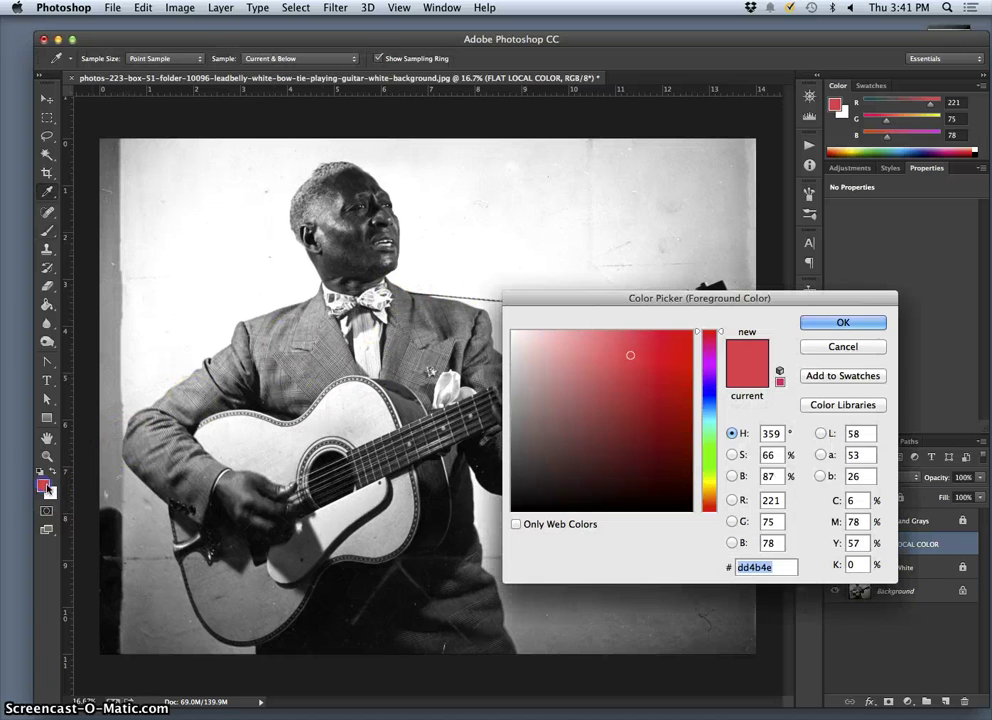
click(821, 320)
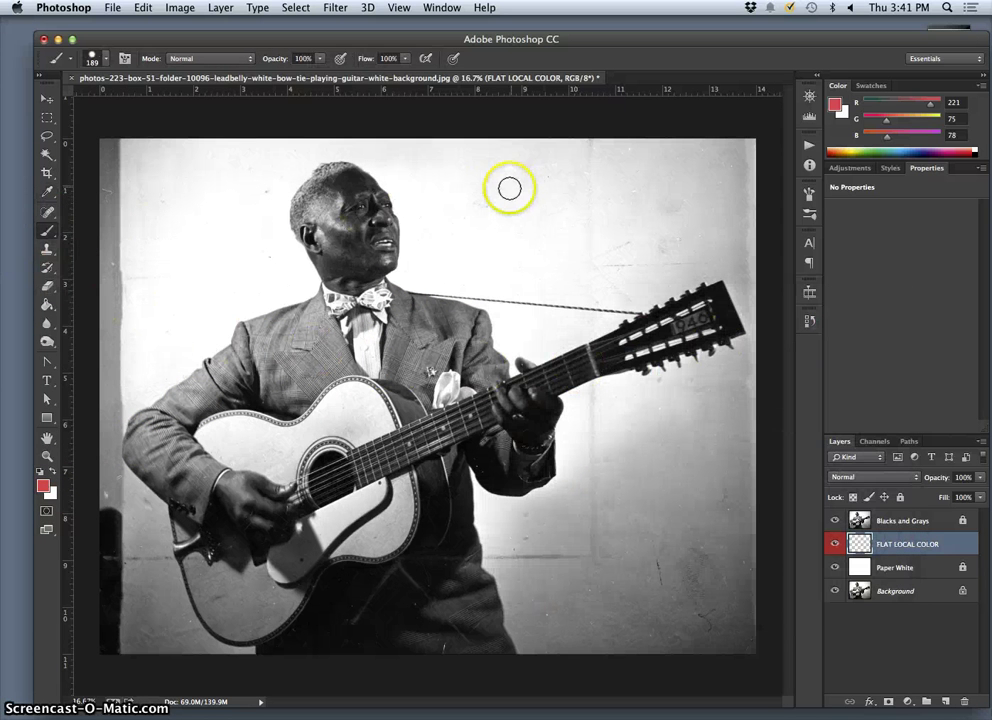
Brush red over the photo's right side, guitar neck, hand, bow tie and chest.
mouse_move(516, 181)
mouse_down()
mouse_move(498, 243)
mouse_move(518, 290)
mouse_move(533, 300)
mouse_move(583, 268)
mouse_move(589, 280)
mouse_move(558, 299)
mouse_move(474, 397)
mouse_move(446, 472)
mouse_move(585, 344)
mouse_move(599, 347)
mouse_move(486, 488)
mouse_move(464, 545)
mouse_move(530, 489)
mouse_move(502, 549)
mouse_move(602, 467)
mouse_move(572, 529)
mouse_move(642, 481)
mouse_move(623, 536)
mouse_move(630, 506)
mouse_move(576, 498)
mouse_move(588, 460)
mouse_move(540, 482)
mouse_move(610, 390)
mouse_move(560, 409)
mouse_up()
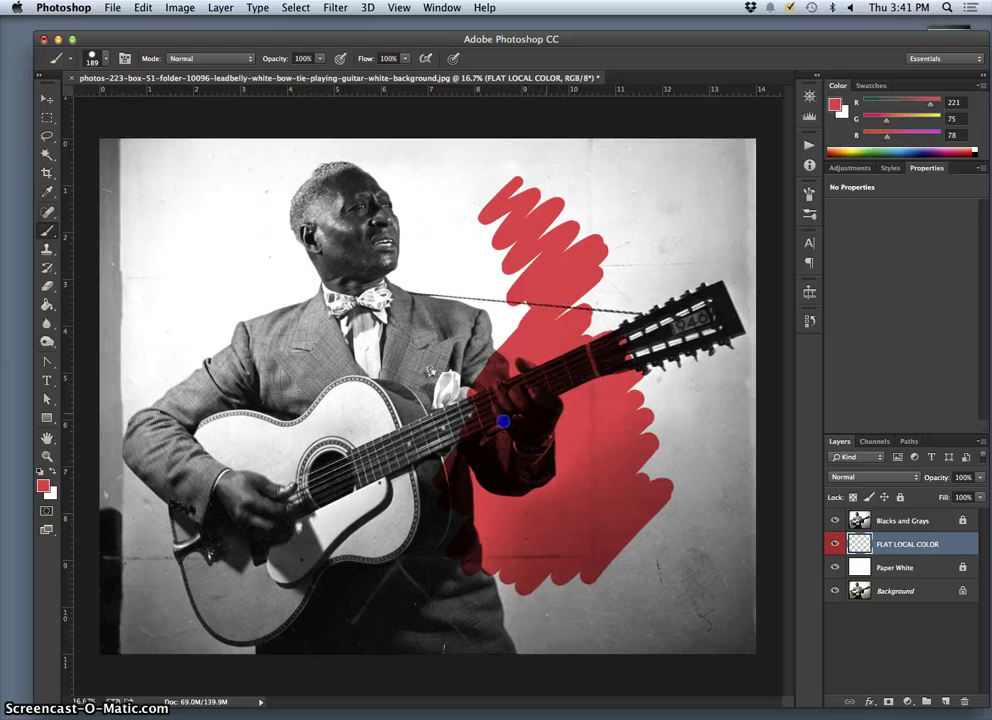
mouse_move(457, 421)
mouse_down()
mouse_move(493, 355)
mouse_move(441, 394)
mouse_up()
mouse_move(427, 380)
mouse_down()
mouse_move(430, 316)
mouse_move(394, 333)
mouse_move(383, 312)
mouse_move(390, 284)
mouse_move(334, 351)
mouse_move(300, 330)
mouse_up()
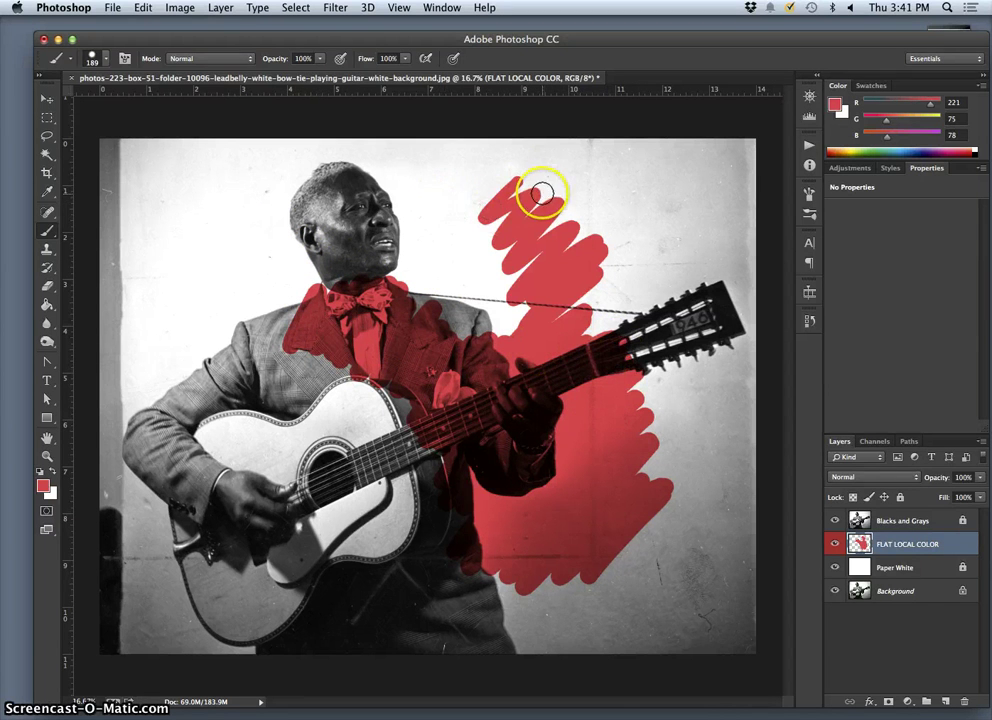
Set FLAT LOCAL COLOR to Color blending above Blacks and Grays and paint more red strokes.
click(855, 478)
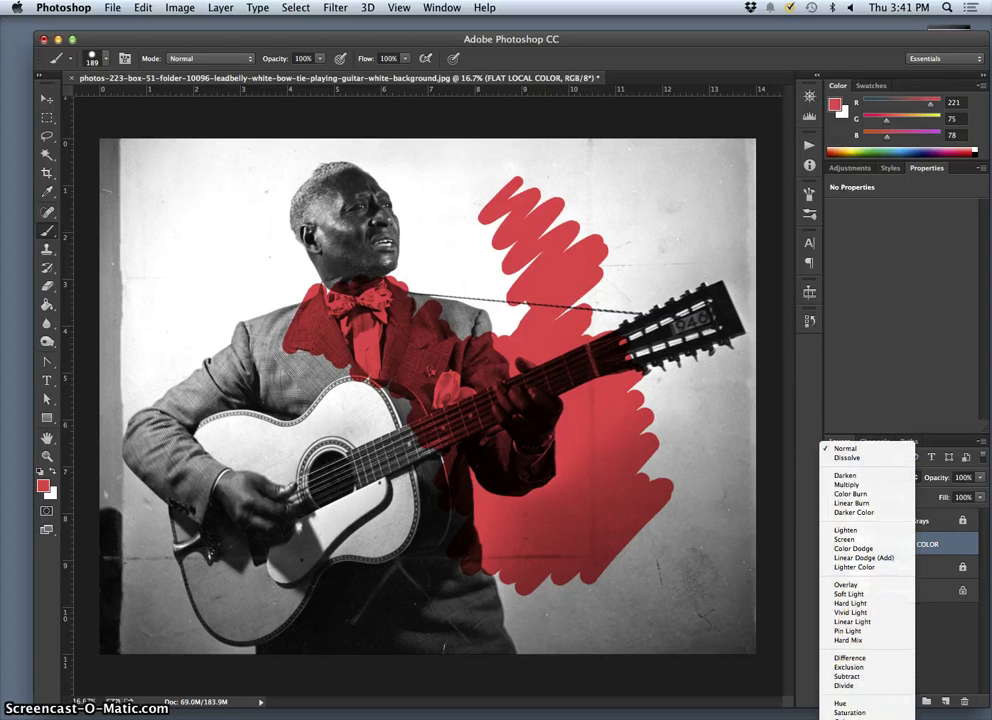
click(840, 714)
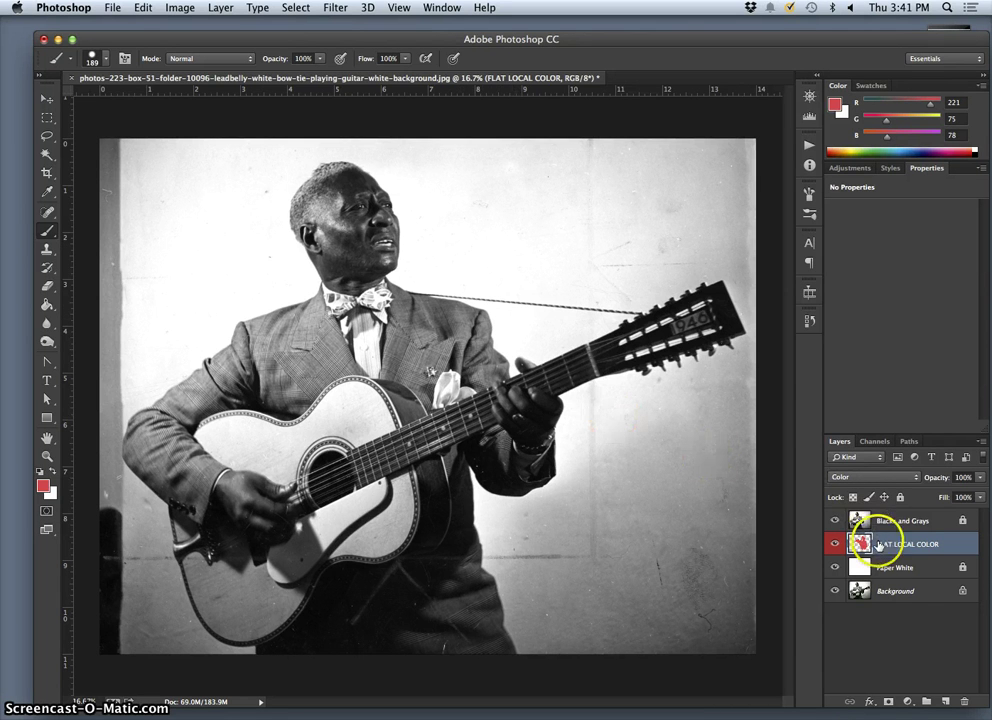
drag(852, 540, 885, 512)
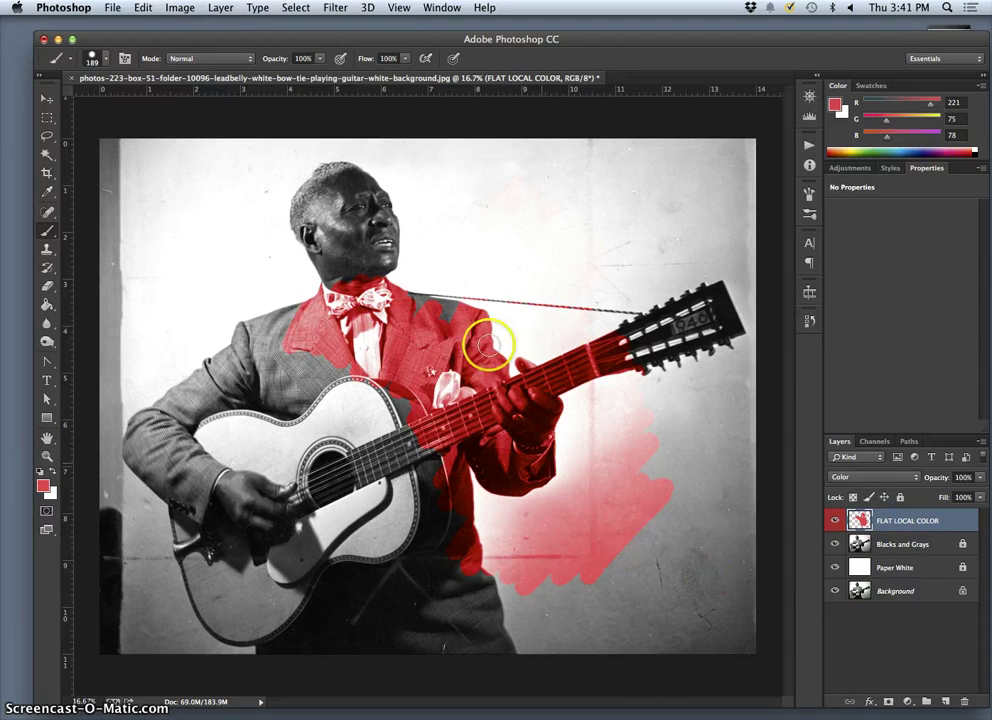
click(443, 338)
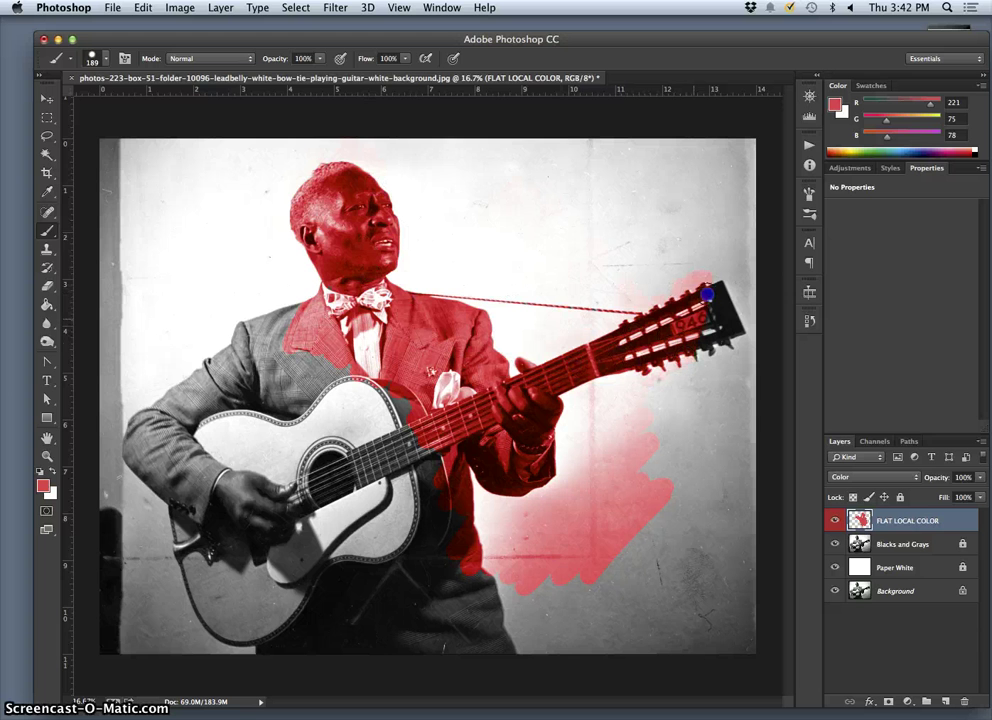
mouse_move(738, 342)
mouse_down()
mouse_move(731, 291)
mouse_move(722, 330)
mouse_up()
mouse_move(690, 407)
mouse_down()
mouse_move(673, 450)
mouse_move(686, 465)
mouse_move(582, 554)
mouse_up()
drag(499, 568, 506, 638)
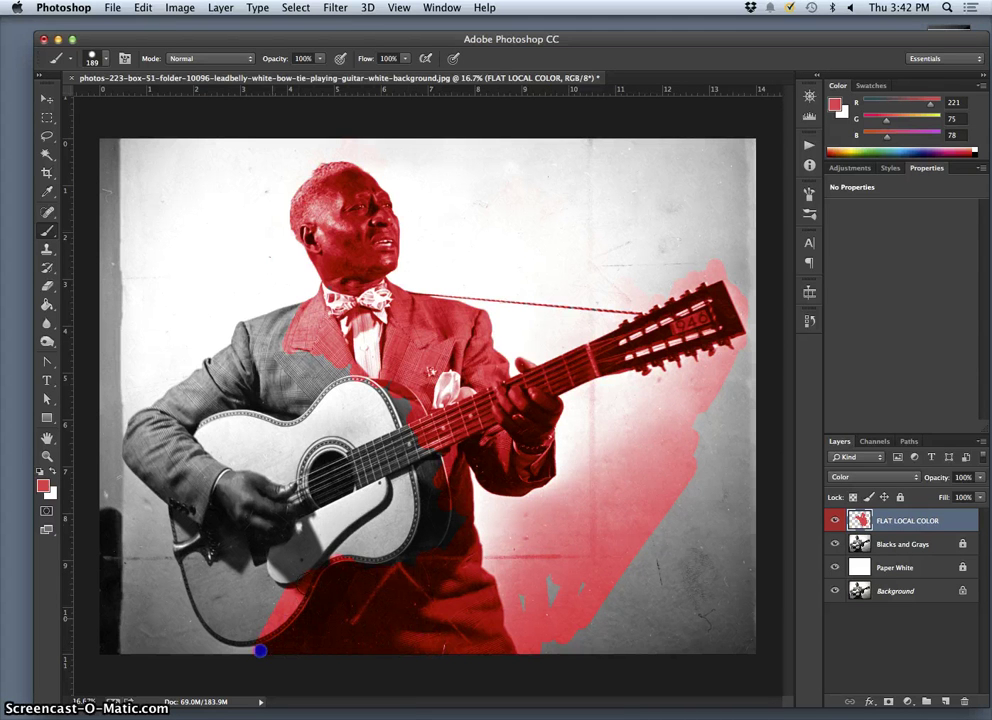
Keep the Color blend mode and move FLAT LOCAL COLOR beneath Blacks and Grays.
click(870, 477)
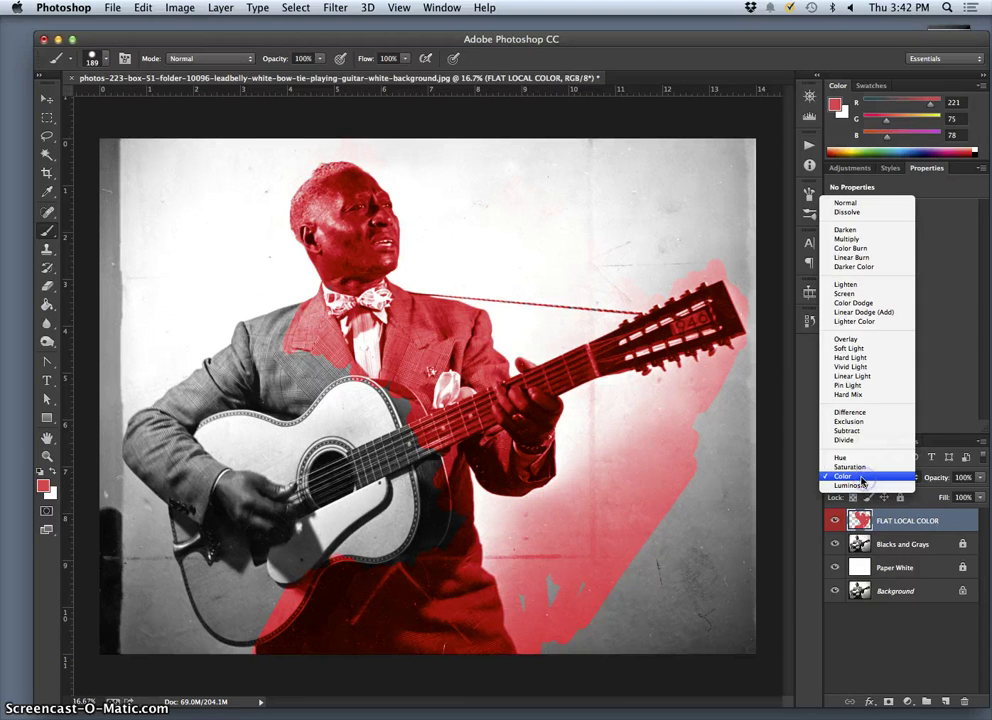
click(856, 477)
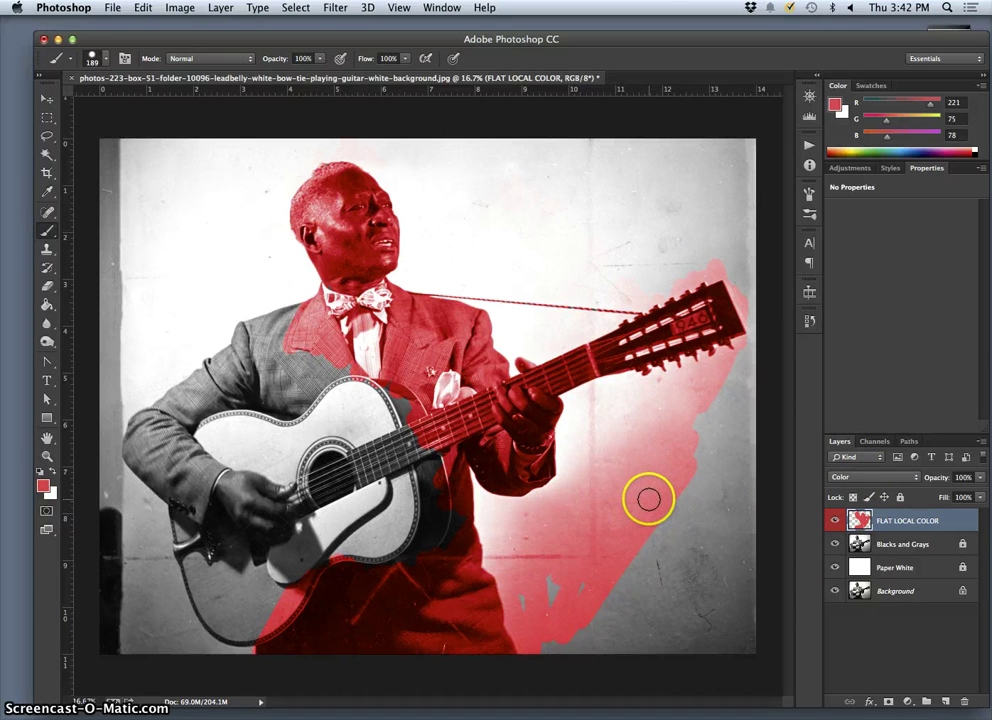
drag(892, 518, 891, 551)
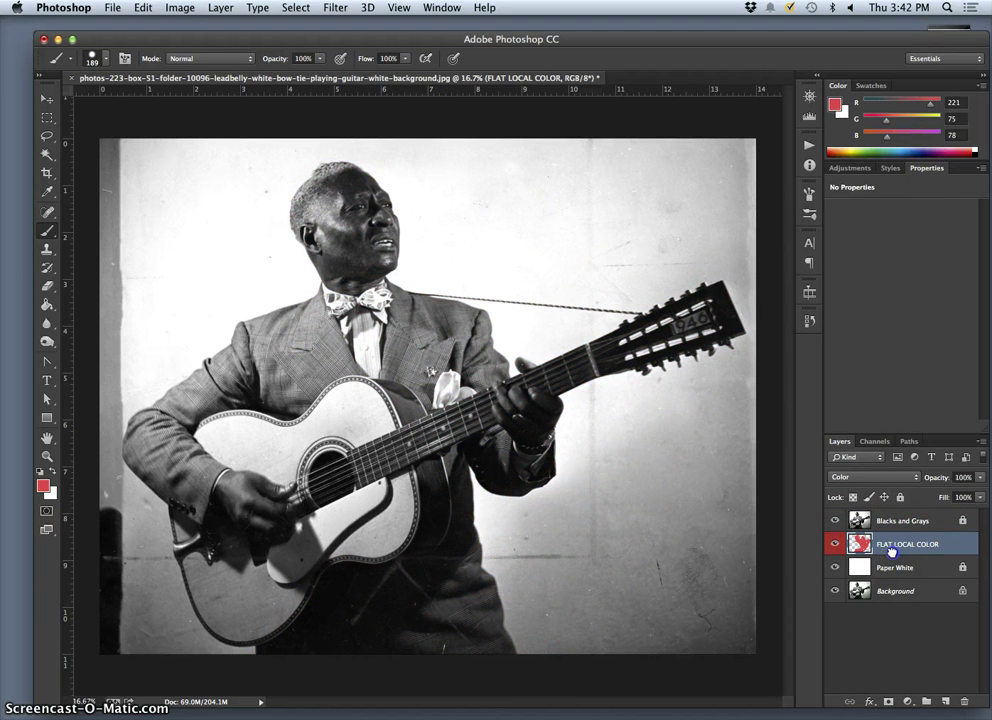
Switch FLAT LOCAL COLOR to Normal blending and clear all its red paint.
click(875, 477)
click(846, 199)
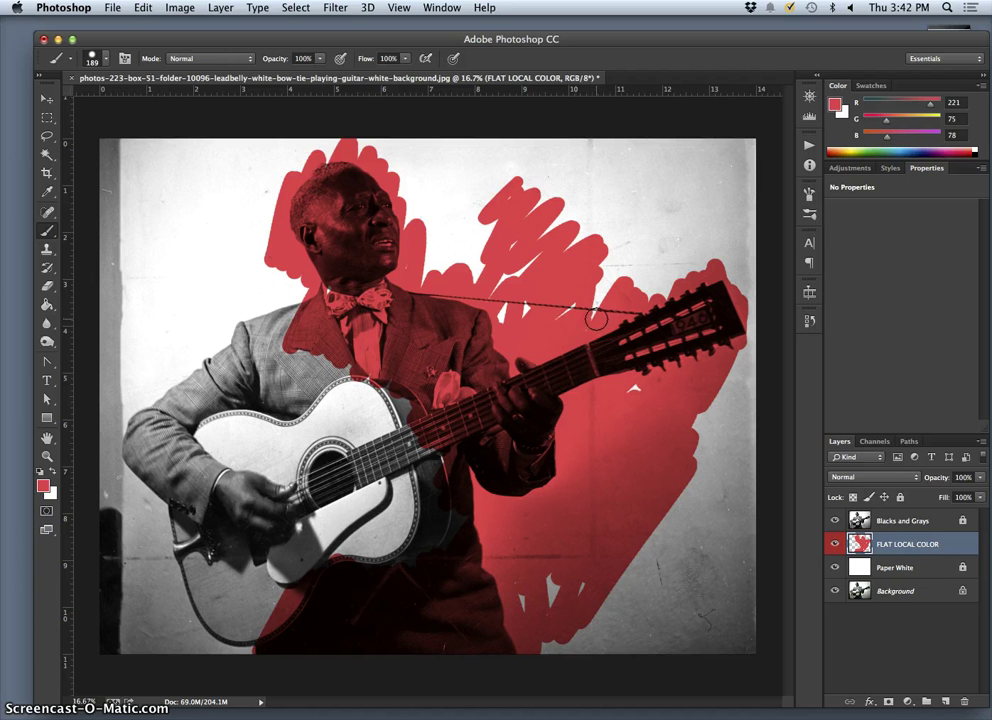
mouse_move(570, 321)
mouse_down()
mouse_move(608, 314)
mouse_move(625, 361)
mouse_move(589, 358)
mouse_move(587, 330)
mouse_move(532, 342)
mouse_up()
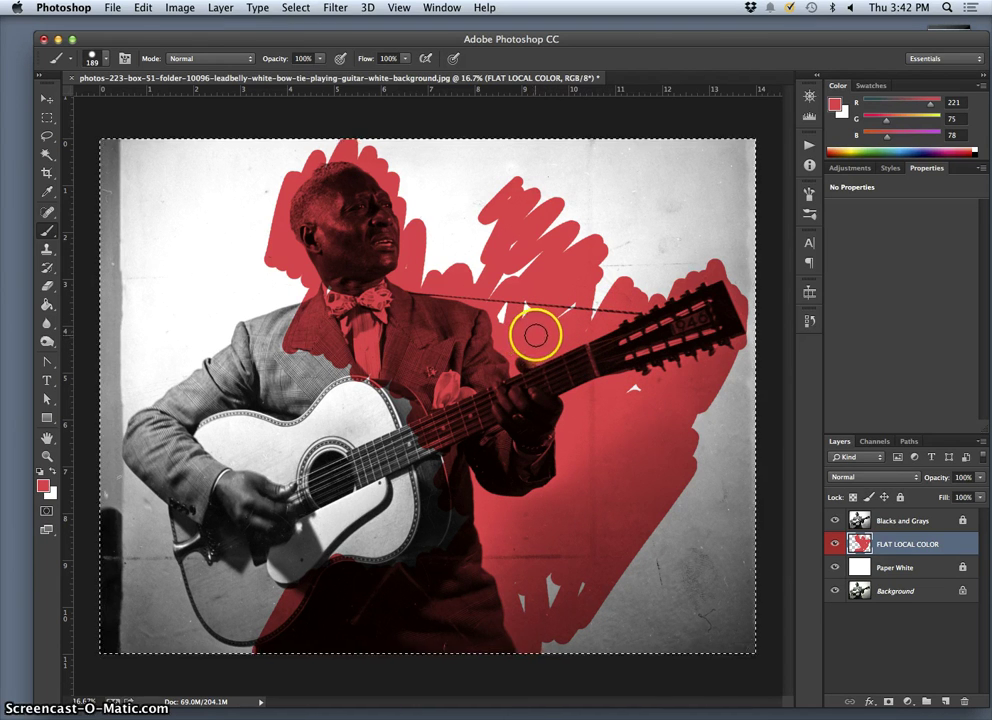
key(super+a)
key(Delete)
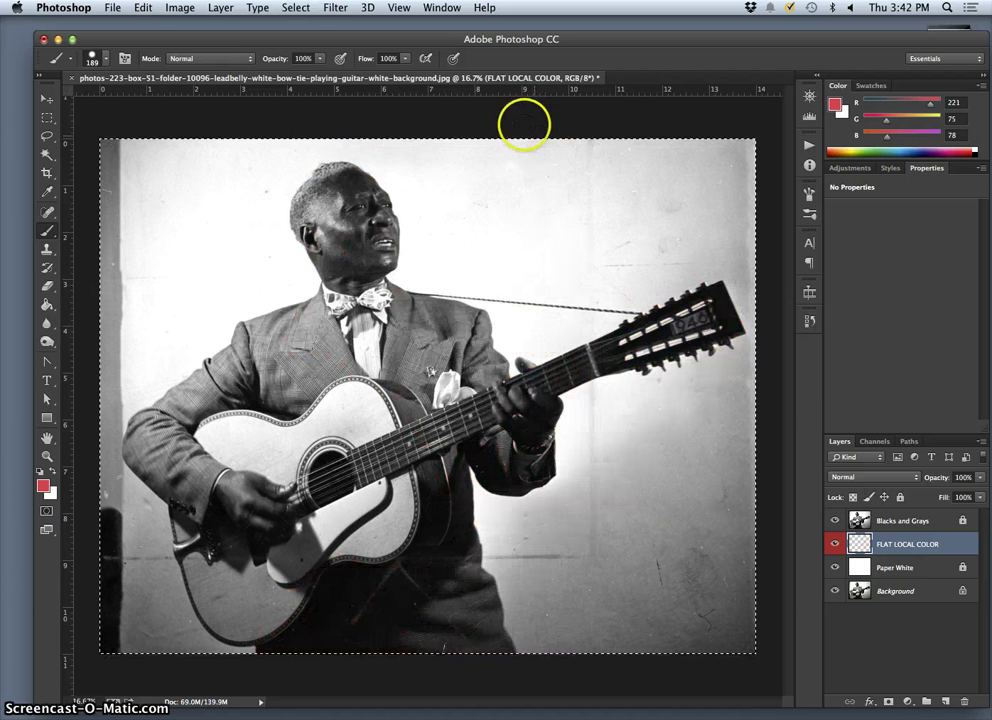
Set the foreground colour to tan #e2be69 (R 226, G 190, B 105).
click(520, 127)
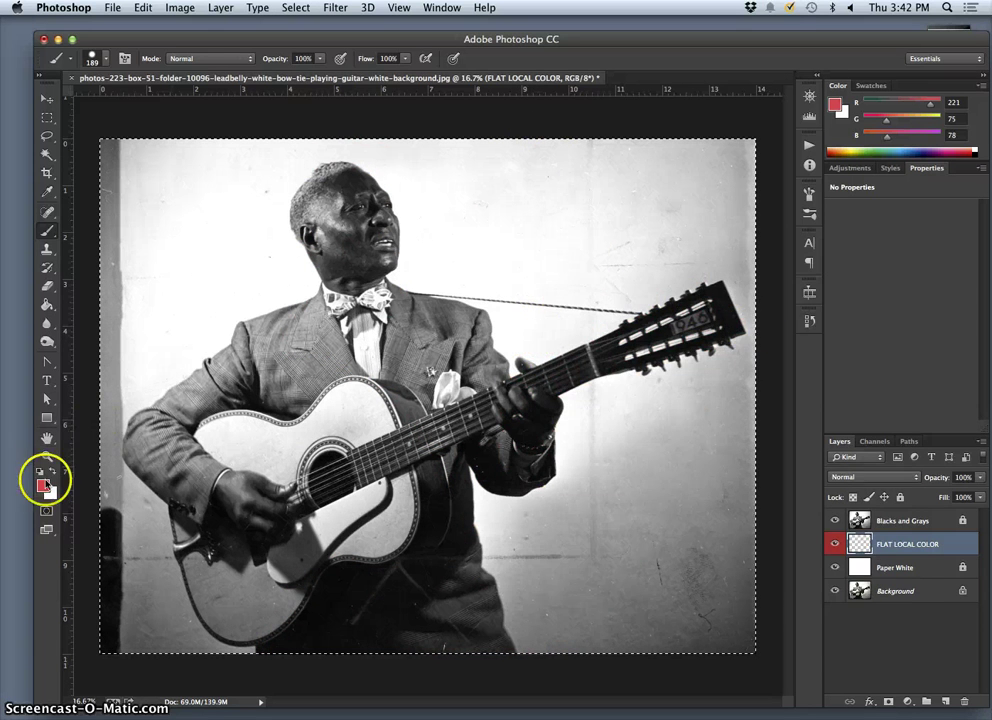
click(44, 484)
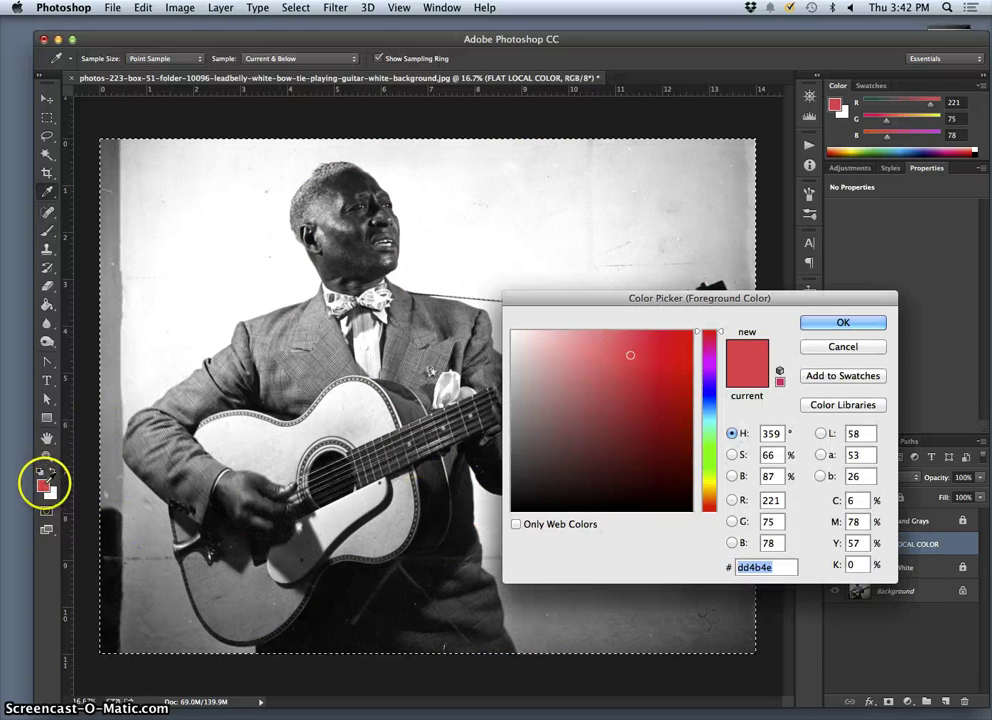
drag(704, 450, 704, 484)
click(615, 382)
drag(615, 382, 607, 383)
click(704, 483)
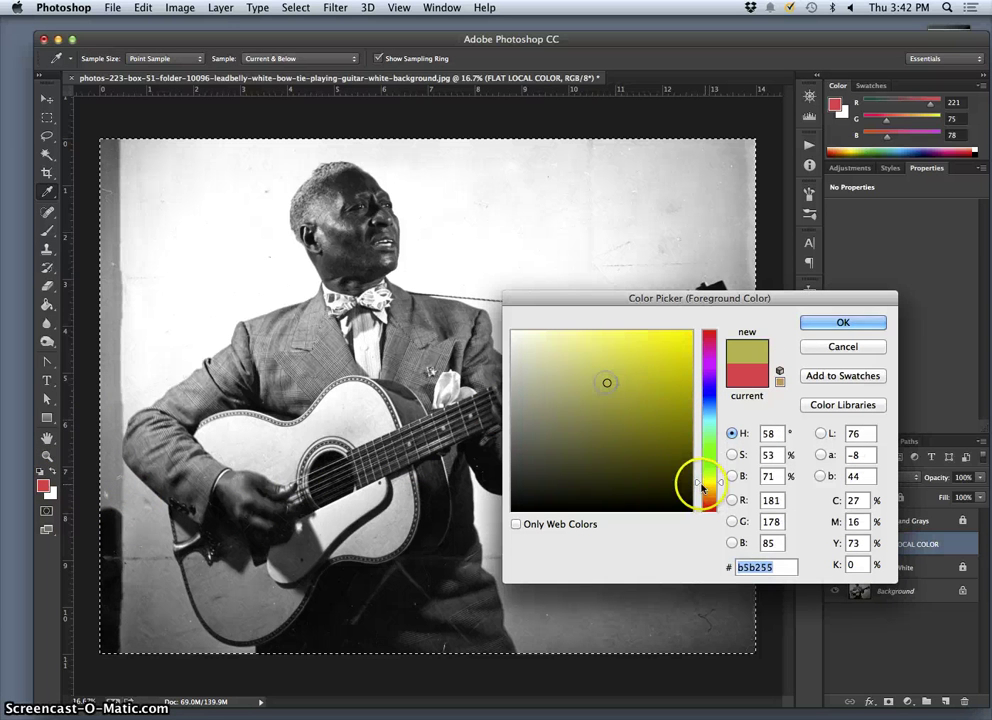
drag(699, 484, 697, 489)
drag(633, 383, 608, 351)
key(Return)
Brush tan over the guitar's upper bout, then deselect and show the desktop.
key(b)
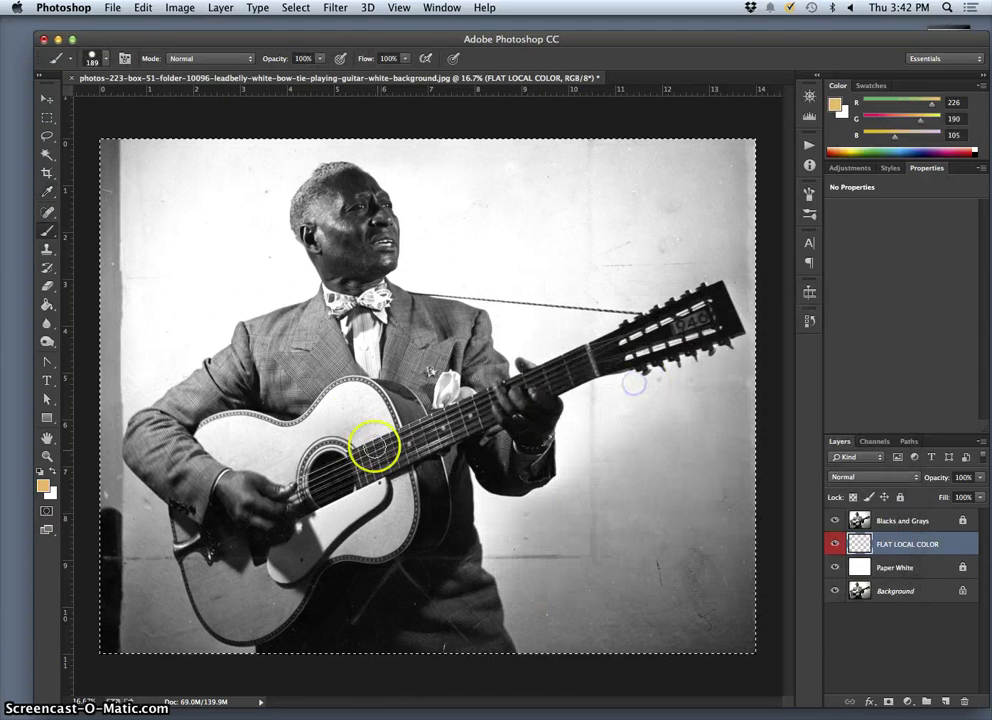
drag(354, 410, 357, 418)
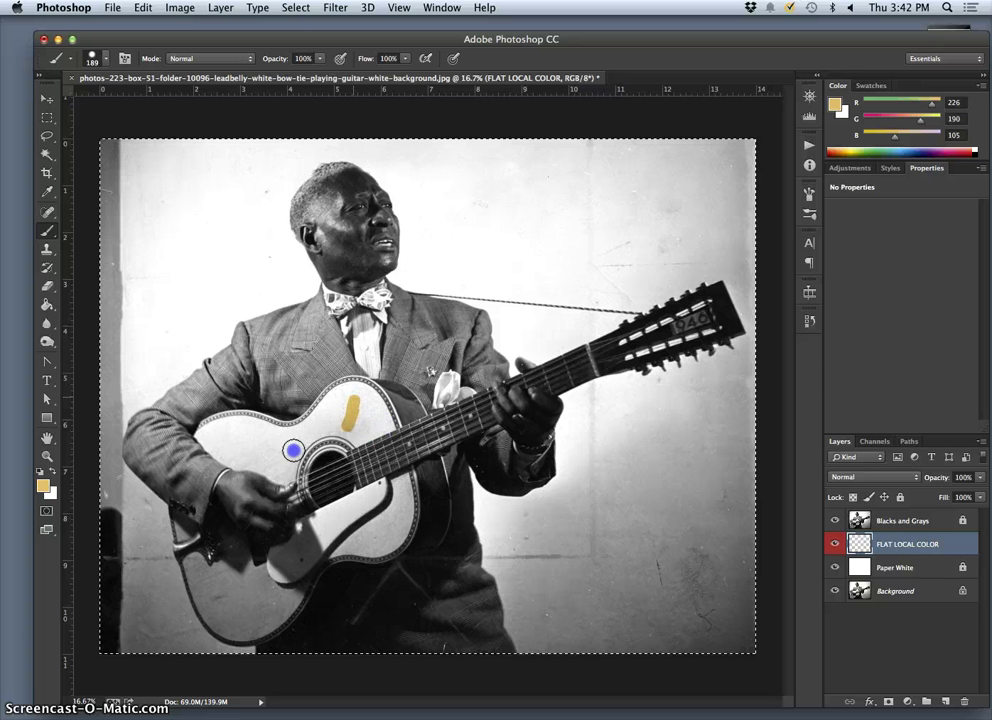
drag(310, 440, 357, 444)
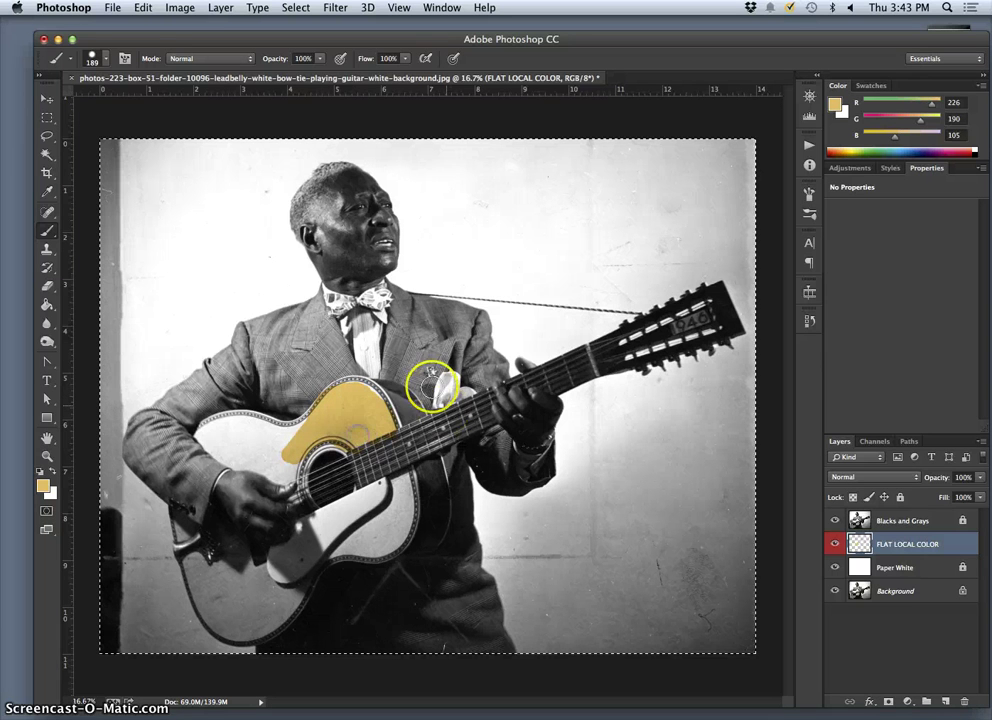
drag(382, 400, 370, 395)
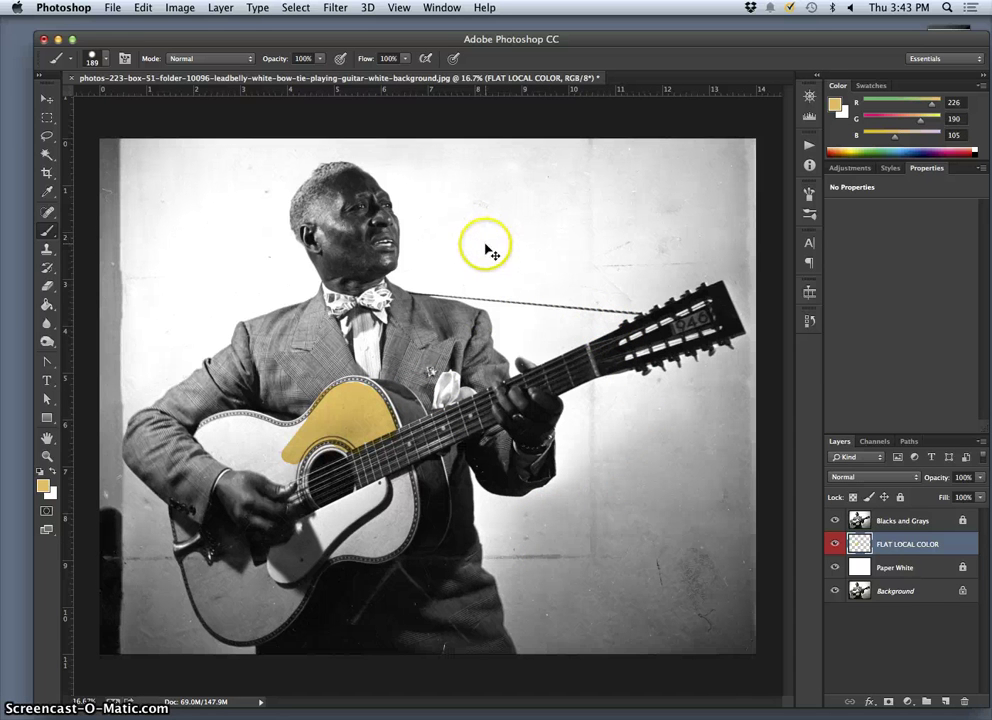
key(super+d)
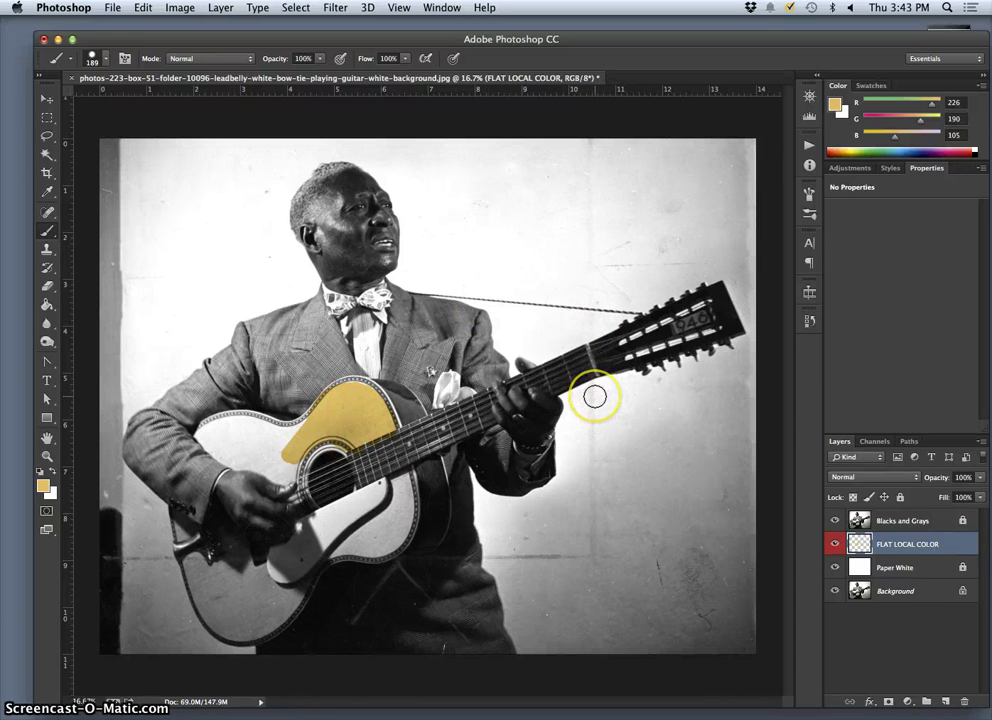
key(F11)
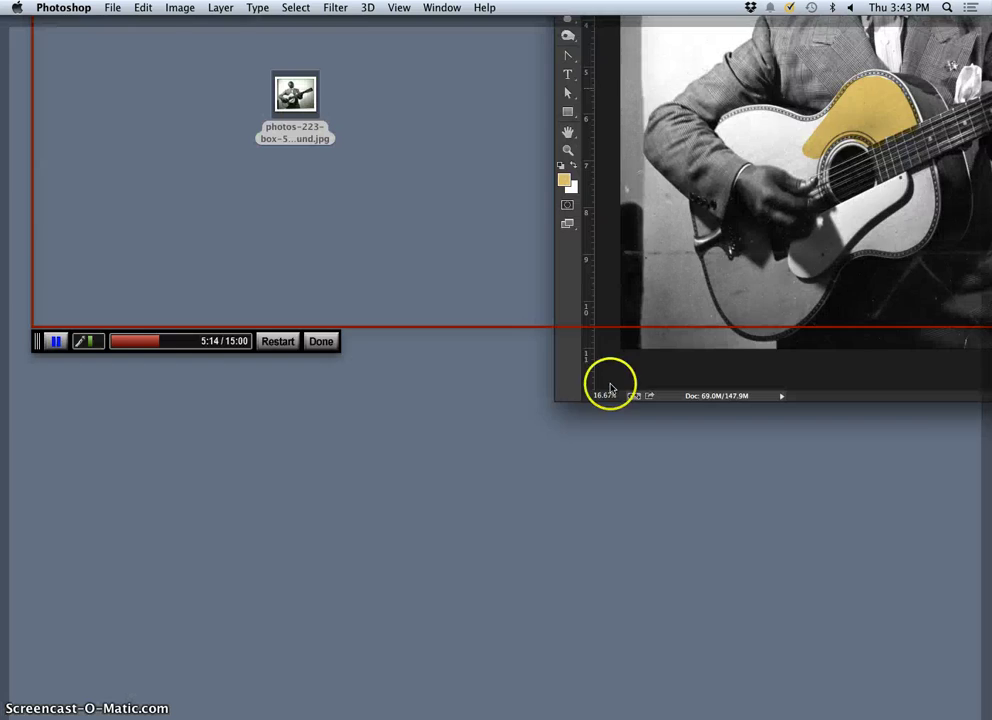
Open _DSC0132.169202009_std.JPG from the ledbelly color reference folder with Adobe Photoshop CC.
click(853, 244)
double_click(857, 248)
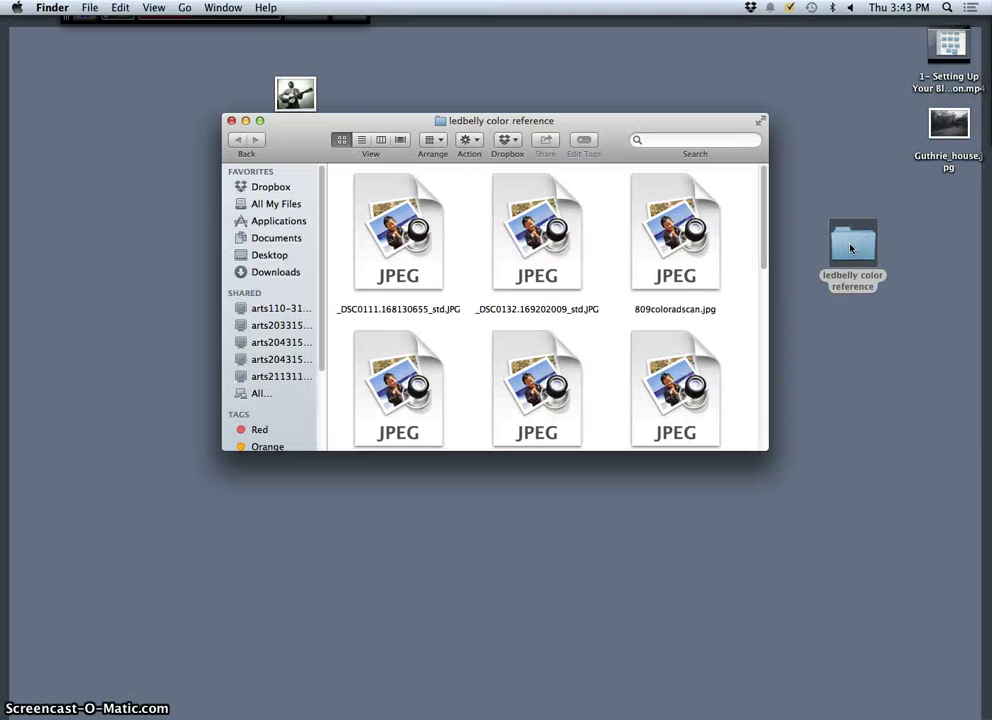
right_click(523, 231)
mouse_move(549, 256)
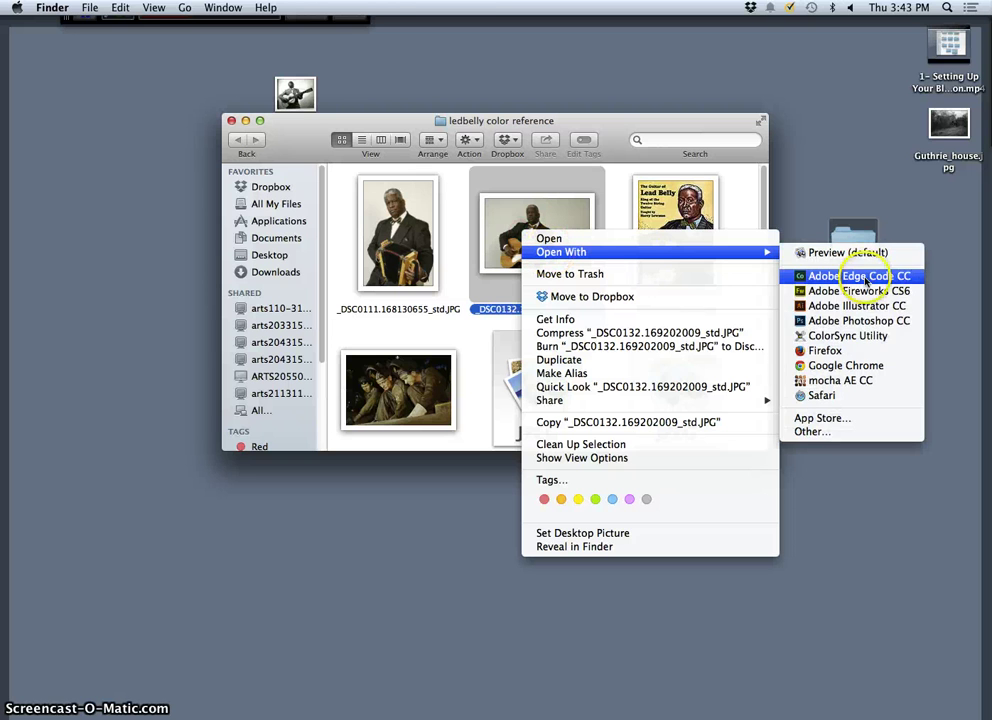
click(865, 321)
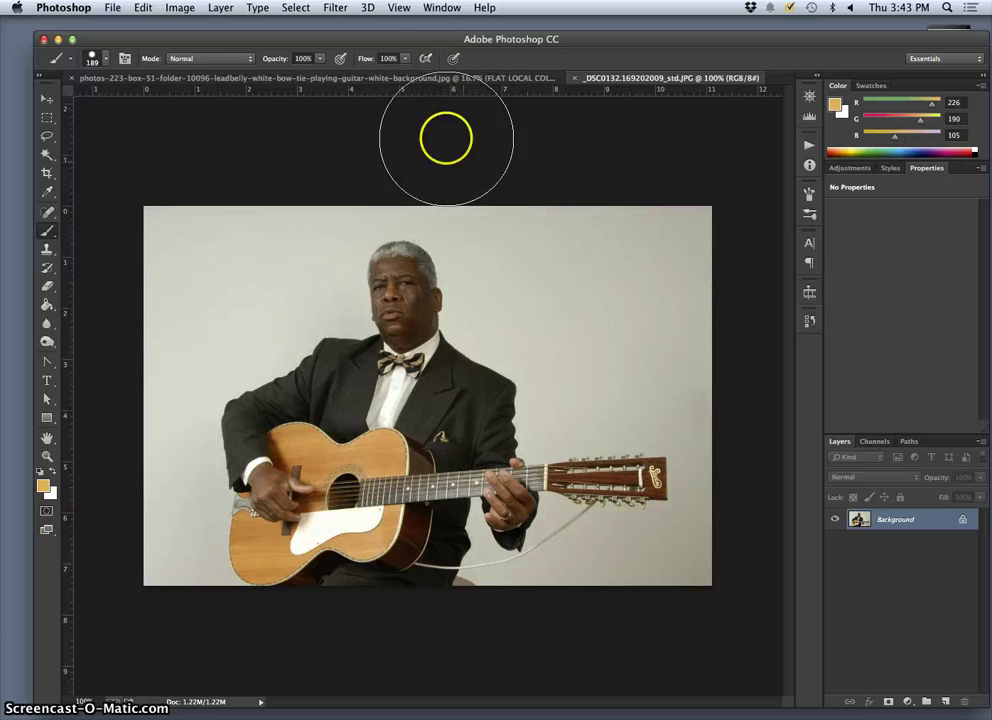
Tile the two documents side by side, then return them to tabs with Lead Belly active.
click(437, 10)
mouse_move(425, 26)
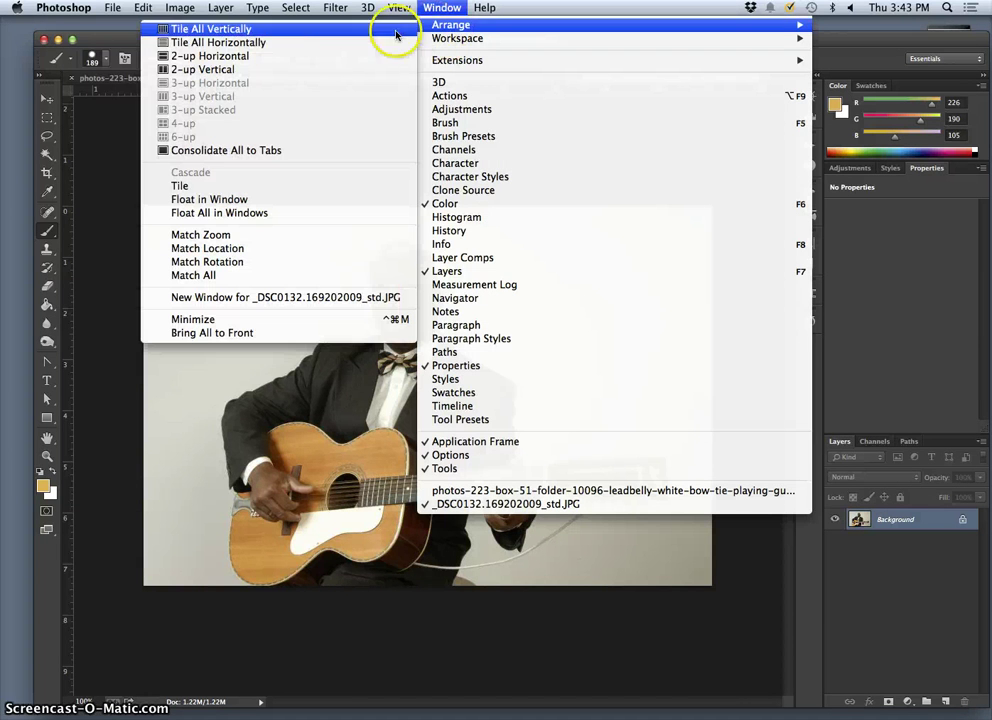
click(200, 72)
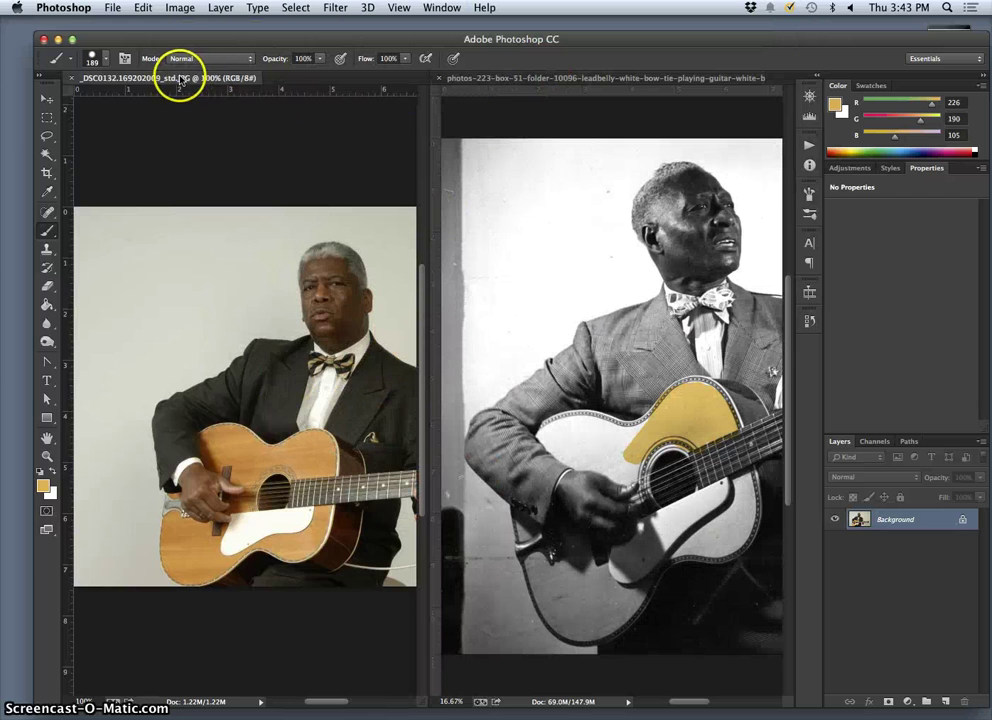
drag(182, 78, 547, 86)
click(584, 80)
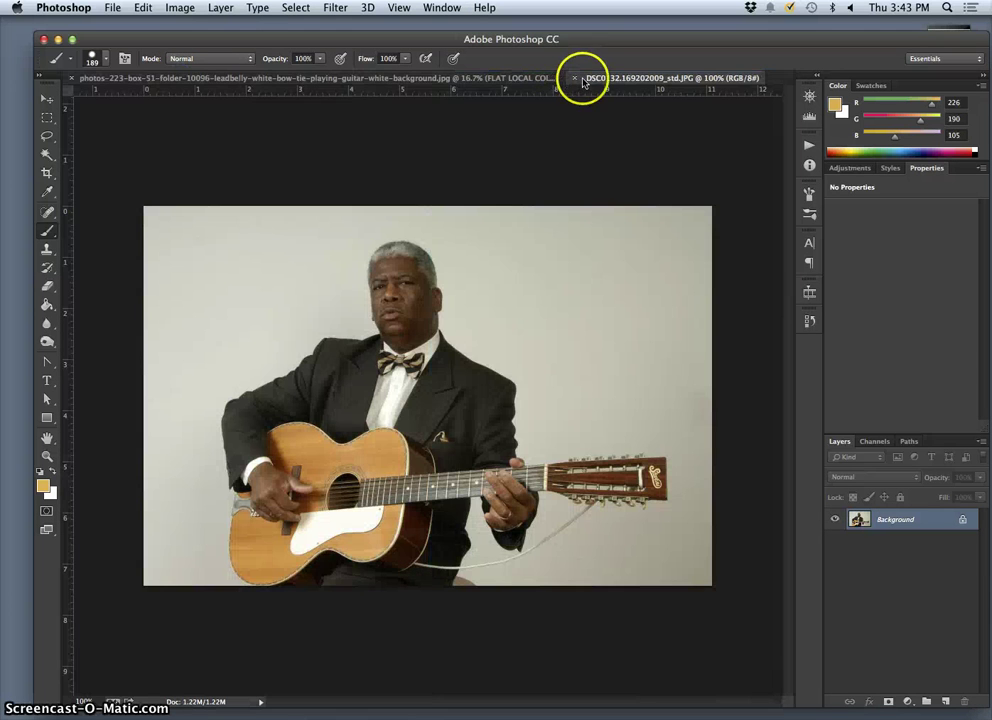
click(400, 78)
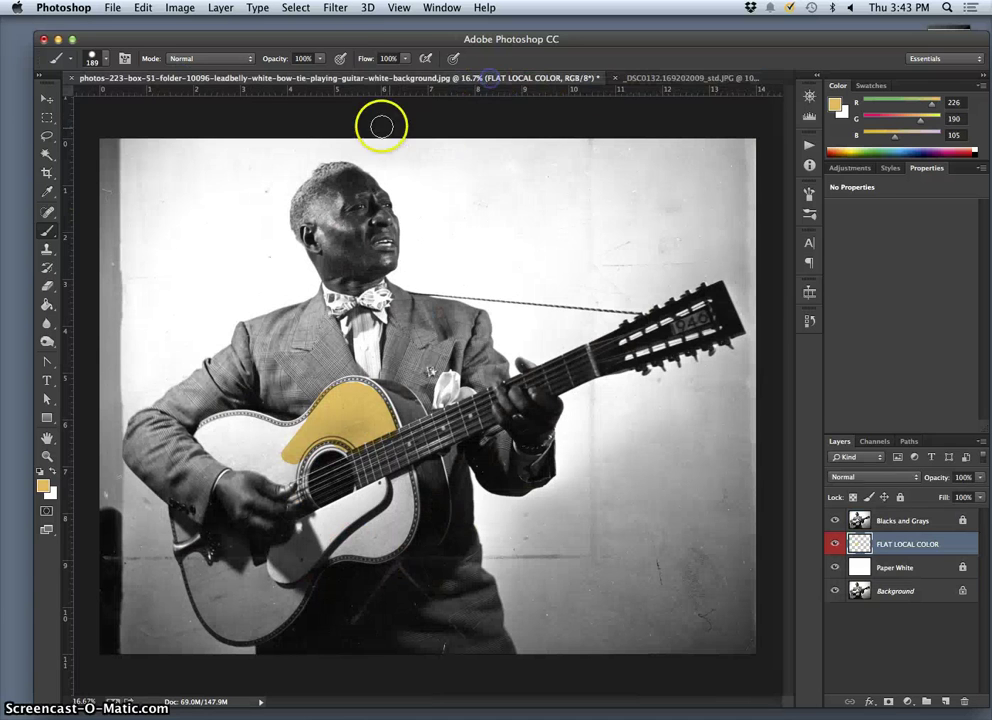
Arrange the documents 2-up Vertical again and widen the Lead Belly pane.
click(440, 8)
mouse_move(407, 25)
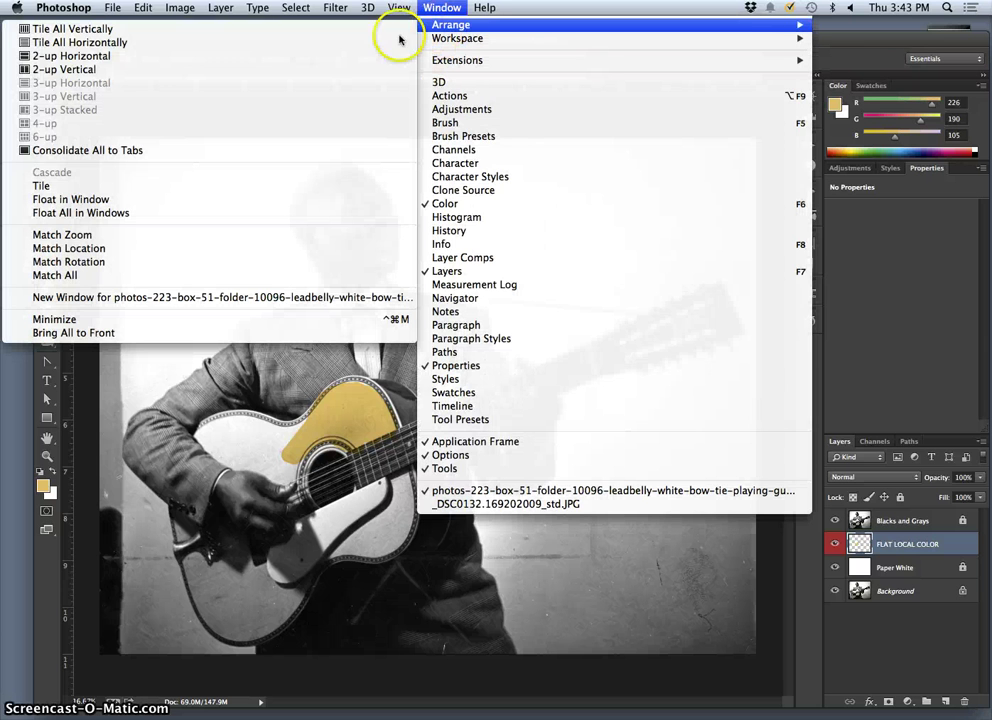
click(178, 78)
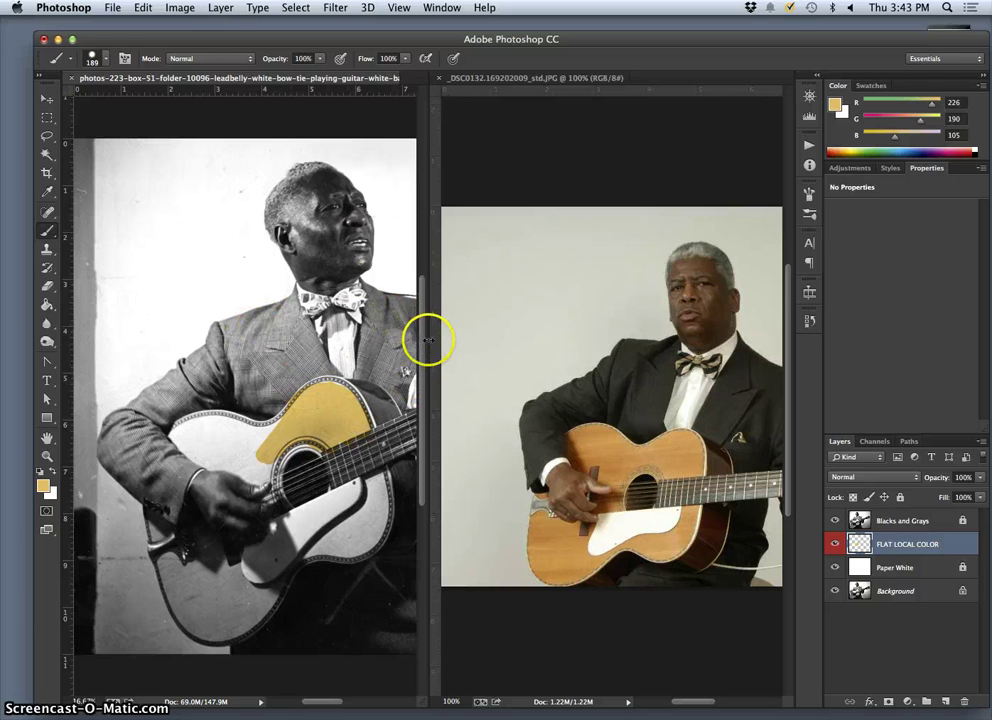
drag(429, 341, 528, 341)
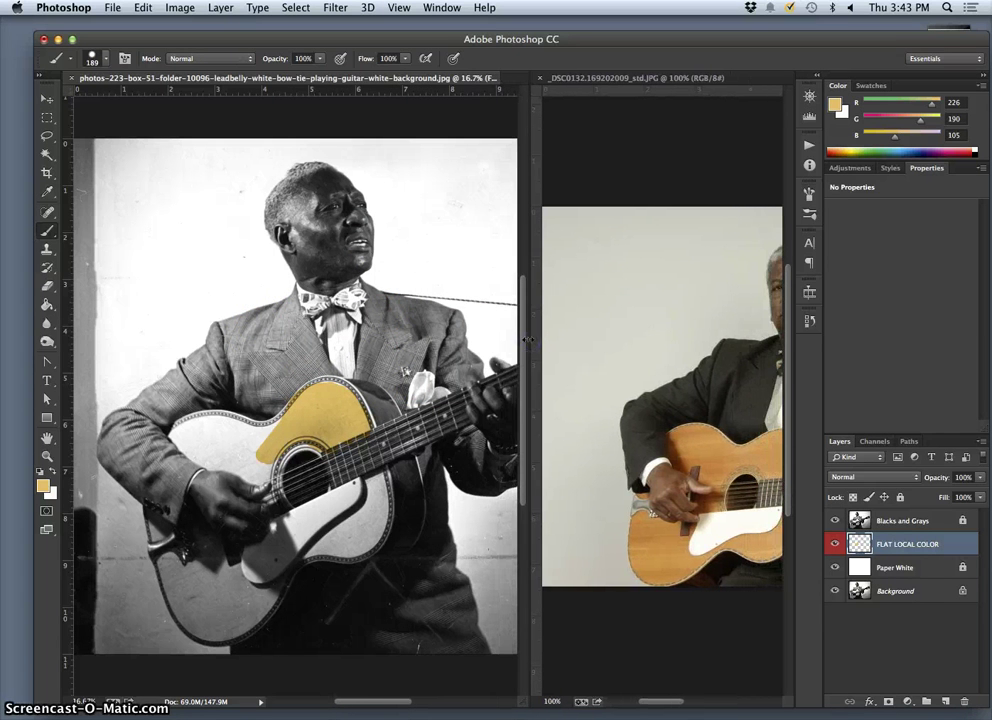
scroll(656, 409, right, 5)
scroll(658, 405, left, 2)
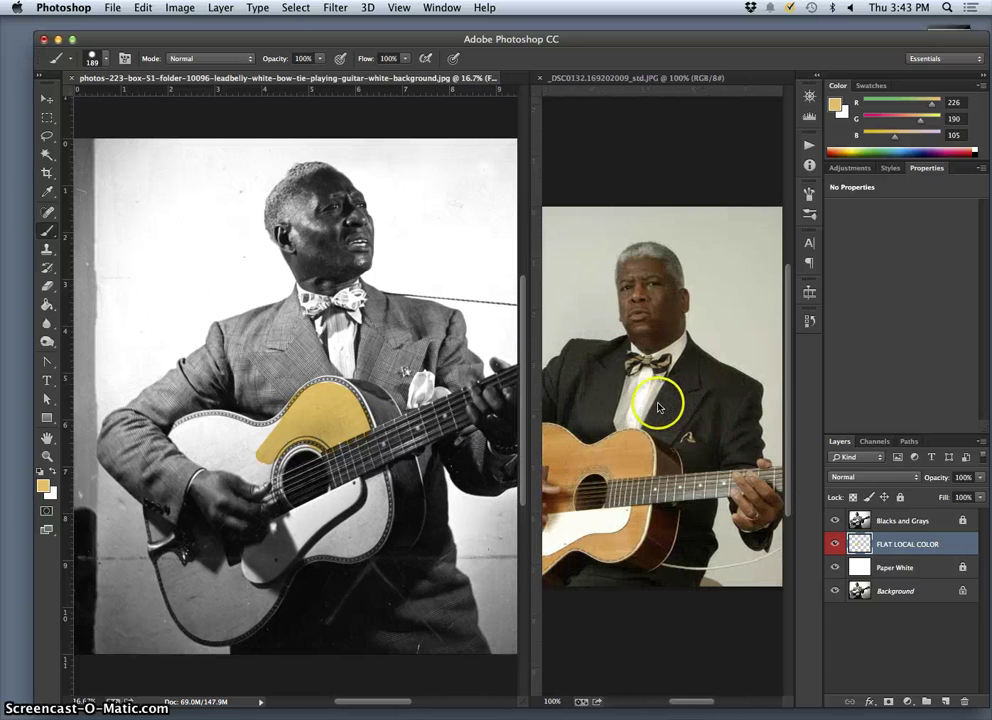
scroll(657, 404, left, 4)
scroll(657, 404, right, 1)
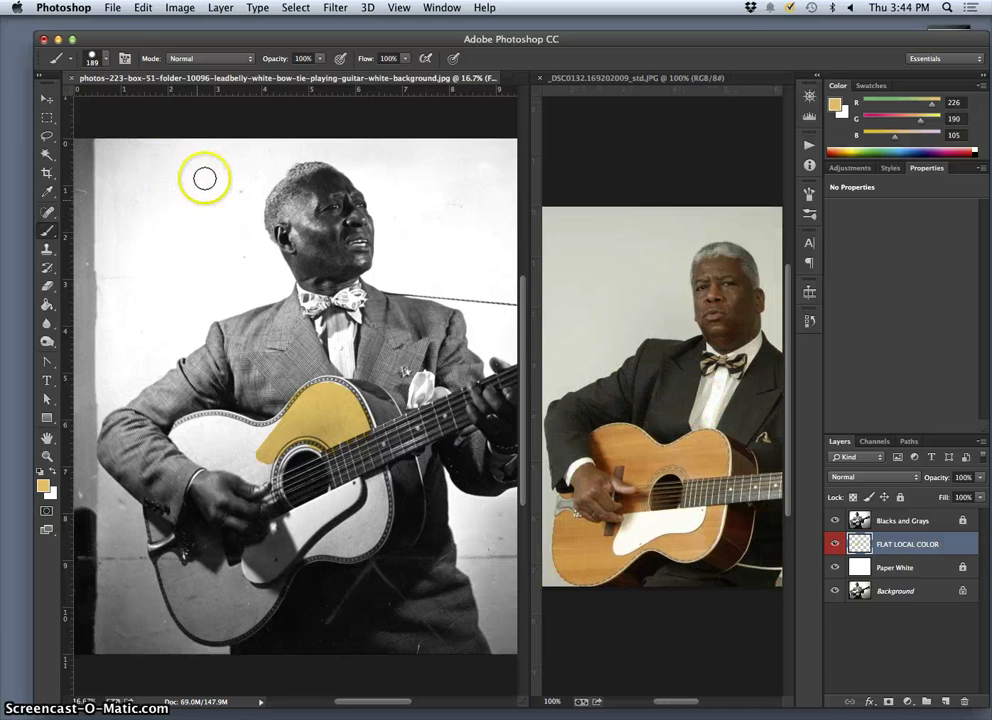
Adjust brush settings and paint gold test strokes beside the head and on the guitar.
click(111, 58)
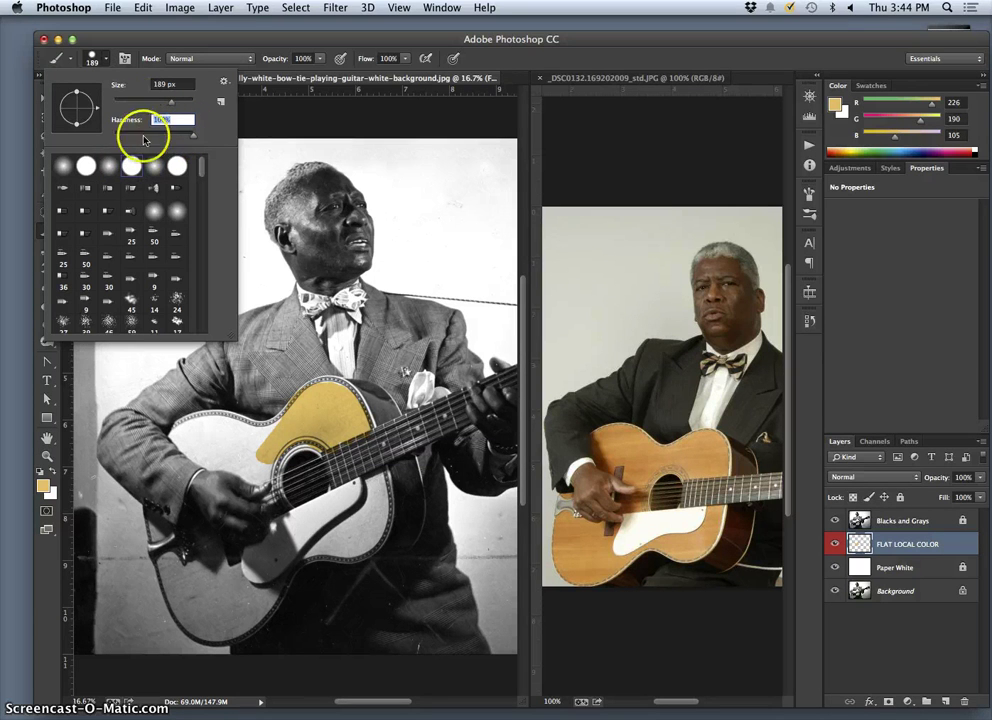
click(416, 174)
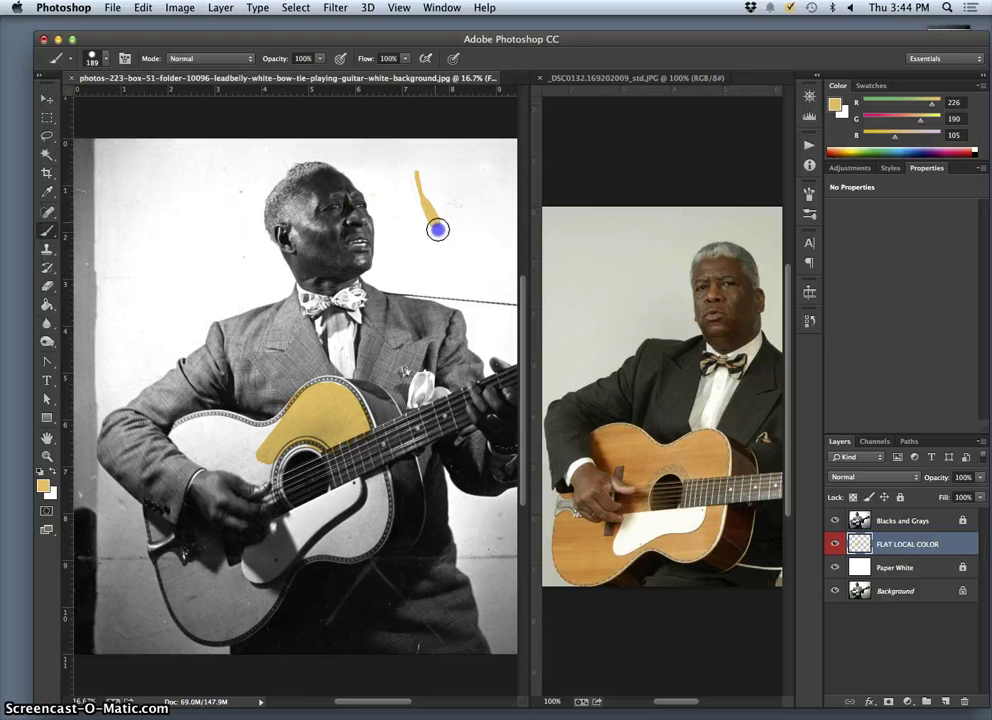
drag(461, 260, 480, 228)
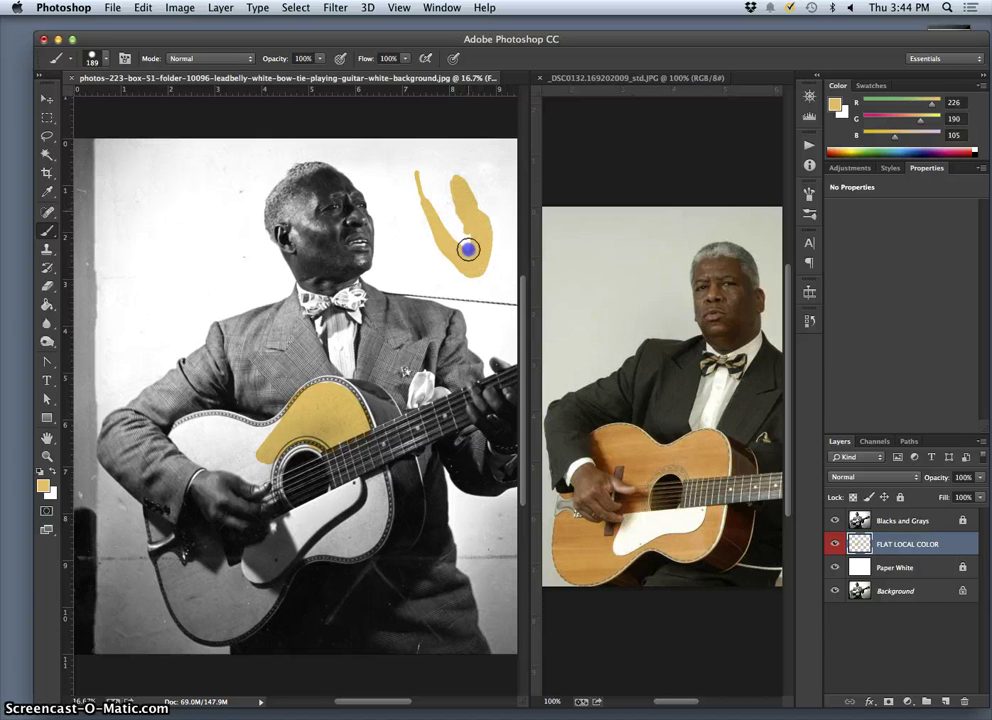
drag(455, 240, 453, 217)
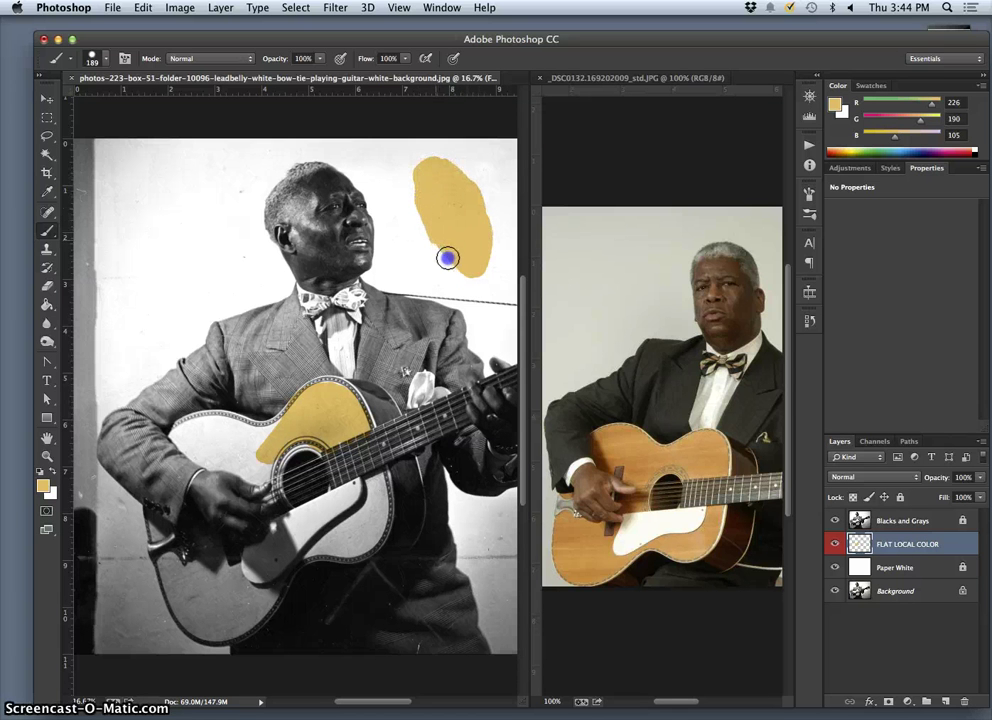
mouse_move(438, 173)
mouse_down()
mouse_move(452, 221)
mouse_move(434, 182)
mouse_move(433, 203)
mouse_move(449, 221)
mouse_up()
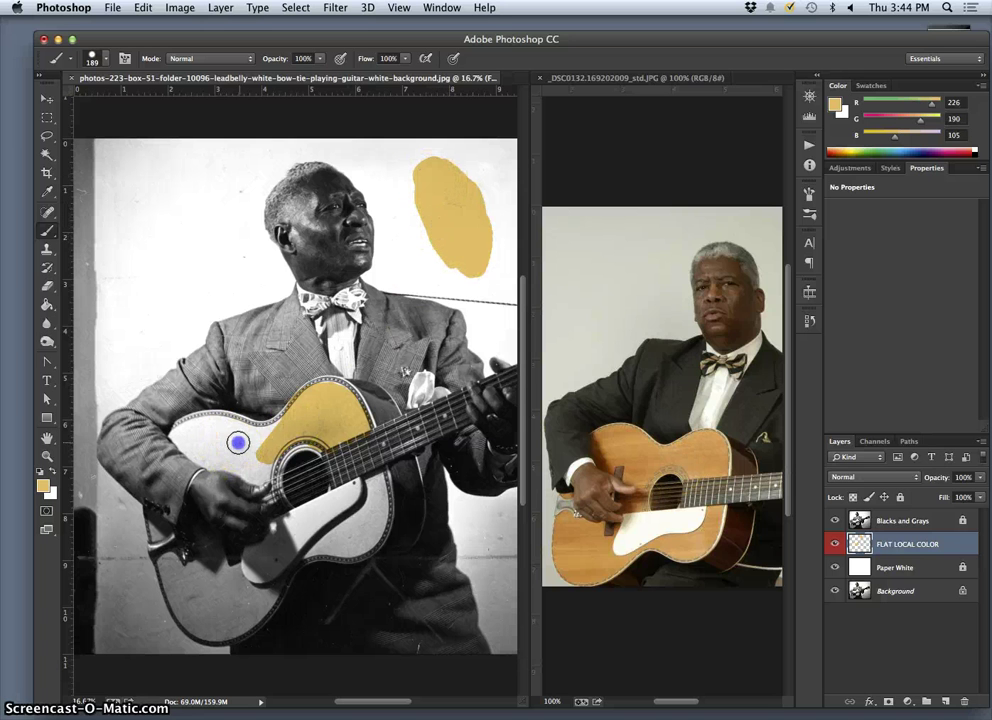
drag(267, 428, 264, 426)
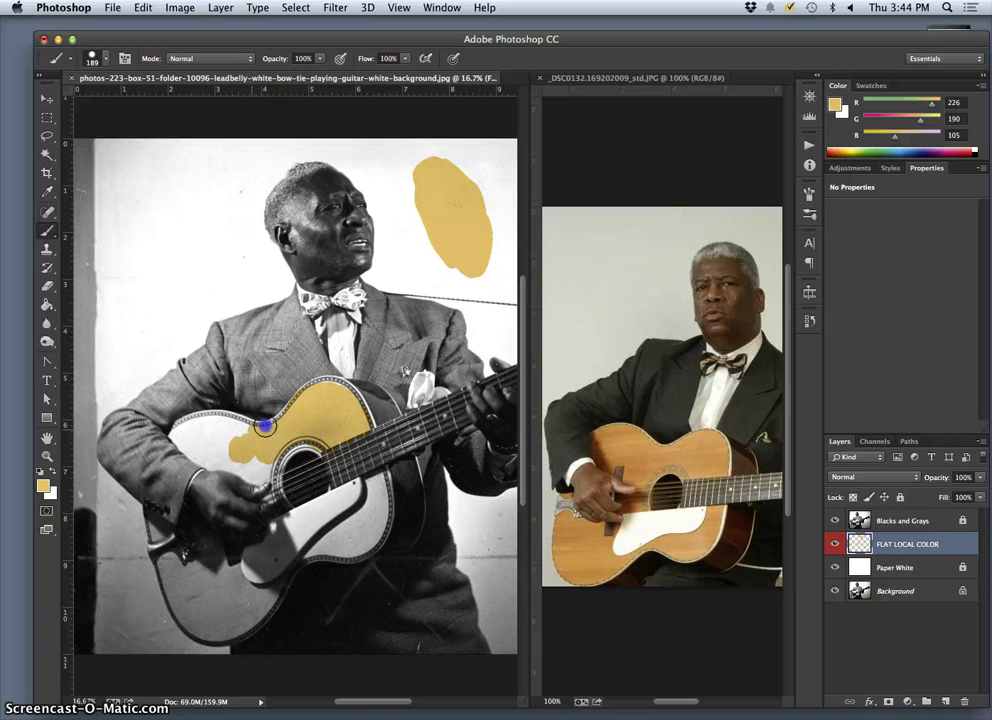
Lower brush opacity to 46%, test a faint stroke, then select all and delete the paint.
click(320, 58)
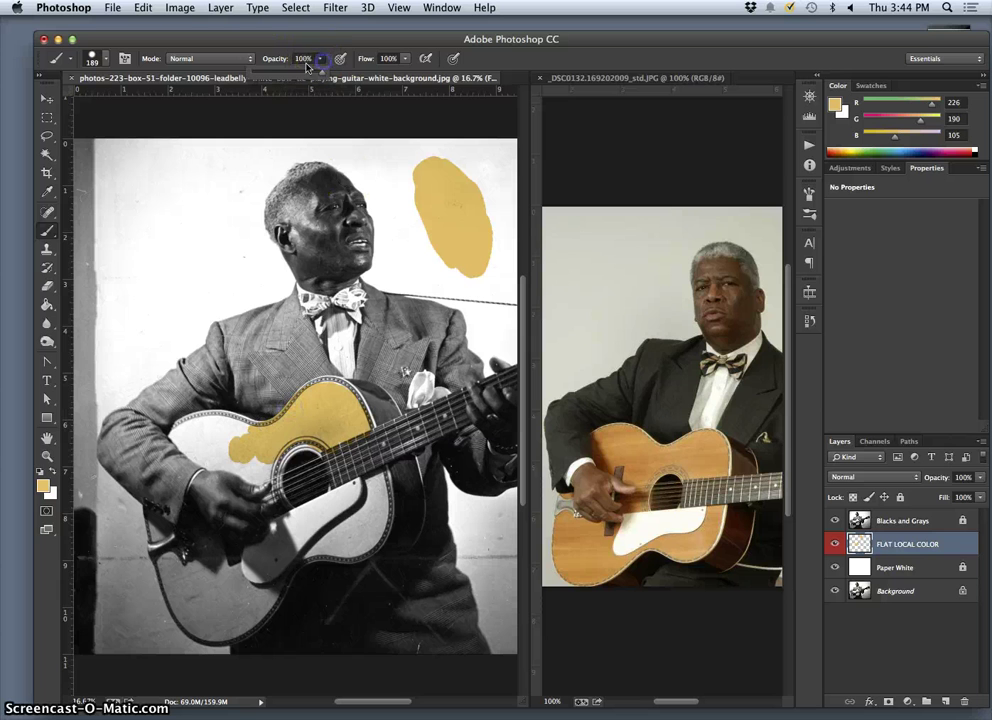
drag(399, 186, 401, 229)
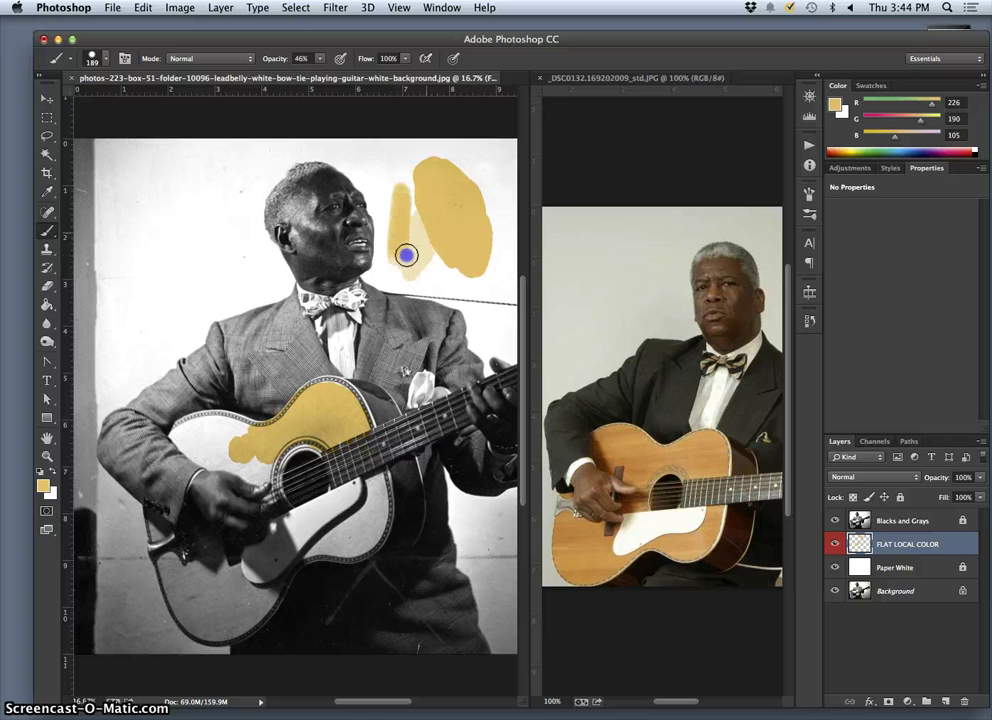
drag(414, 269, 443, 281)
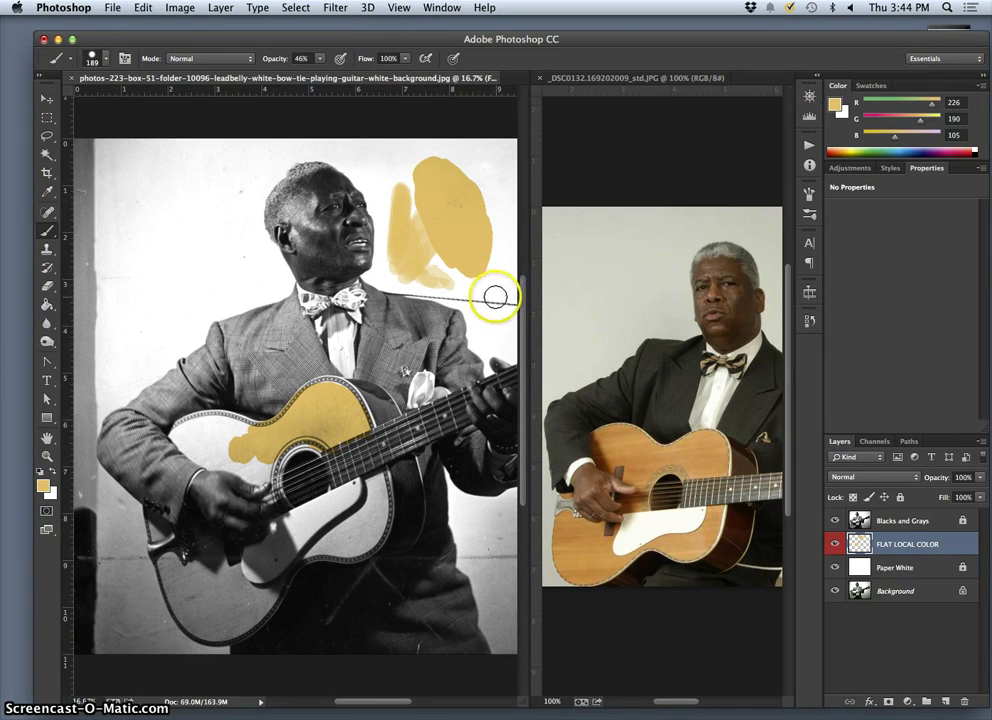
key(super+a)
key(Delete)
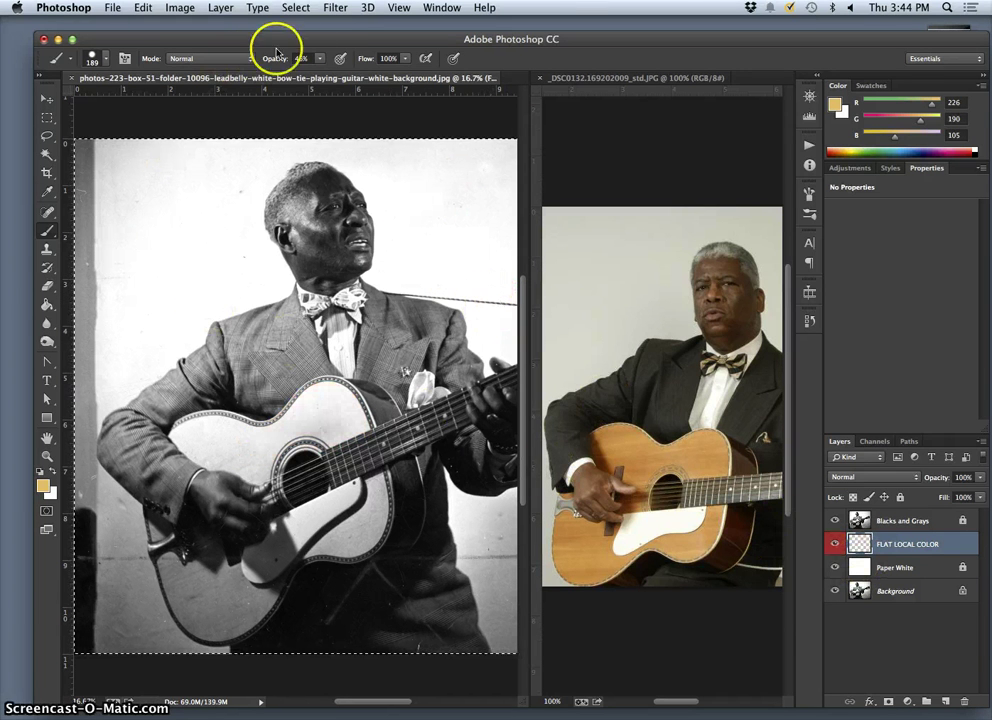
Reset brush opacity to 100%, deselect, and sample tan (R 221, G 179, B 129) from the reference guitar.
click(320, 58)
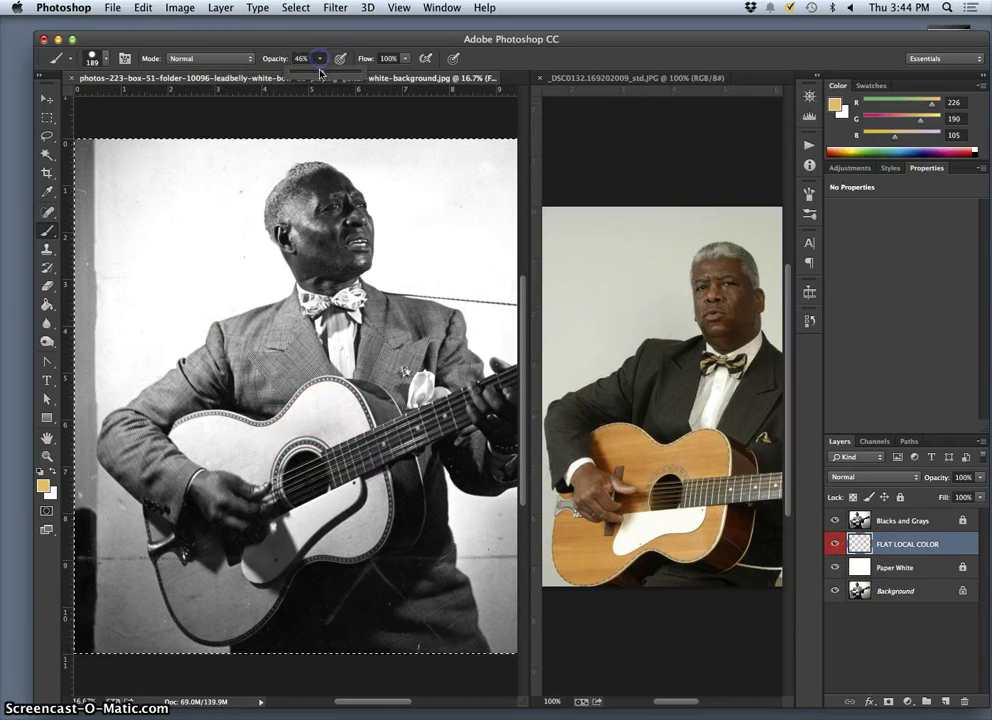
click(106, 57)
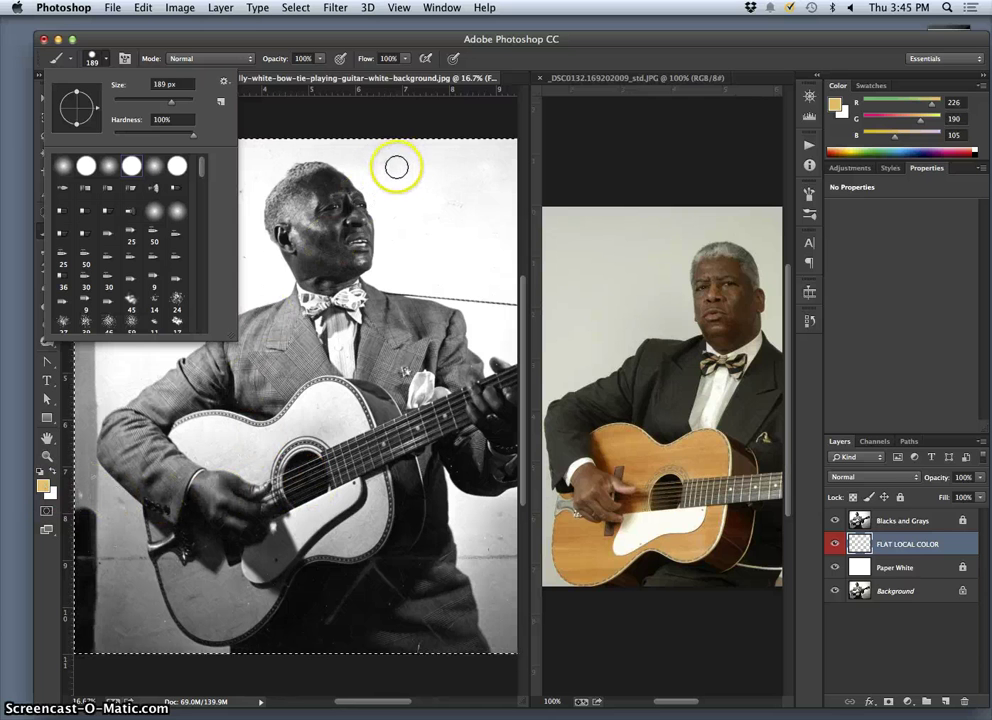
click(214, 82)
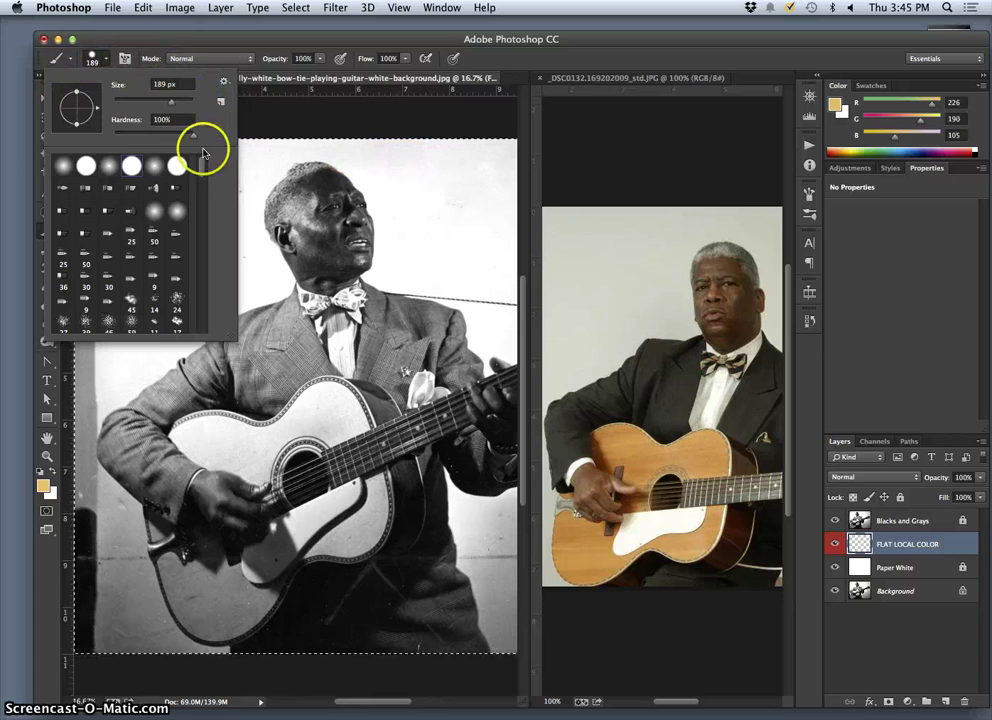
click(388, 177)
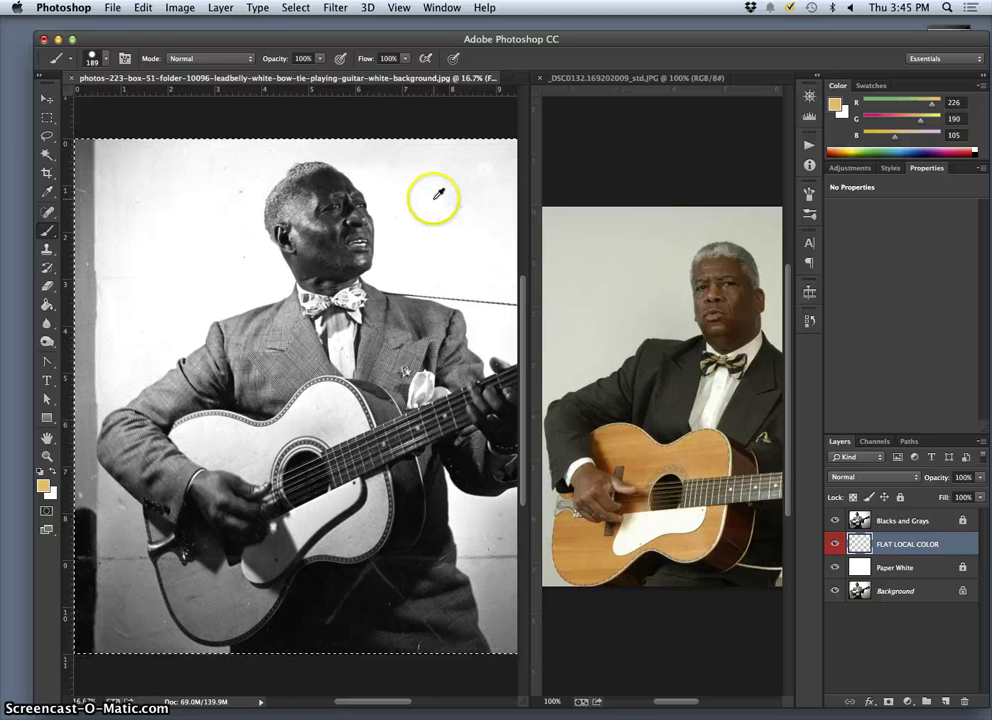
key(super+d)
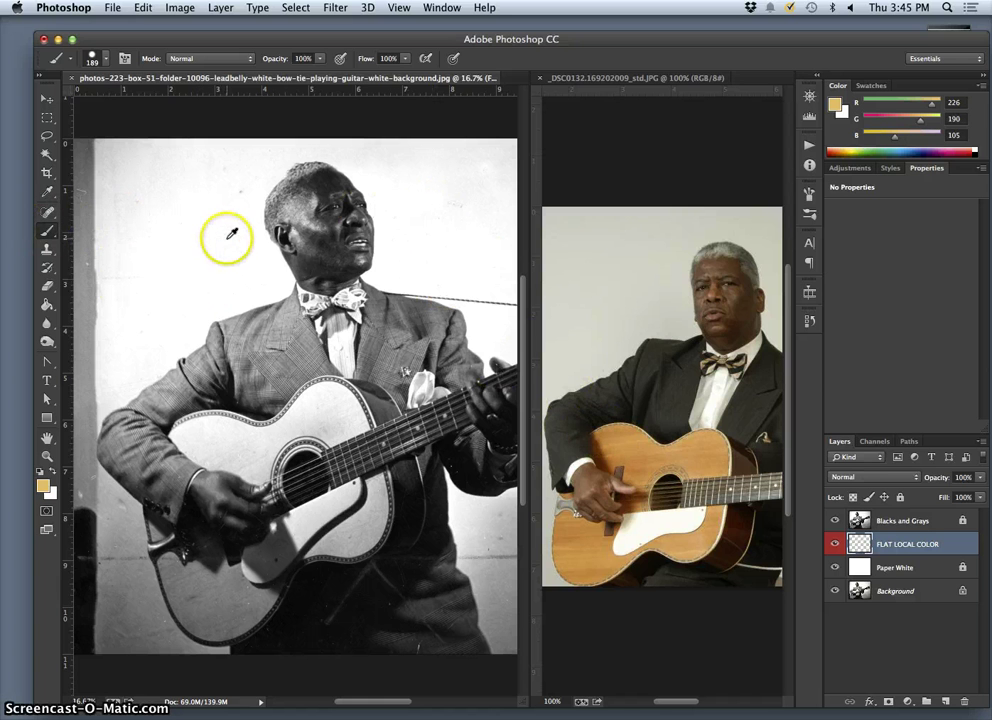
drag(644, 450, 663, 457)
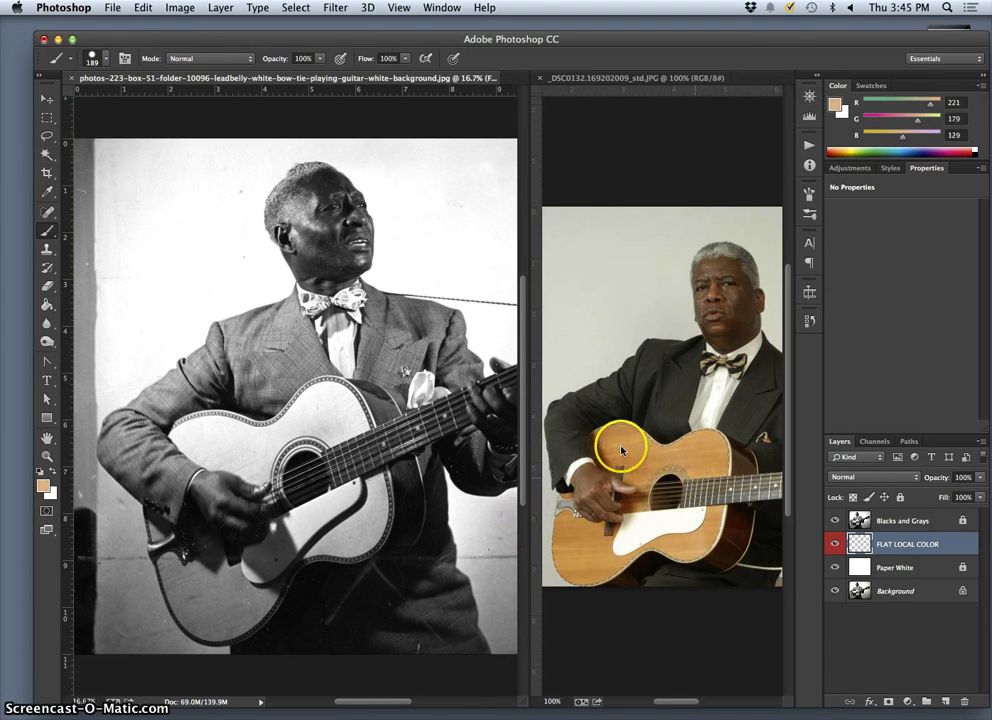
Paint tan over the guitar's body, upper edge and both bouts, leaving the pickguard uncoloured.
click(260, 433)
mouse_move(260, 433)
mouse_down()
mouse_move(296, 424)
mouse_move(267, 470)
mouse_move(283, 461)
mouse_up()
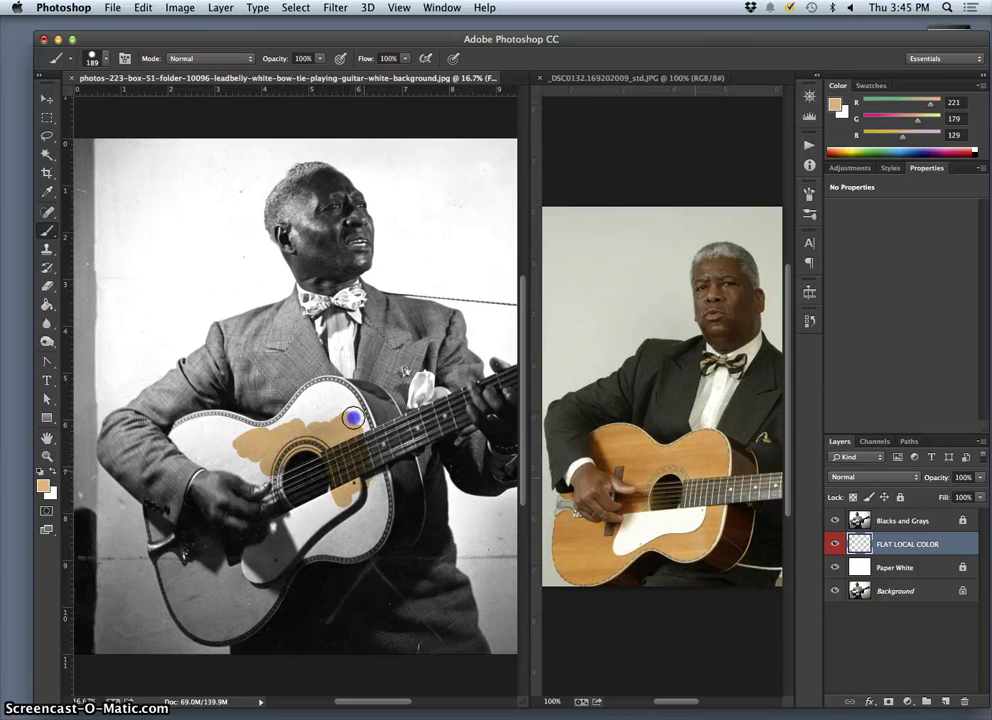
click(359, 416)
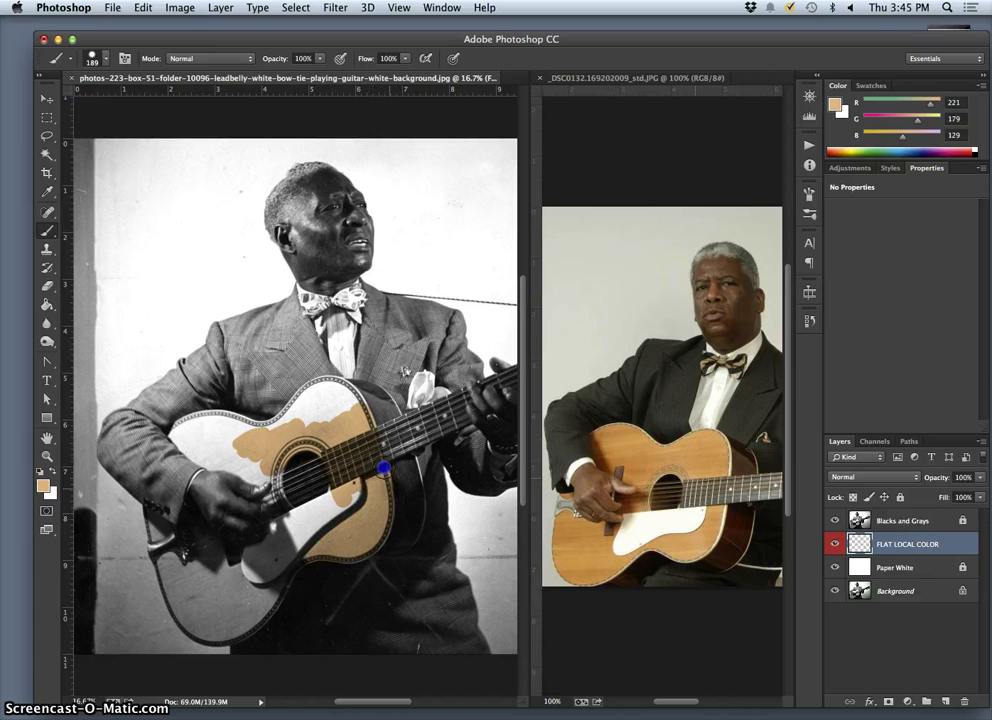
mouse_move(282, 415)
mouse_down()
mouse_move(326, 395)
mouse_move(334, 404)
mouse_move(307, 421)
mouse_move(324, 412)
mouse_move(322, 420)
mouse_move(272, 429)
mouse_move(182, 425)
mouse_move(189, 438)
mouse_move(203, 428)
mouse_move(206, 454)
mouse_move(240, 455)
mouse_up()
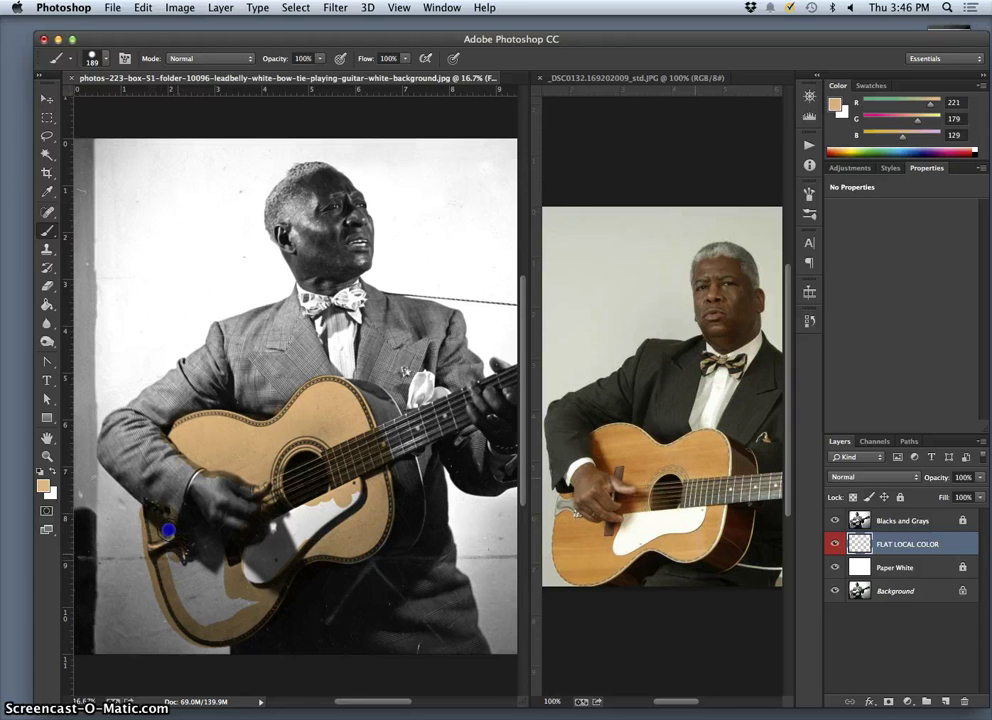
mouse_move(168, 531)
mouse_down()
mouse_move(196, 606)
mouse_move(196, 524)
mouse_up()
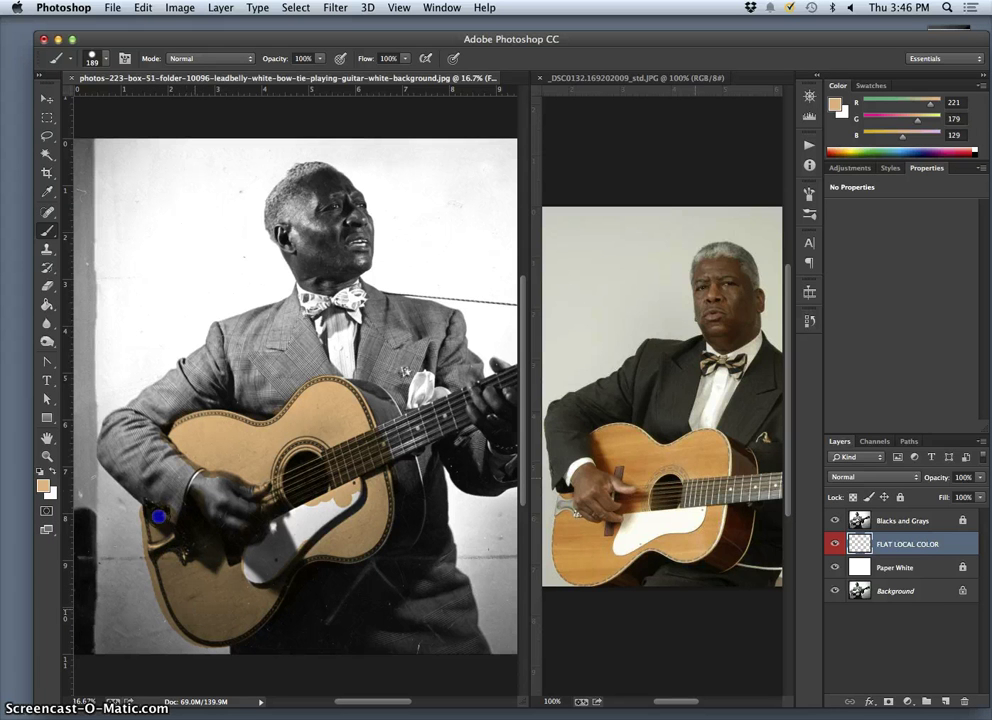
mouse_move(176, 548)
mouse_down()
mouse_move(370, 580)
mouse_move(394, 551)
mouse_move(407, 472)
mouse_move(392, 500)
mouse_up()
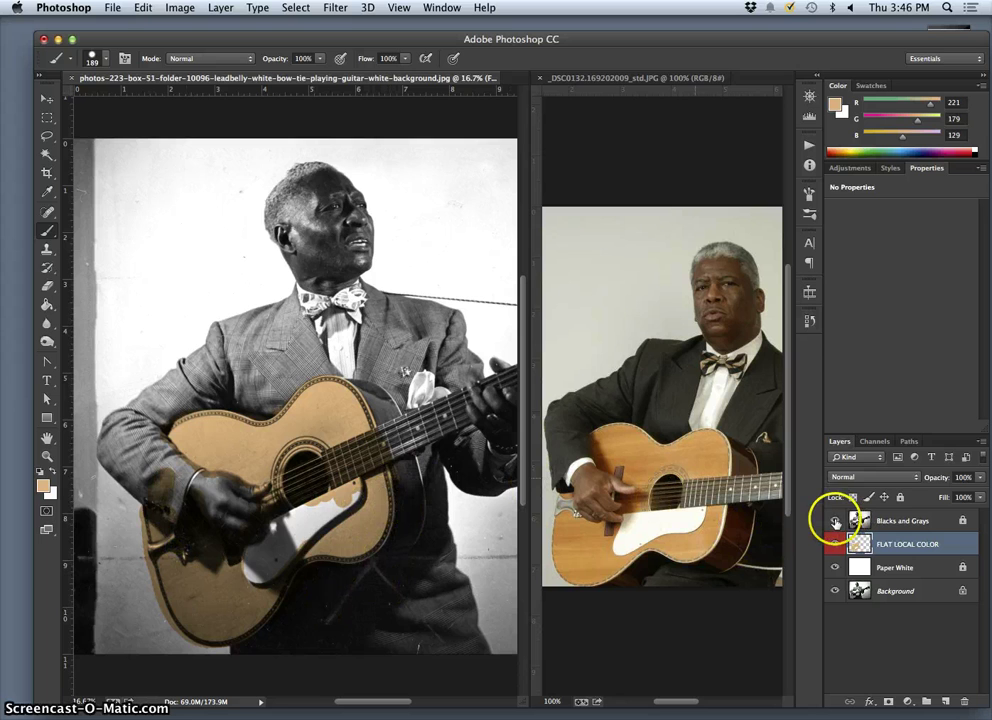
Check coverage by toggling Blacks and Grays, then touch up tan on the lower guitar body at 50% zoom.
click(836, 521)
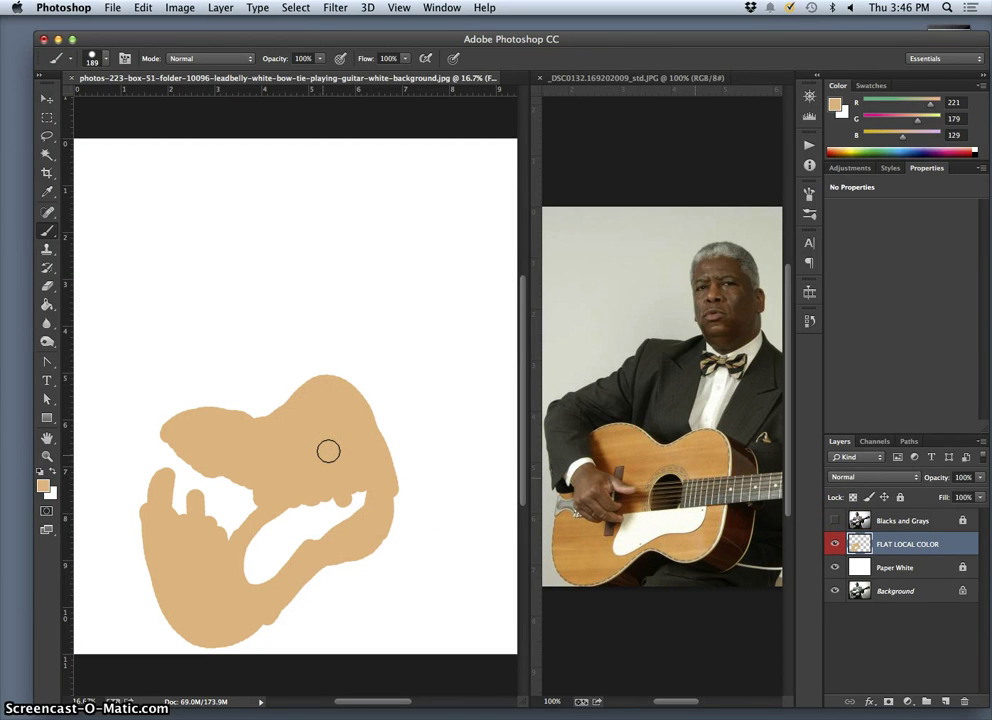
click(836, 521)
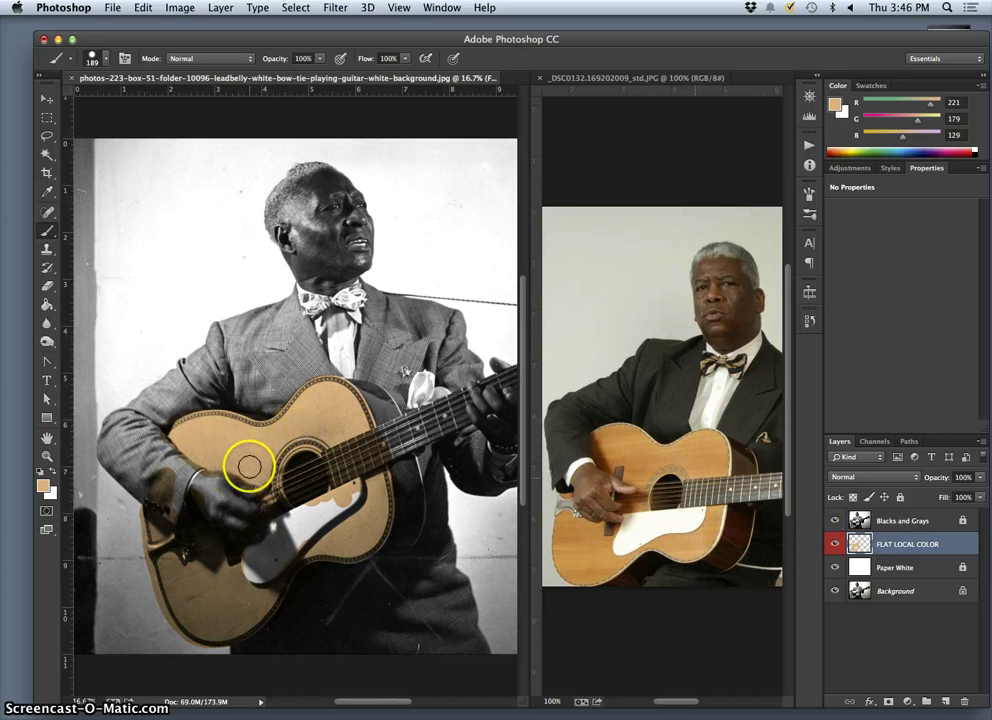
key(super+equal)
key(super+equal)
key(super+equal)
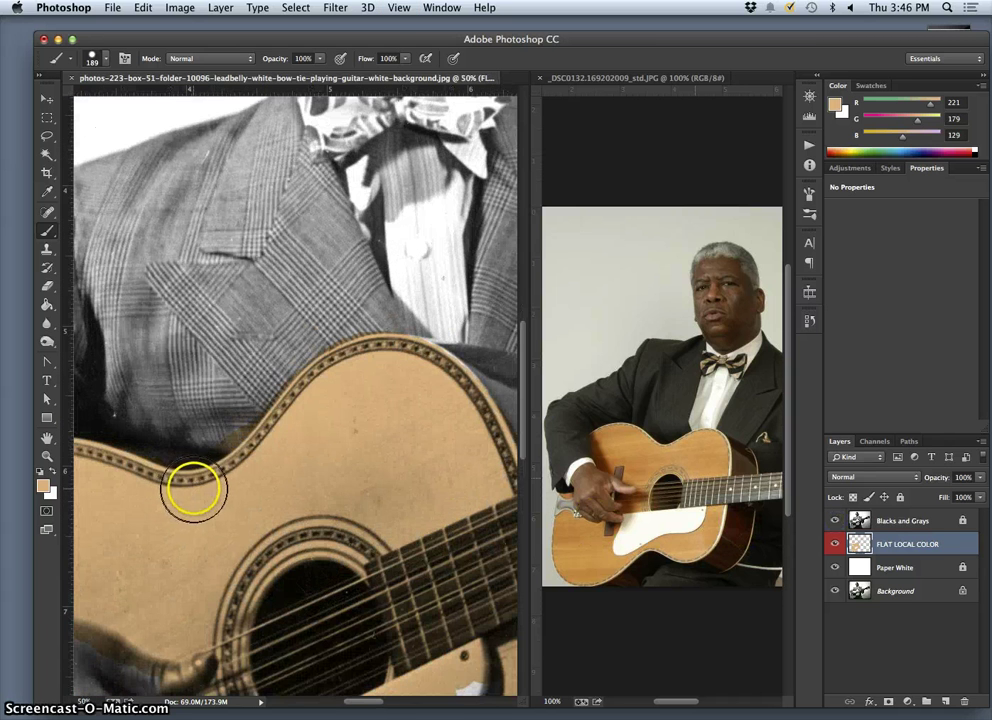
drag(217, 527, 236, 319)
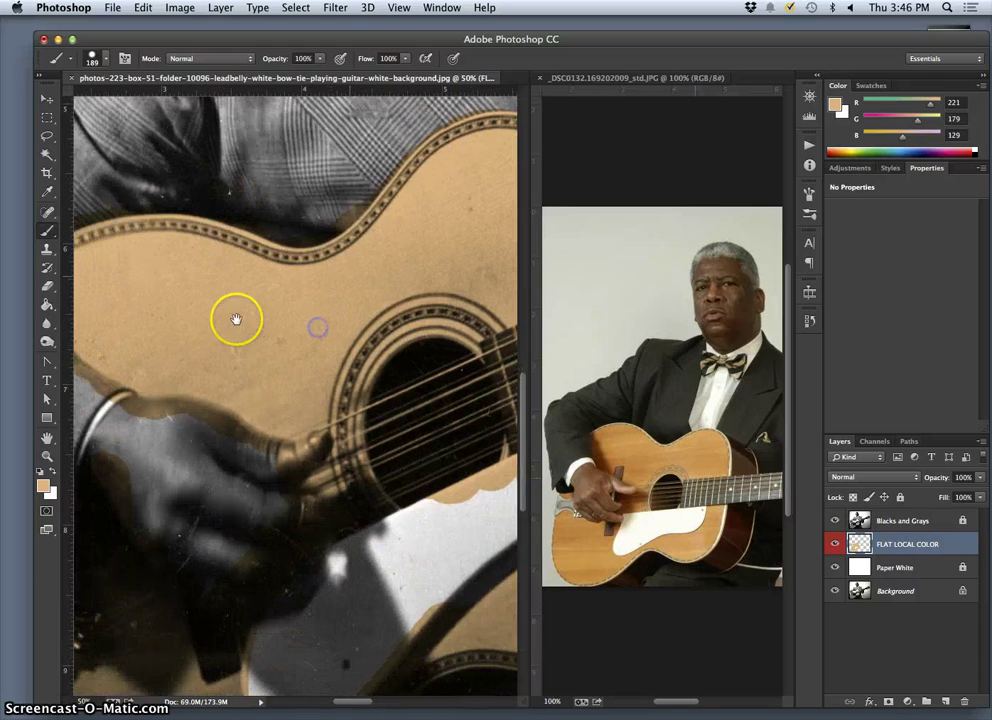
scroll(197, 319, down, 5)
scroll(197, 319, left, 3)
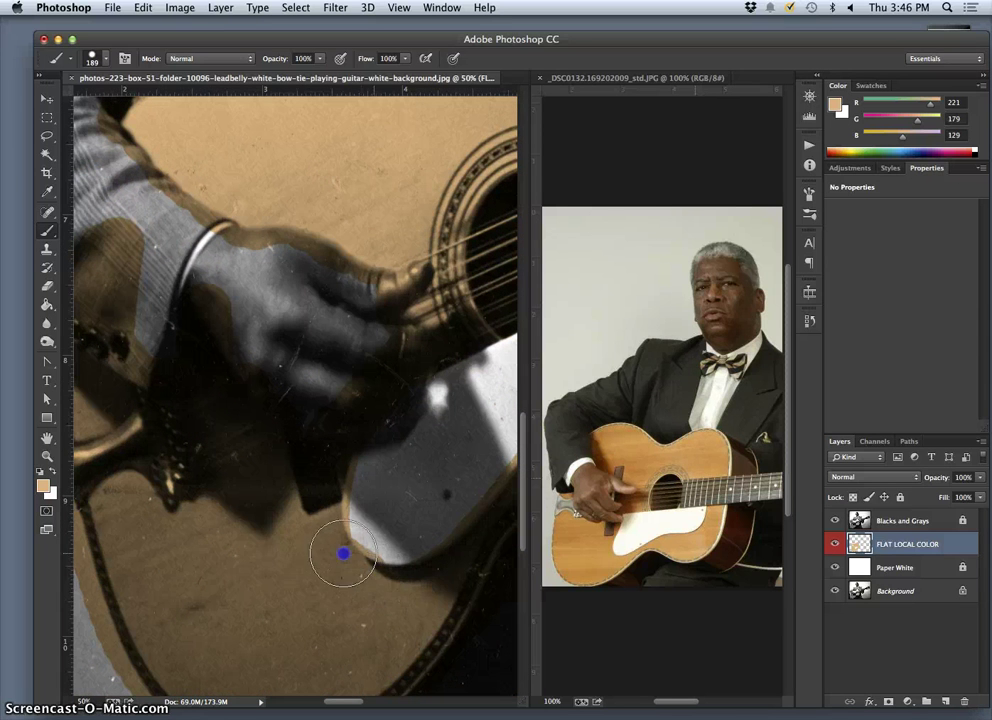
mouse_move(343, 553)
mouse_down()
mouse_move(283, 551)
mouse_move(335, 576)
mouse_move(409, 578)
mouse_move(370, 579)
mouse_move(345, 553)
mouse_move(299, 556)
mouse_up()
scroll(290, 480, down, 5)
drag(390, 496, 358, 531)
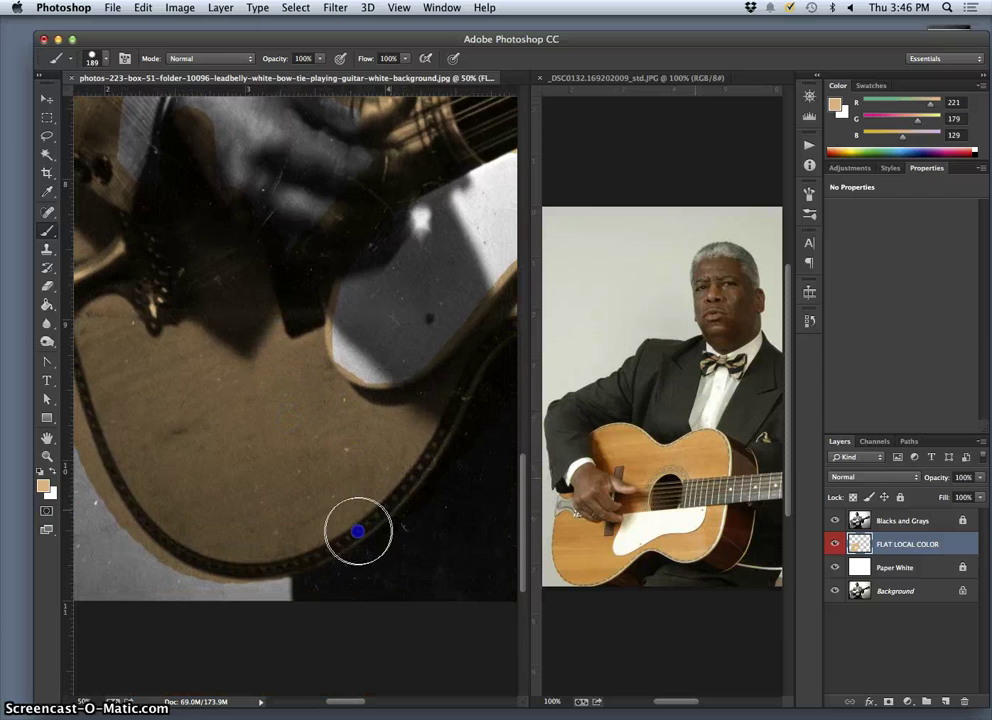
scroll(330, 480, up, 10)
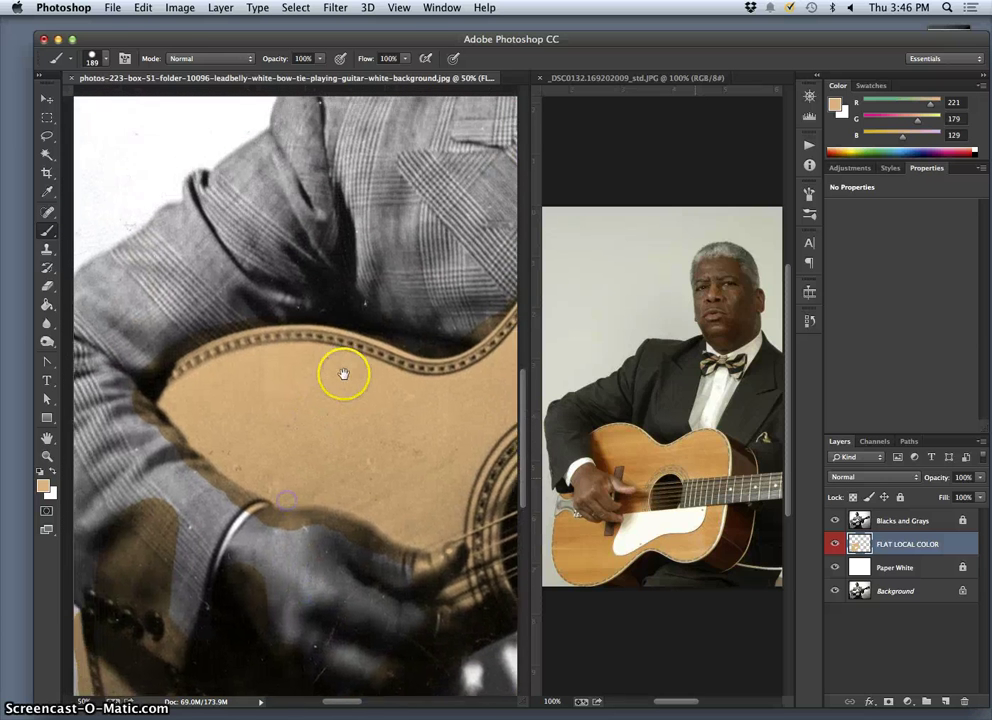
scroll(330, 390, right, 10)
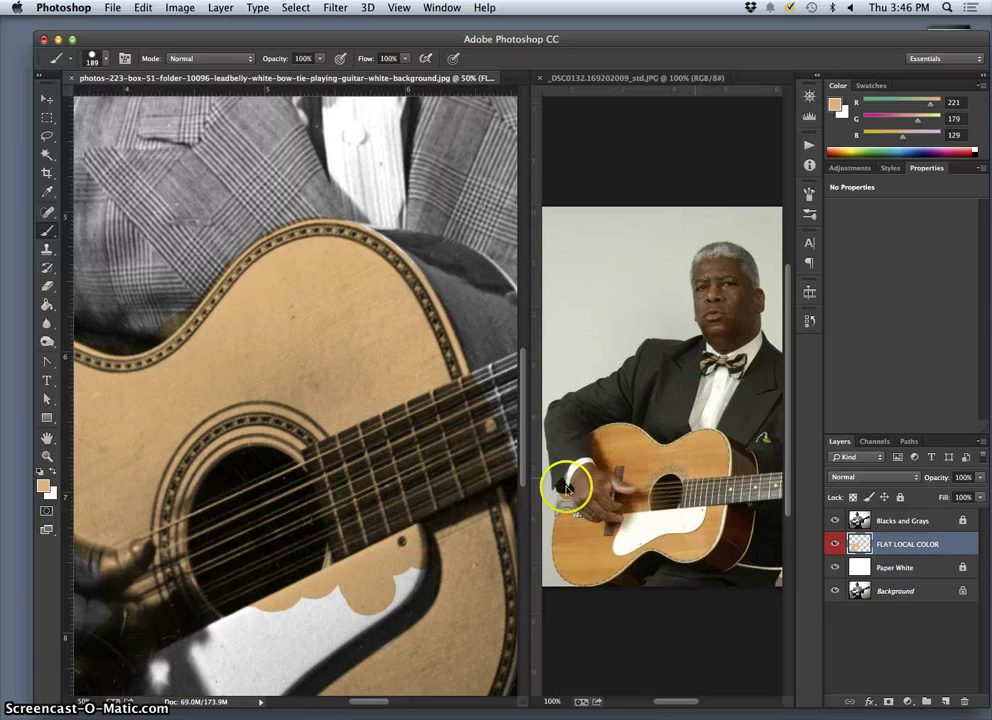
key(super+minus)
key(super+minus)
key(super+minus)
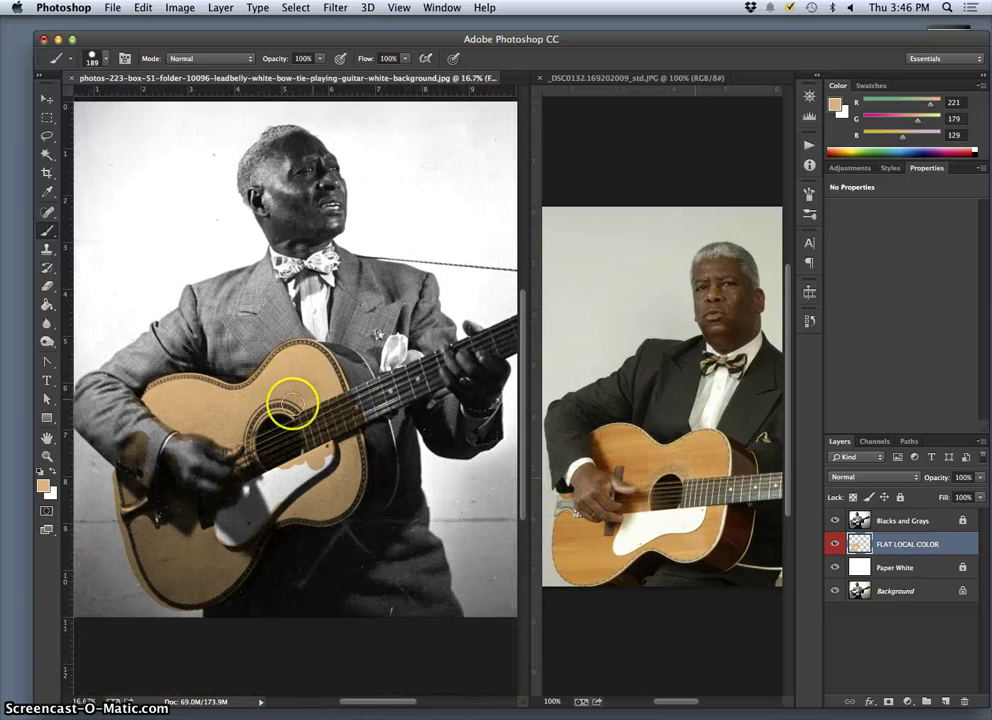
click(344, 512)
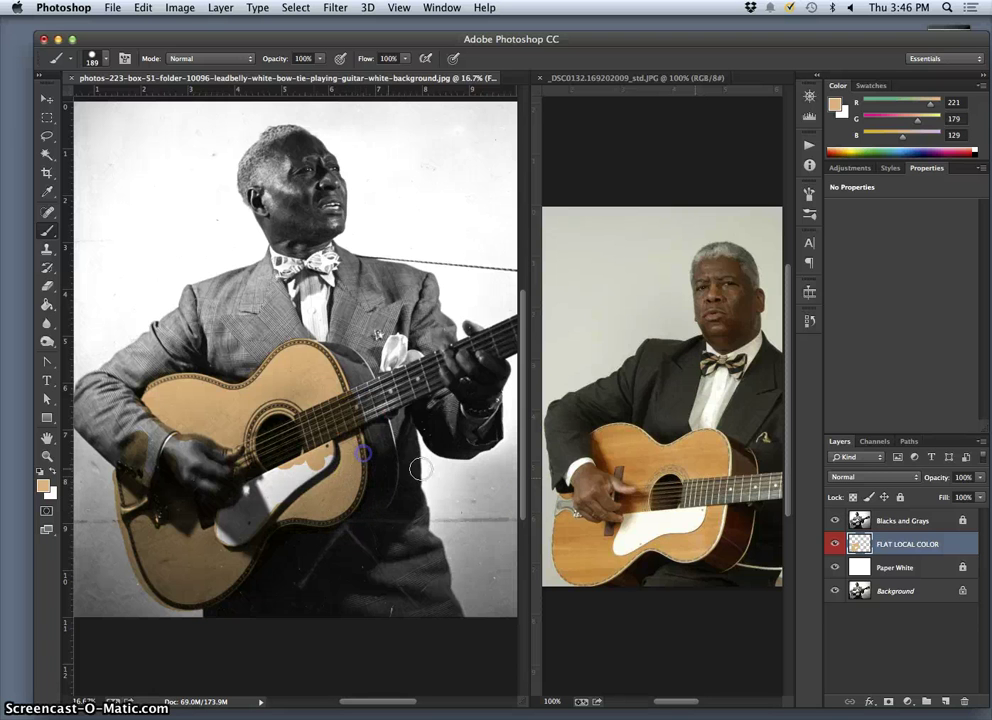
click(835, 521)
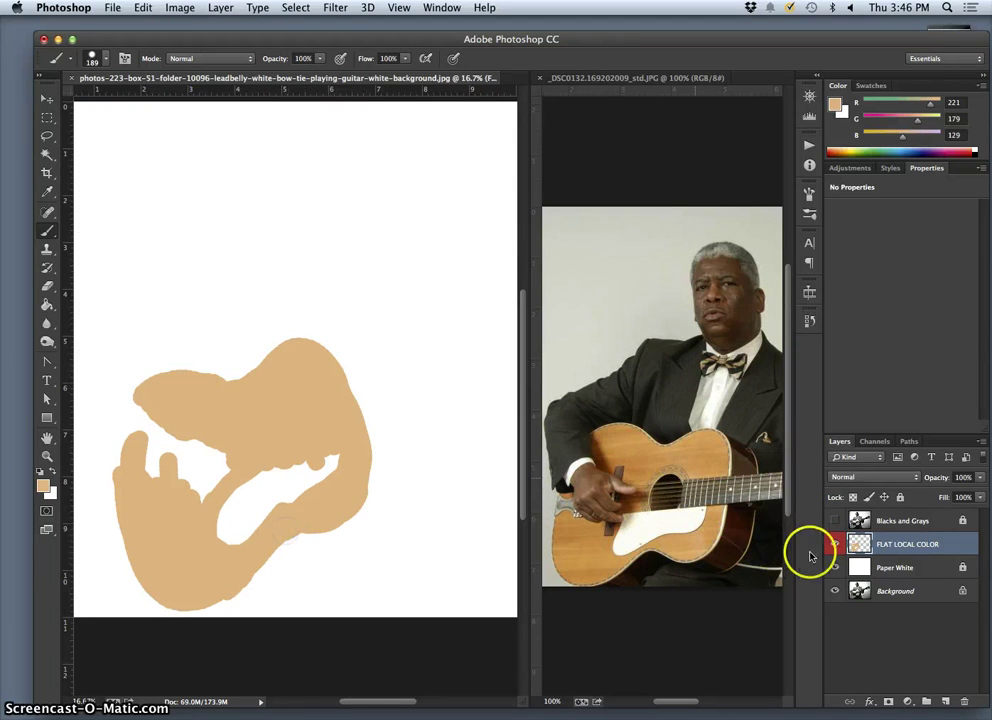
click(835, 521)
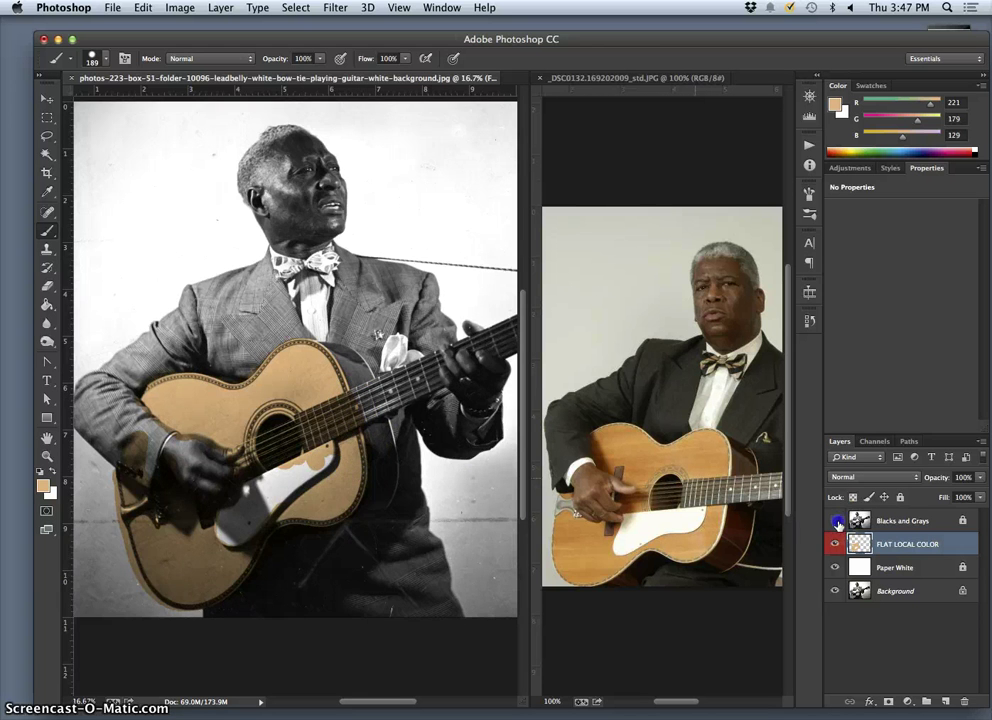
key(super+comma)
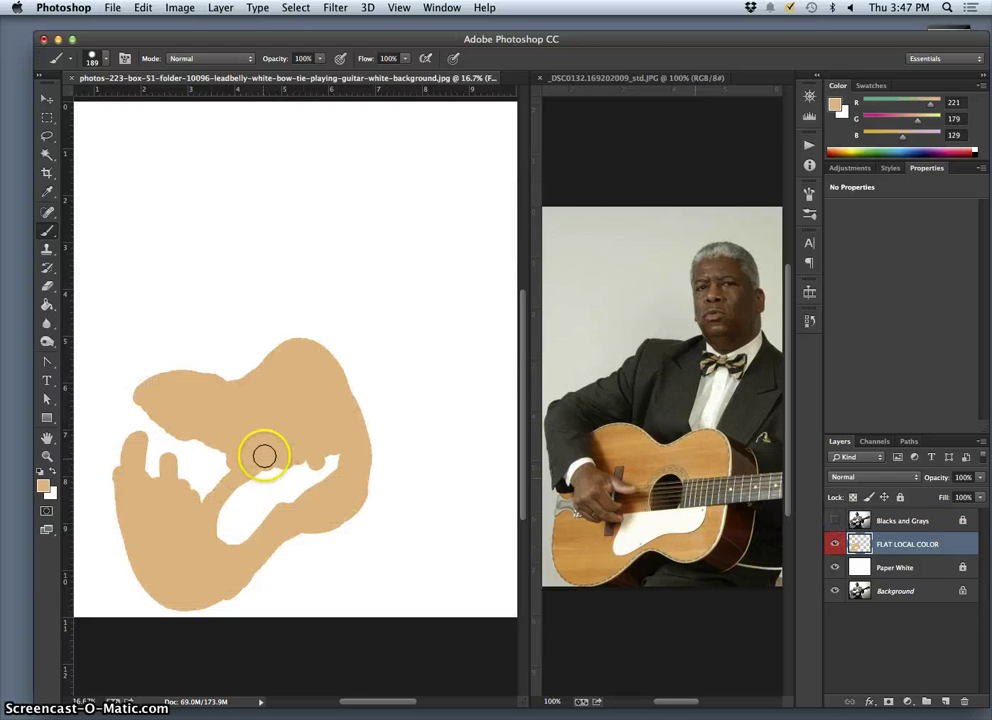
click(834, 521)
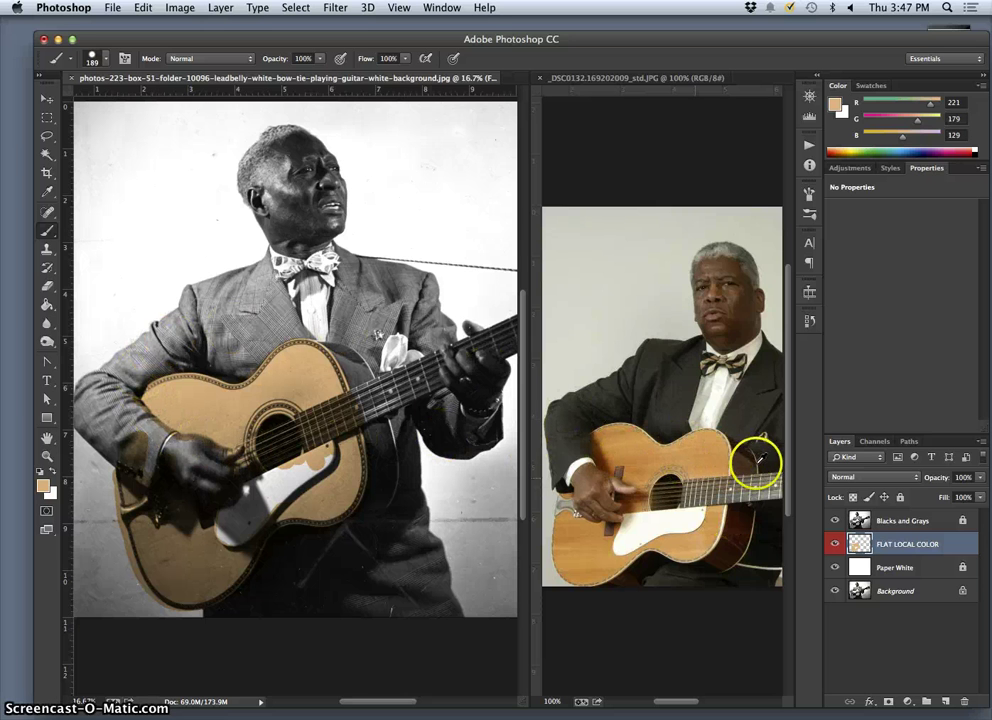
Sample dark brown (R 94, G 59, B 39) from the reference rim and paint the guitar's upper edge.
alt+click(737, 530)
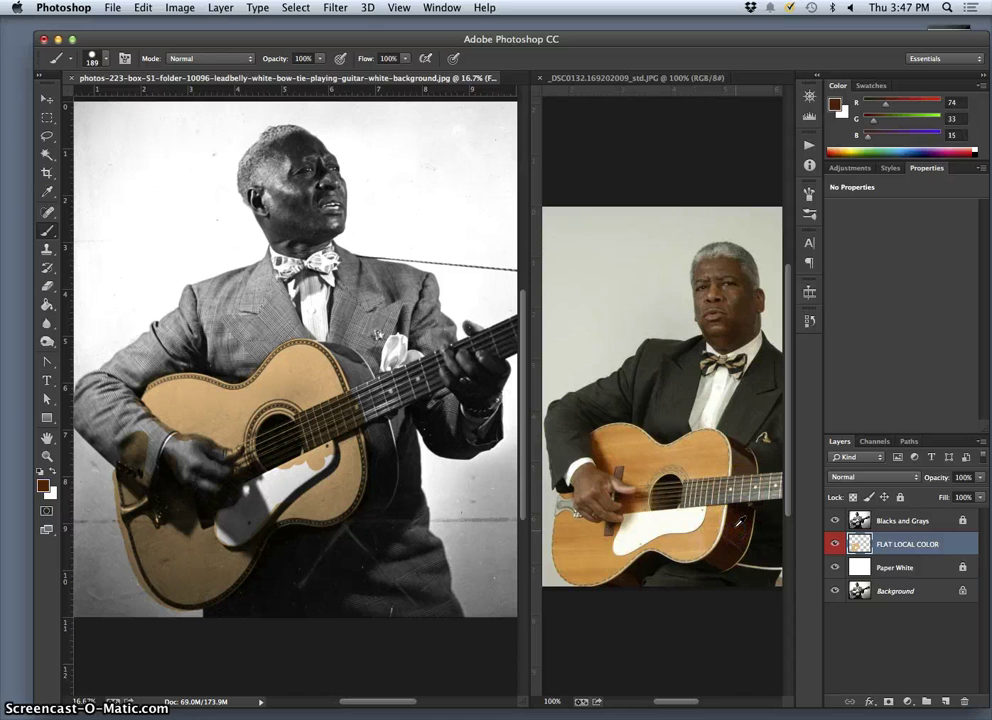
alt+click(731, 540)
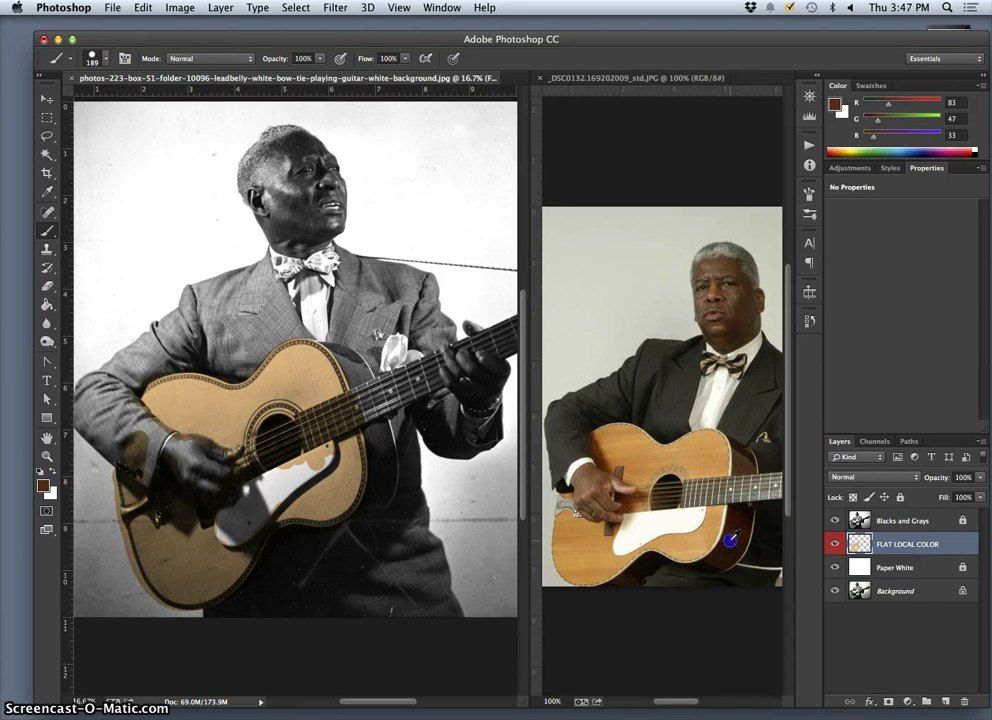
alt+click(731, 538)
alt+click(735, 475)
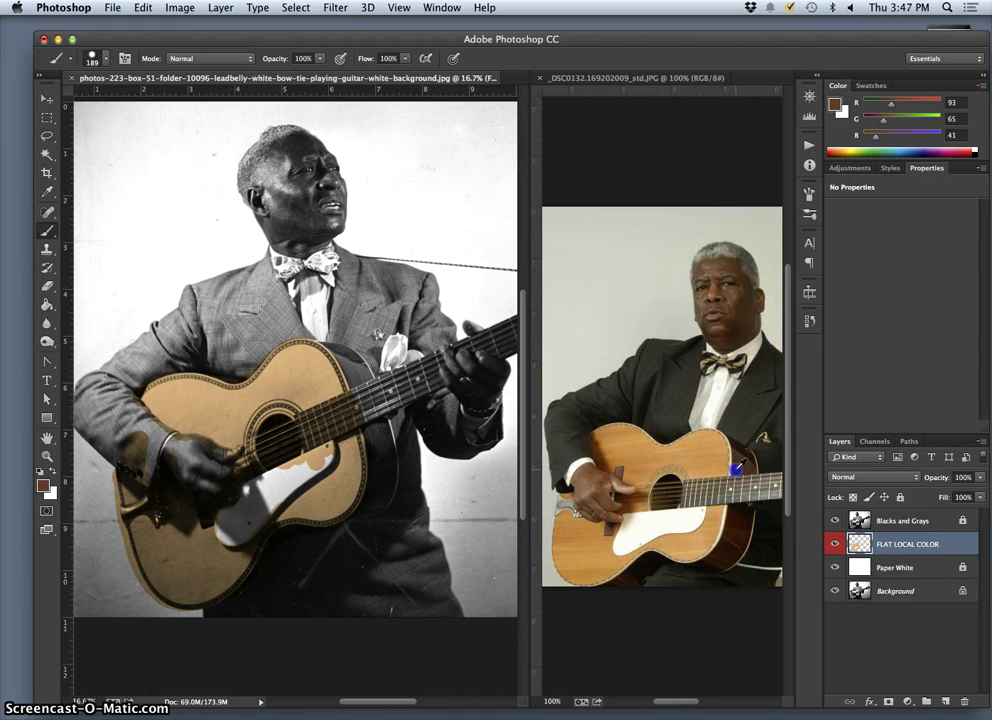
alt+click(737, 463)
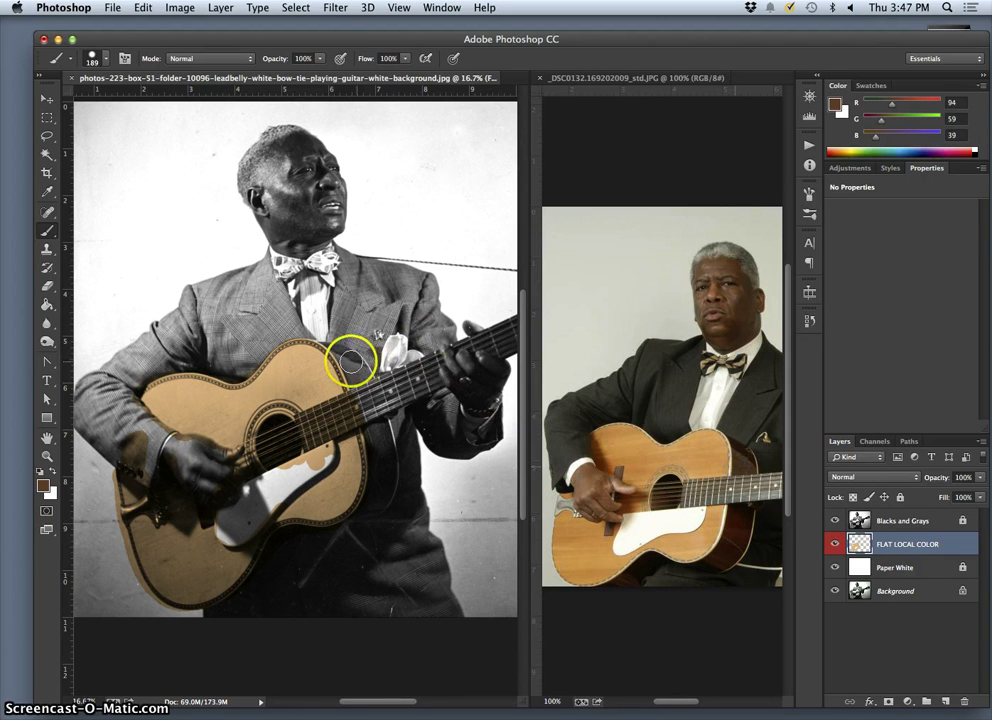
click(354, 368)
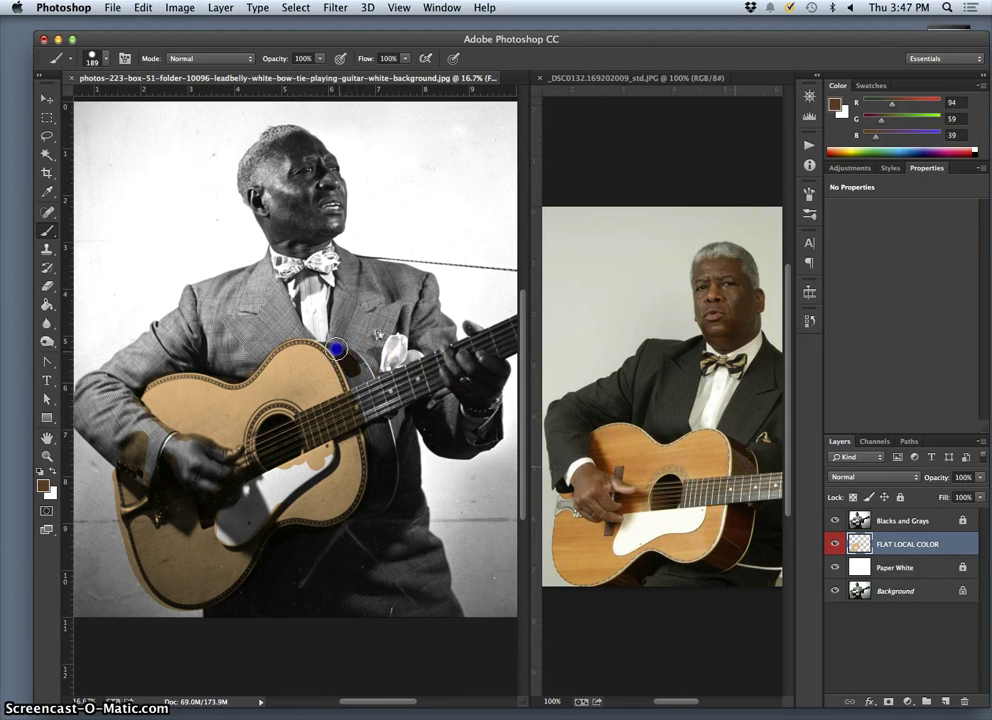
drag(333, 346, 324, 343)
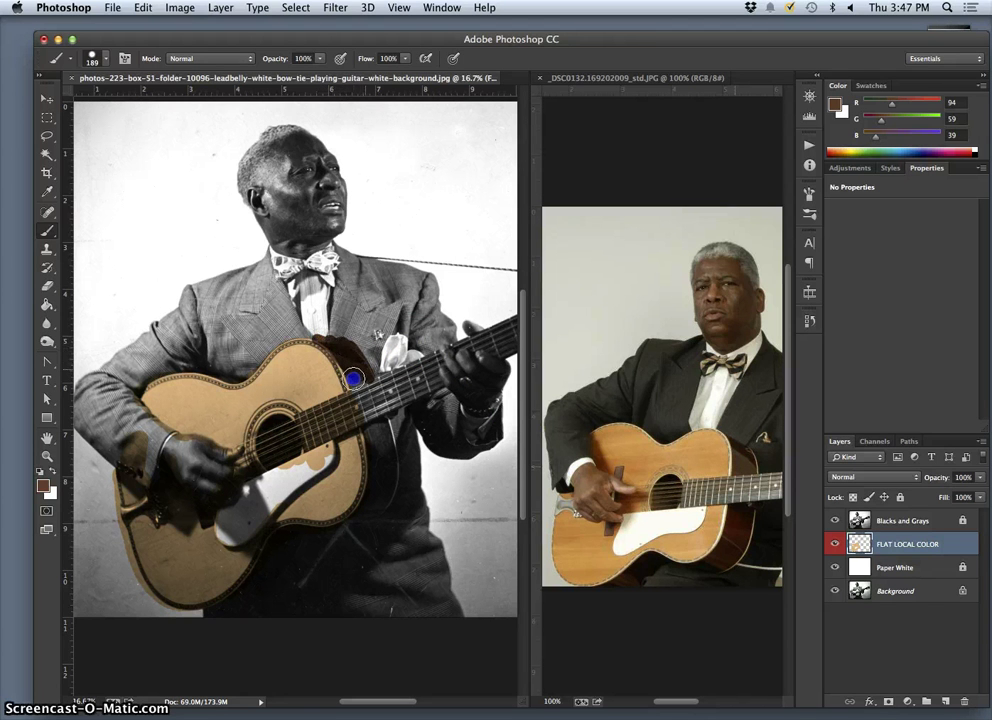
mouse_move(358, 379)
mouse_down()
mouse_move(376, 421)
mouse_move(368, 431)
mouse_move(402, 484)
mouse_up()
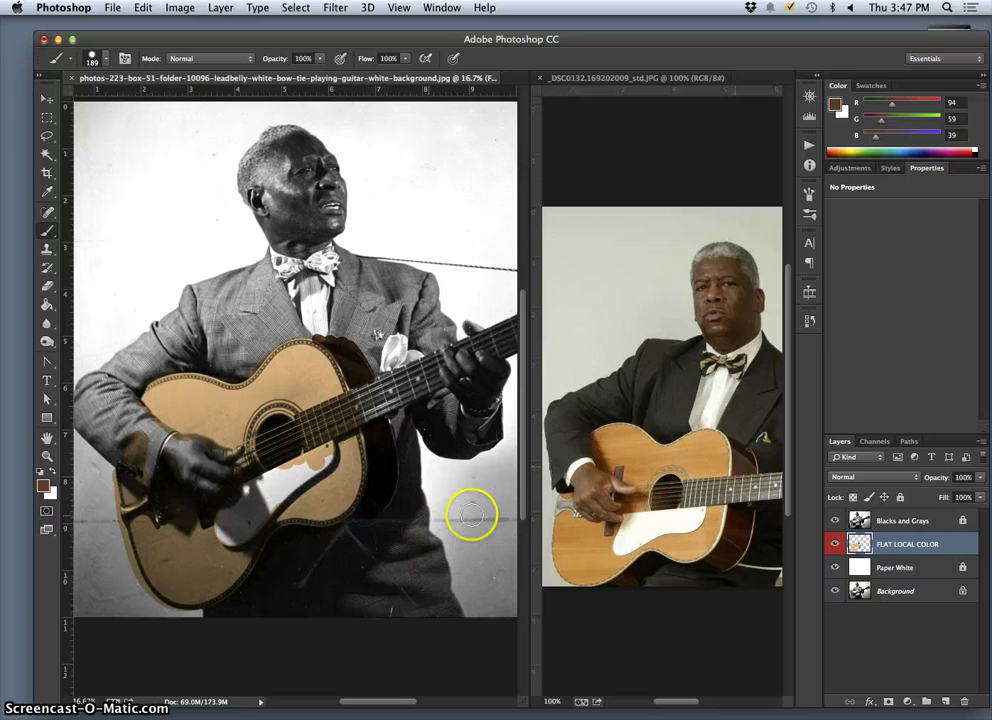
Hide Blacks and Grays and set the foreground colour to brown 844b27.
click(835, 520)
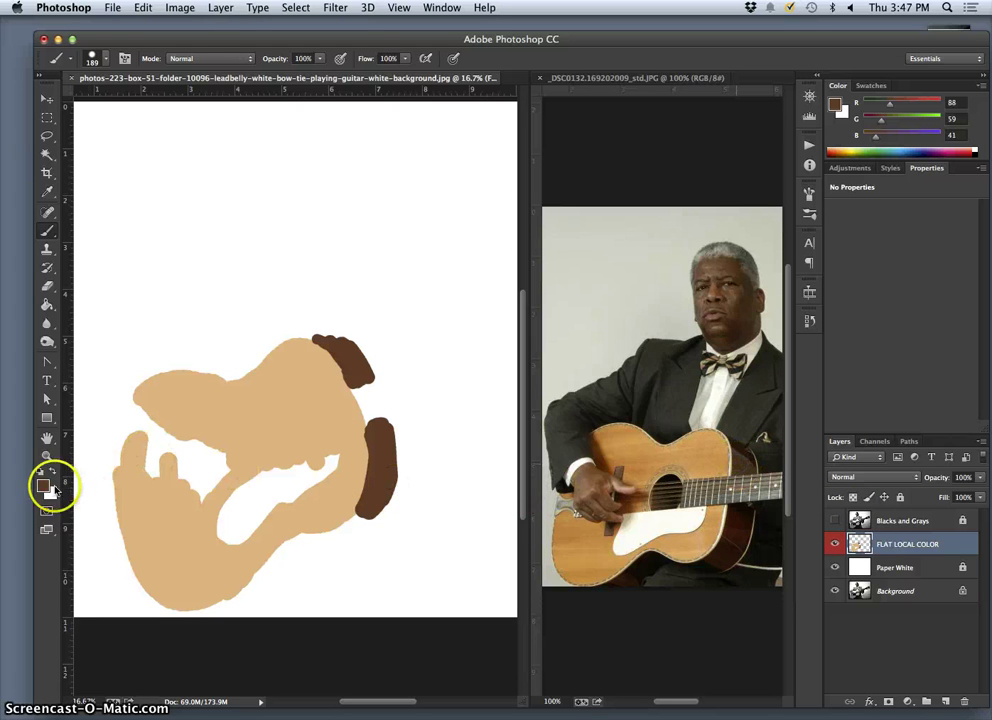
click(45, 485)
drag(632, 437, 638, 417)
click(828, 326)
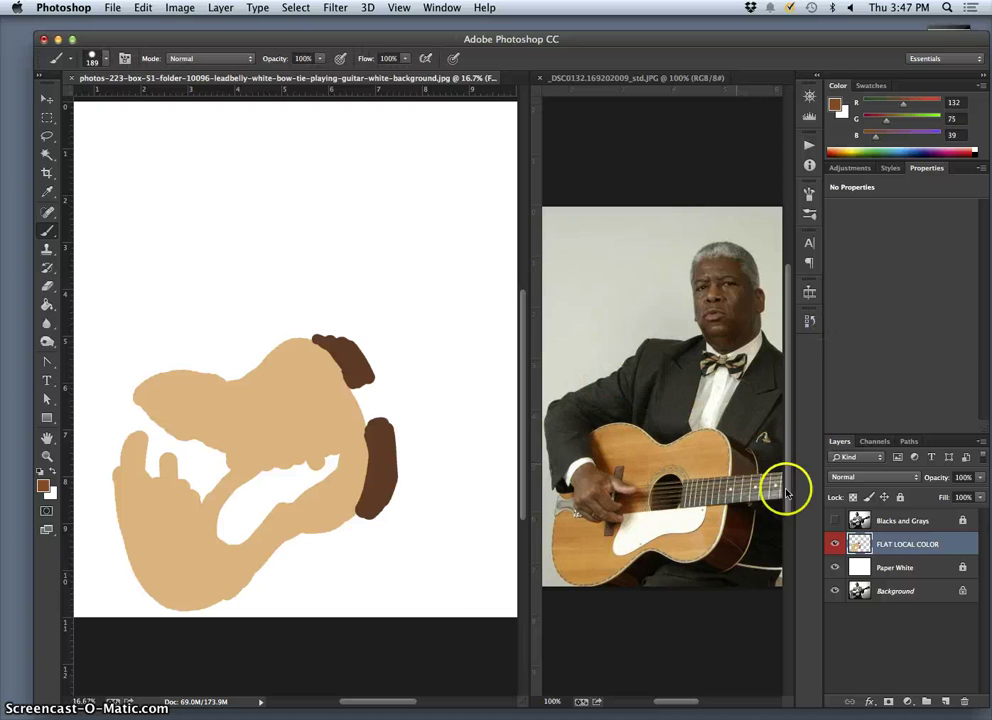
Show Blacks and Grays again and paint the guitar's side below the neck in that brown.
click(836, 521)
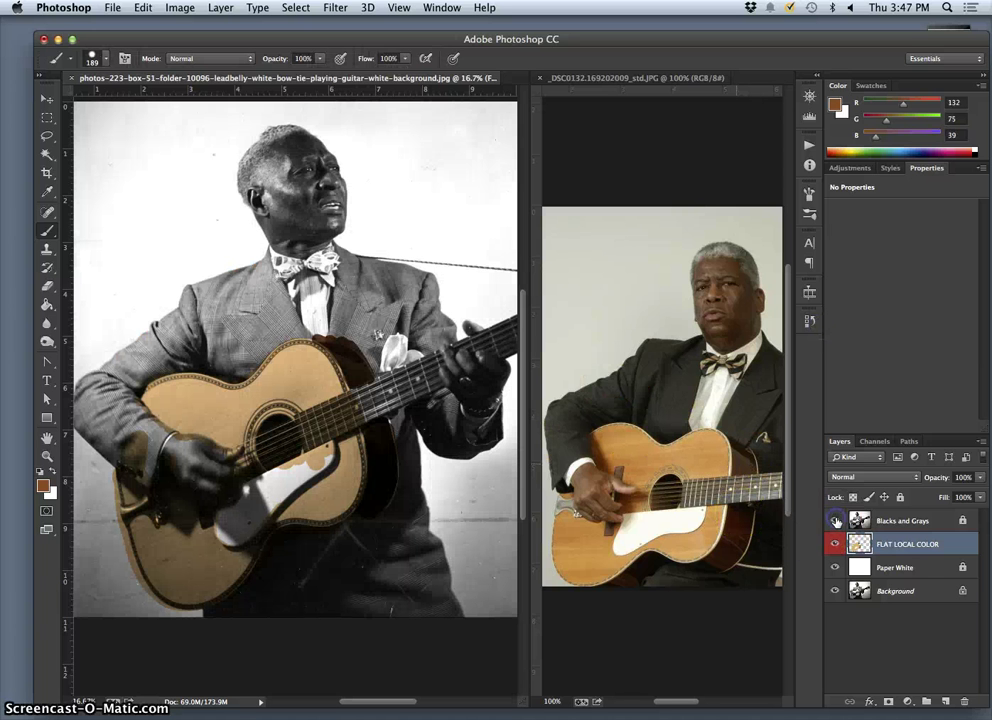
mouse_move(356, 364)
mouse_down()
mouse_move(324, 341)
mouse_move(353, 383)
mouse_move(369, 378)
mouse_move(370, 427)
mouse_up()
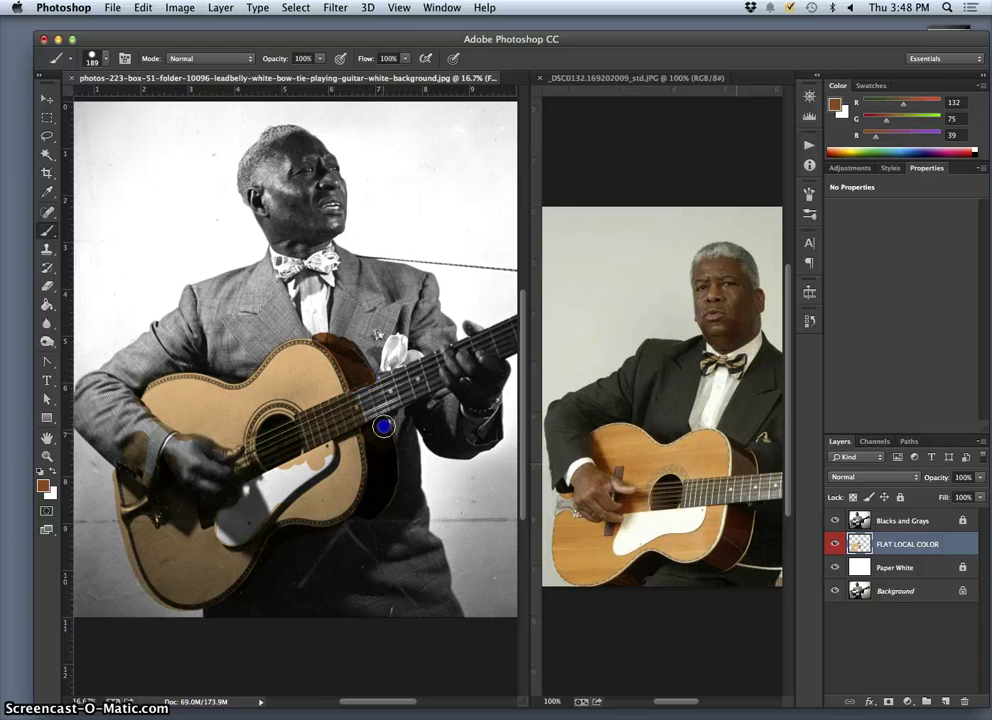
drag(368, 503, 354, 524)
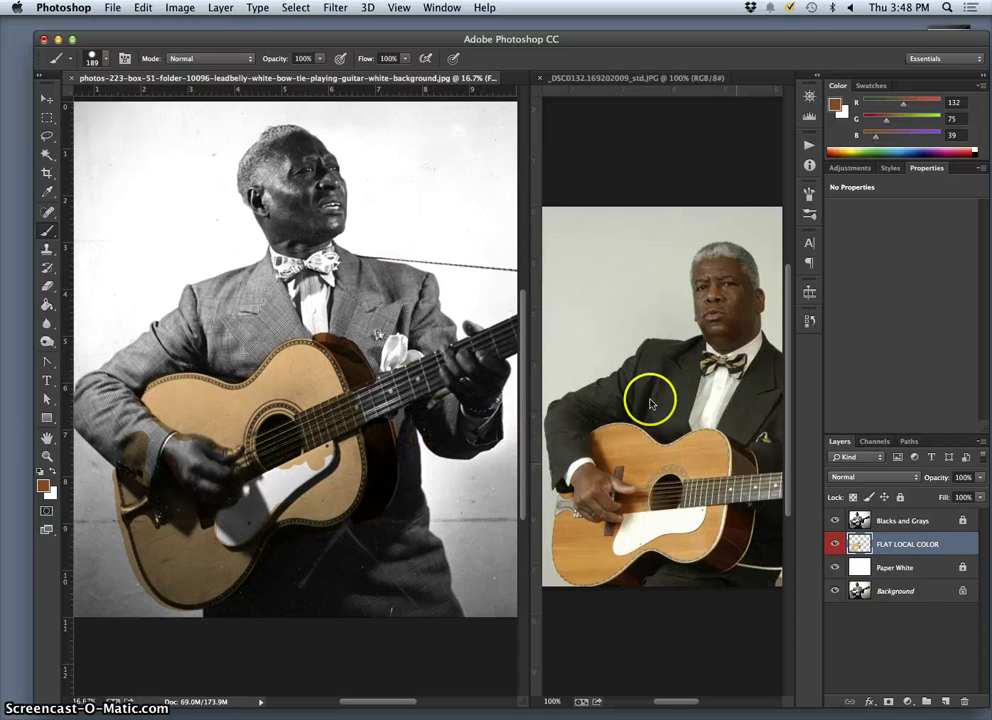
Sample dark grey (R 69, G 66, B 61) from the reference suit and paint the jacket's left chest.
alt+click(677, 381)
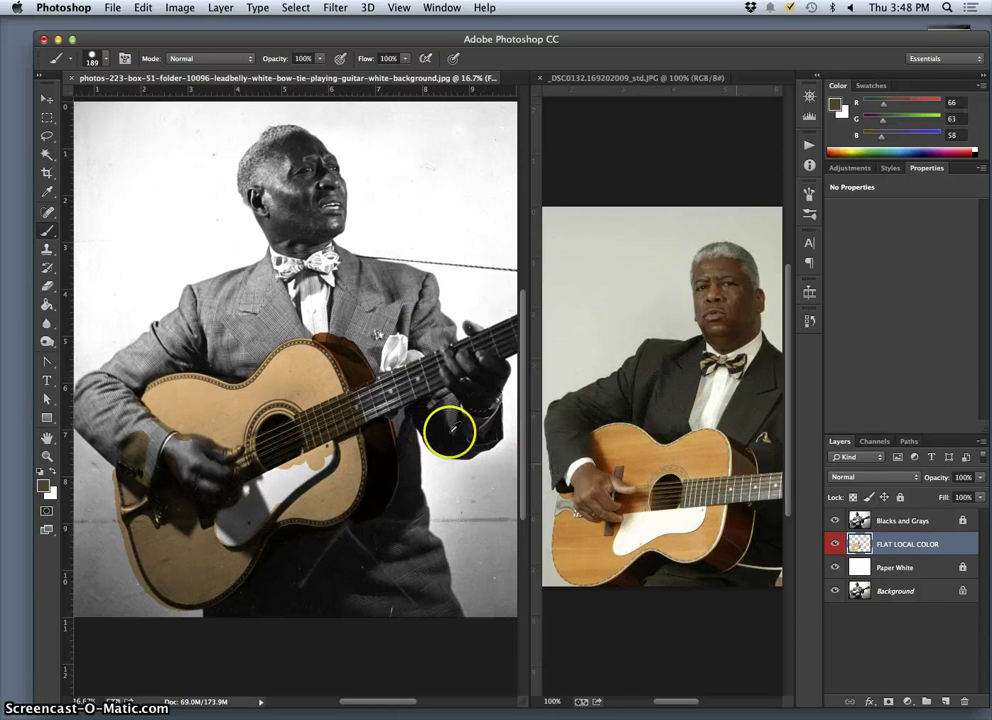
alt+click(674, 386)
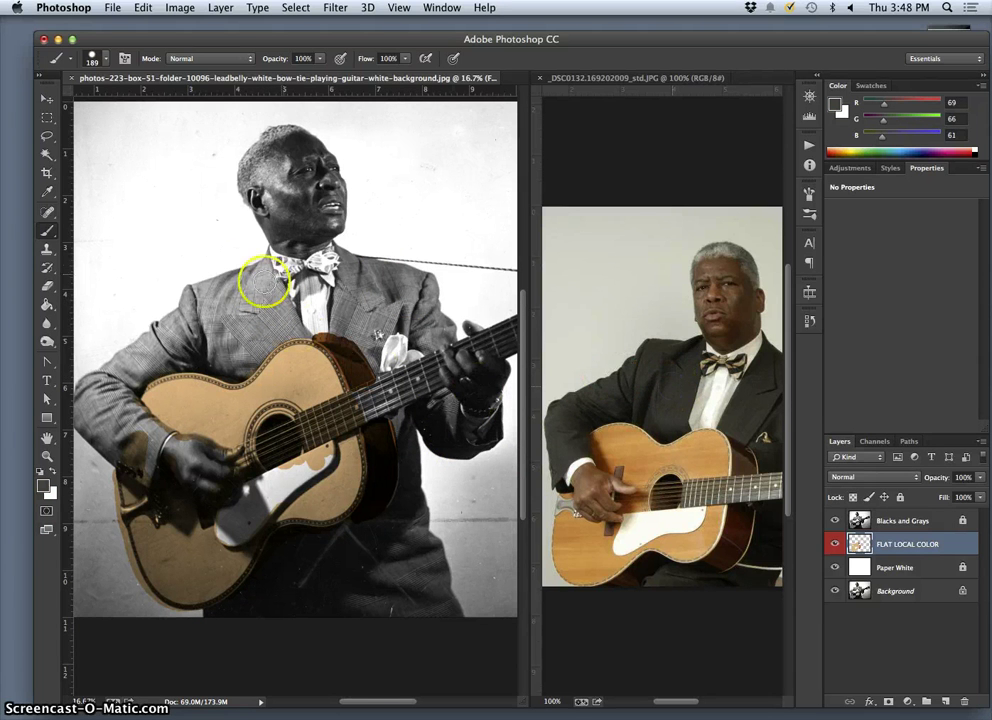
click(267, 321)
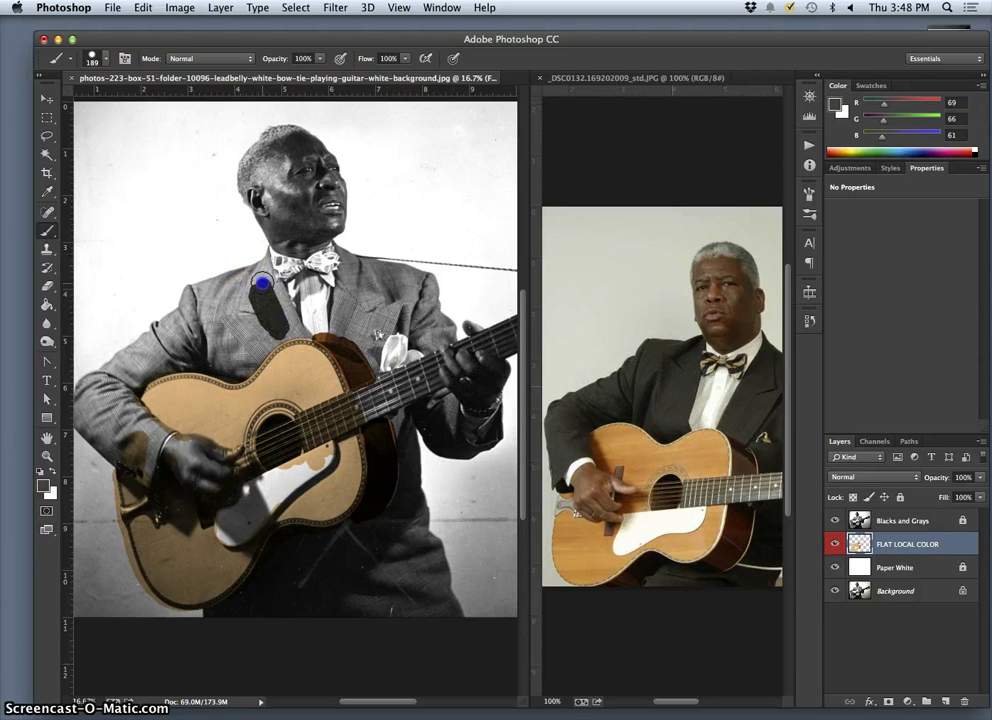
mouse_move(263, 286)
mouse_down()
mouse_move(235, 288)
mouse_move(232, 332)
mouse_up()
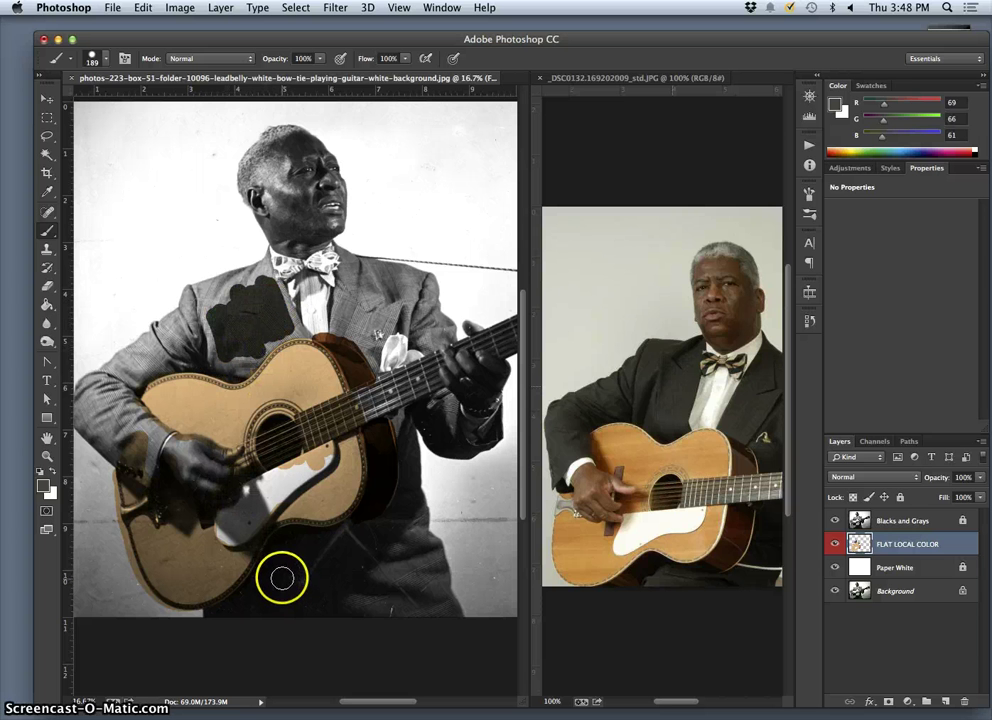
scroll(275, 570, up, 3)
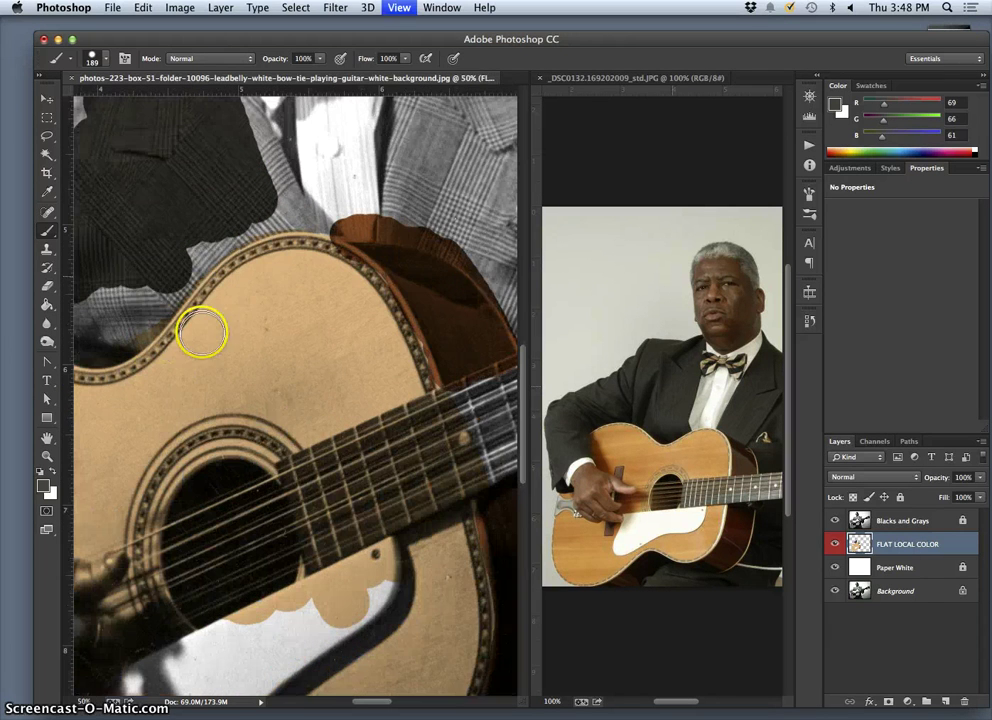
drag(159, 218, 261, 340)
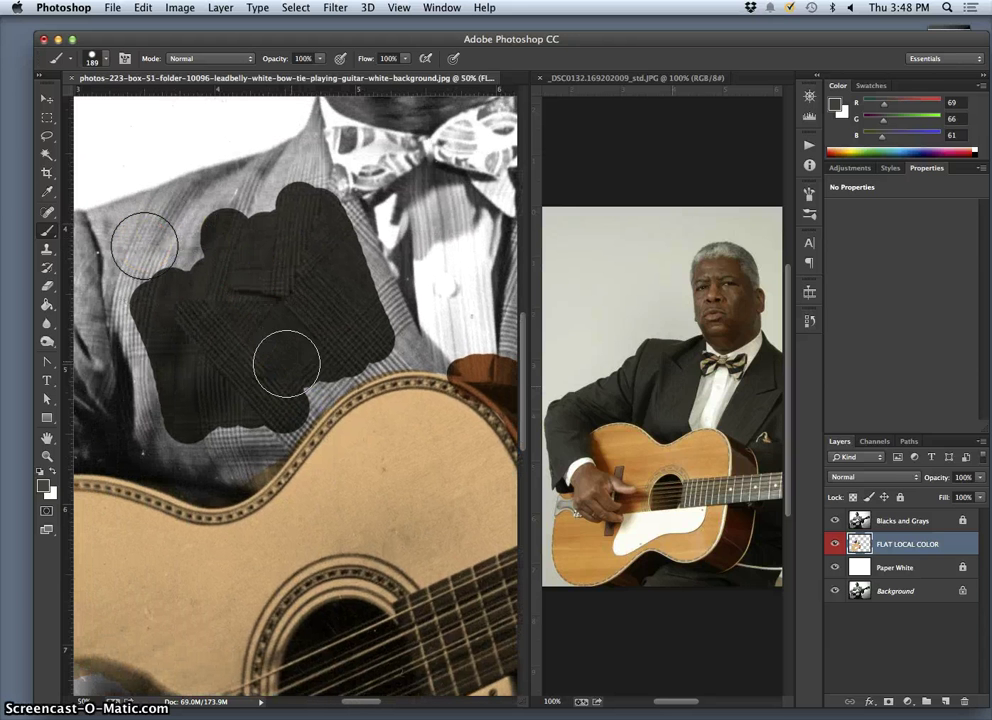
click(43, 486)
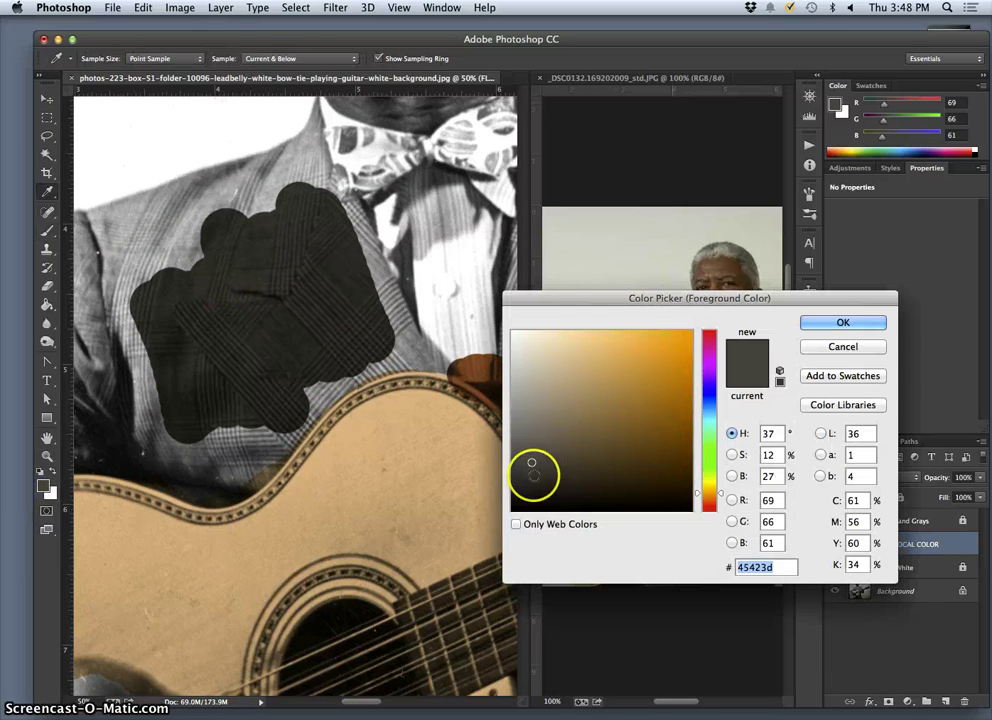
Set the foreground colour to muted teal 657a7a in the Color Picker.
drag(695, 470, 709, 424)
mouse_move(533, 458)
mouse_down()
mouse_move(538, 416)
mouse_move(547, 436)
mouse_move(548, 424)
mouse_up()
click(824, 323)
Brush teal over the grey chest patch, extending it up to the collar and lapel.
key(b)
click(250, 193)
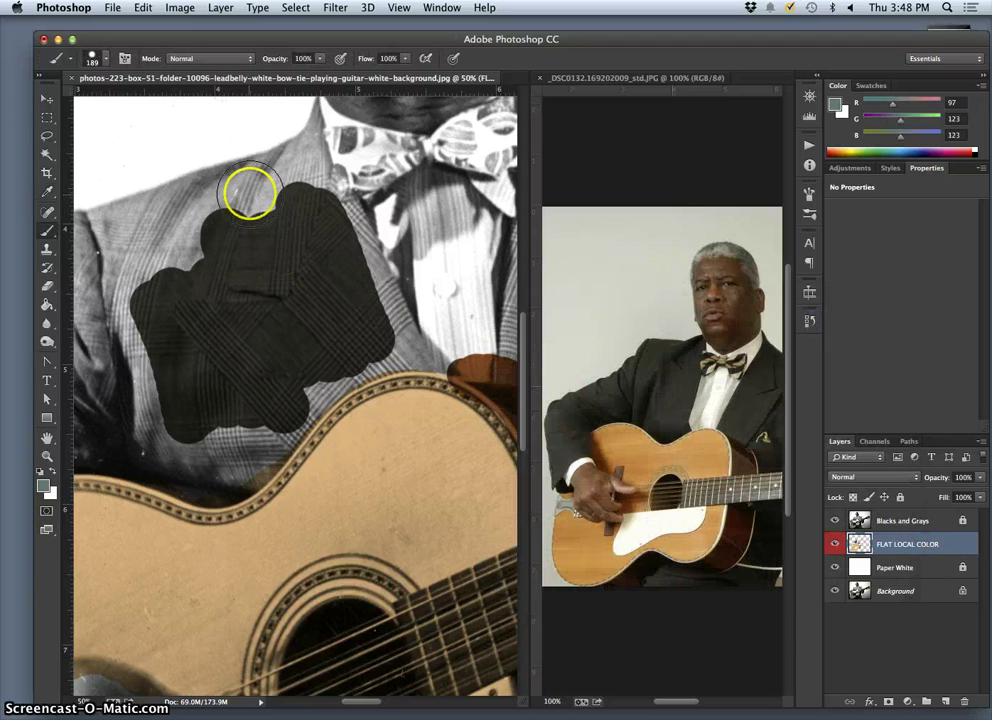
mouse_move(230, 240)
mouse_down()
mouse_move(184, 325)
mouse_move(236, 234)
mouse_move(244, 300)
mouse_move(269, 284)
mouse_move(272, 344)
mouse_move(322, 349)
mouse_move(268, 424)
mouse_move(322, 371)
mouse_move(231, 359)
mouse_move(175, 296)
mouse_move(164, 328)
mouse_move(149, 315)
mouse_move(181, 309)
mouse_move(244, 257)
mouse_move(263, 264)
mouse_move(284, 229)
mouse_move(307, 273)
mouse_move(330, 276)
mouse_move(321, 207)
mouse_move(375, 323)
mouse_move(322, 312)
mouse_move(378, 350)
mouse_up()
key(super+minus)
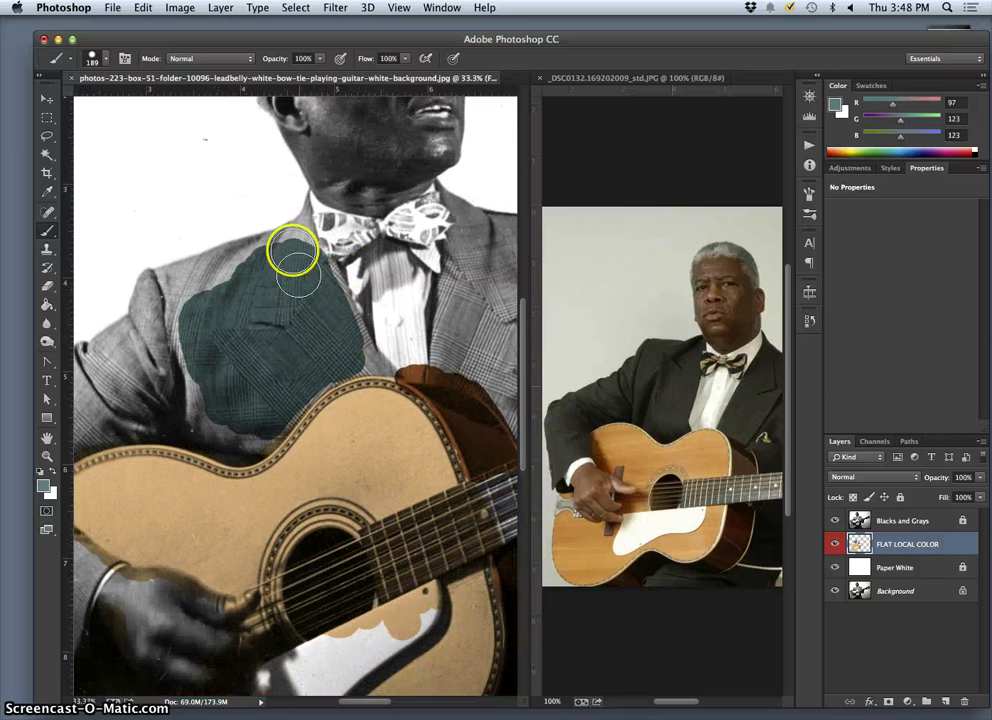
drag(294, 228, 333, 277)
mouse_move(373, 356)
mouse_down()
mouse_move(398, 370)
mouse_move(376, 361)
mouse_move(345, 369)
mouse_move(277, 421)
mouse_move(275, 435)
mouse_move(312, 390)
mouse_up()
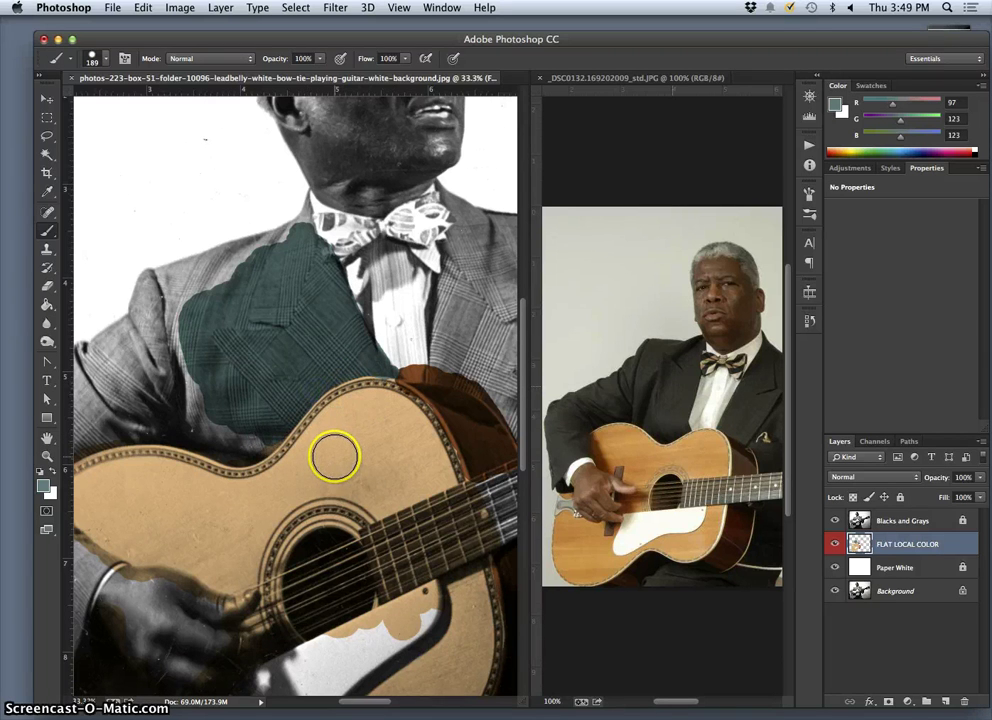
Re-enable the flat colour layer, zoom out, and show Blacks and Grays over the tan and teal shapes.
alt+click(835, 544)
alt+click(835, 544)
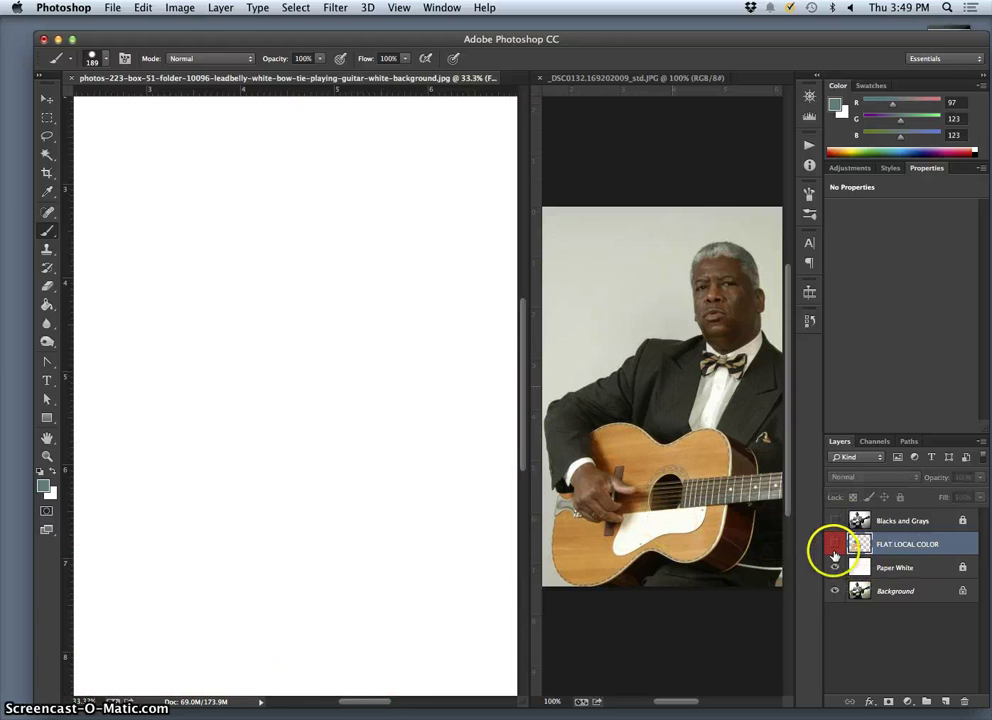
key(super+minus)
key(super+minus)
key(super+minus)
key(super+minus)
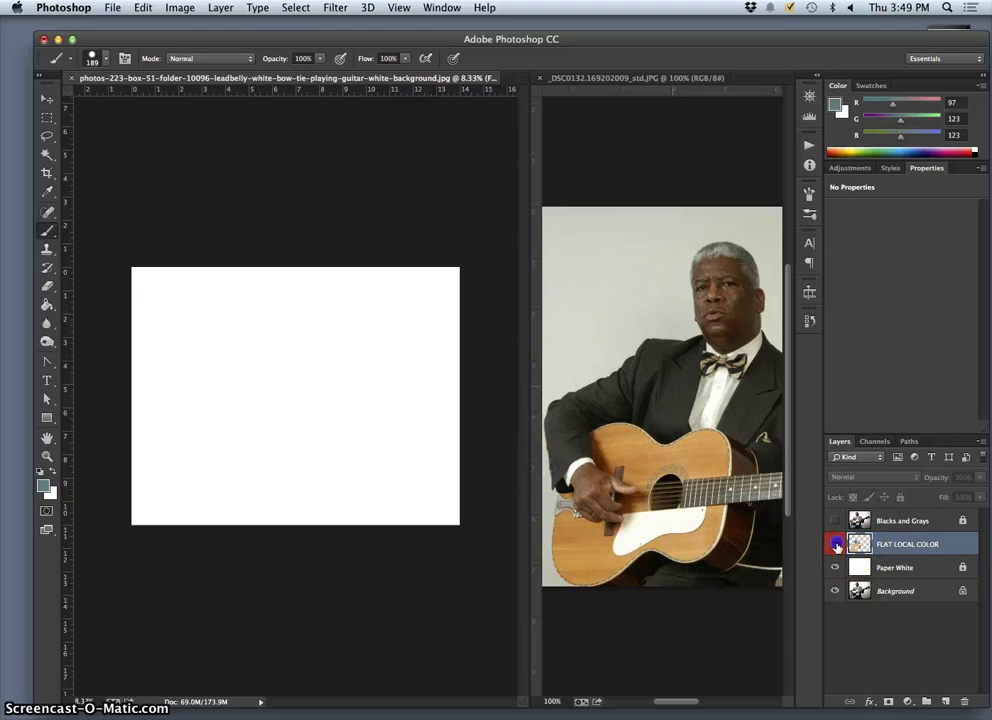
click(836, 545)
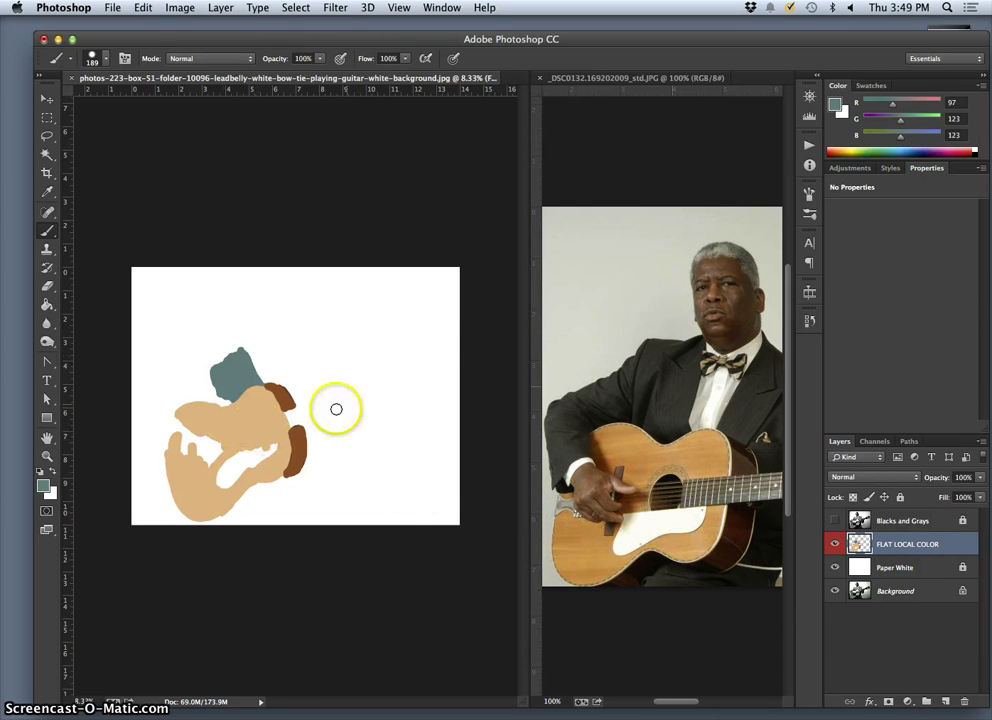
click(835, 520)
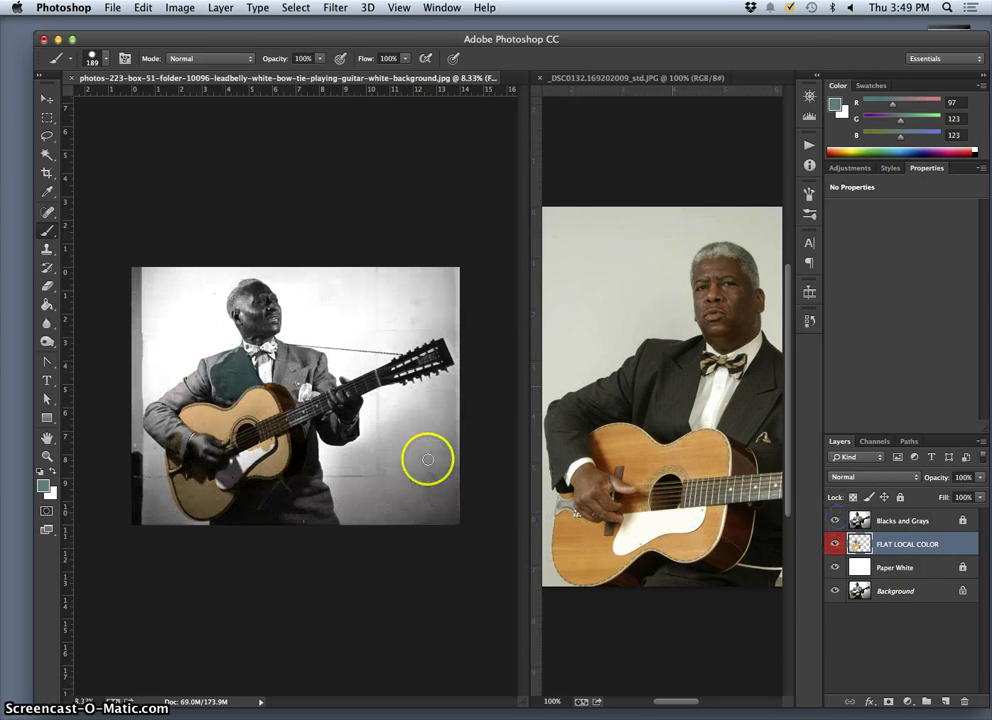
Paint the jacket's left sleeve and shoulder teal-green on FLAT LOCAL COLOR.
click(222, 357)
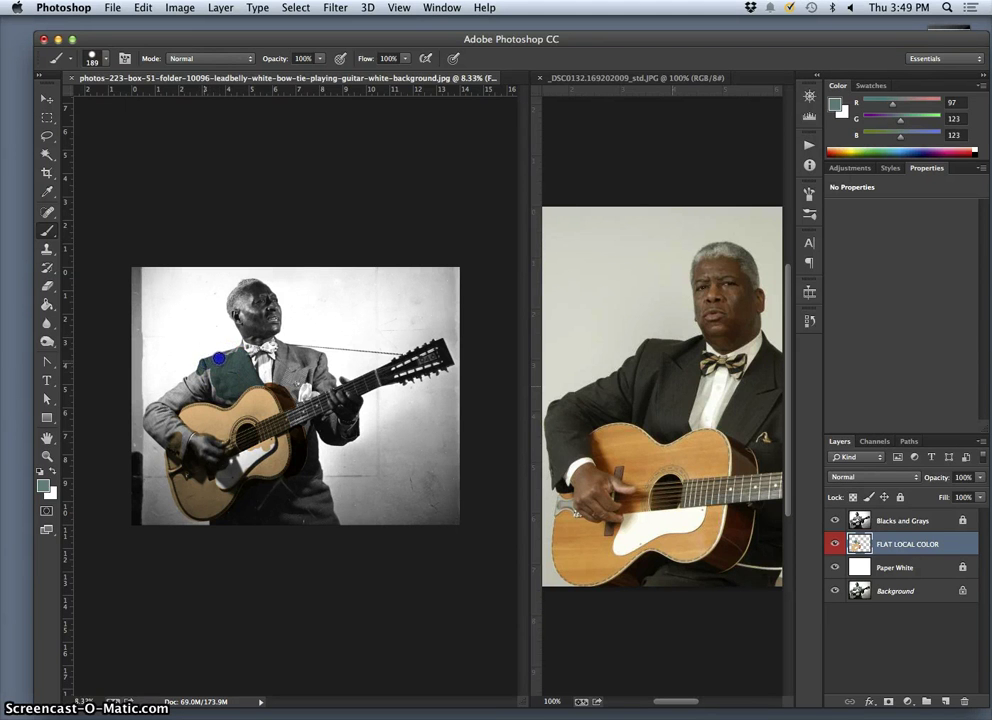
mouse_move(240, 339)
mouse_down()
mouse_move(219, 415)
mouse_move(231, 384)
mouse_up()
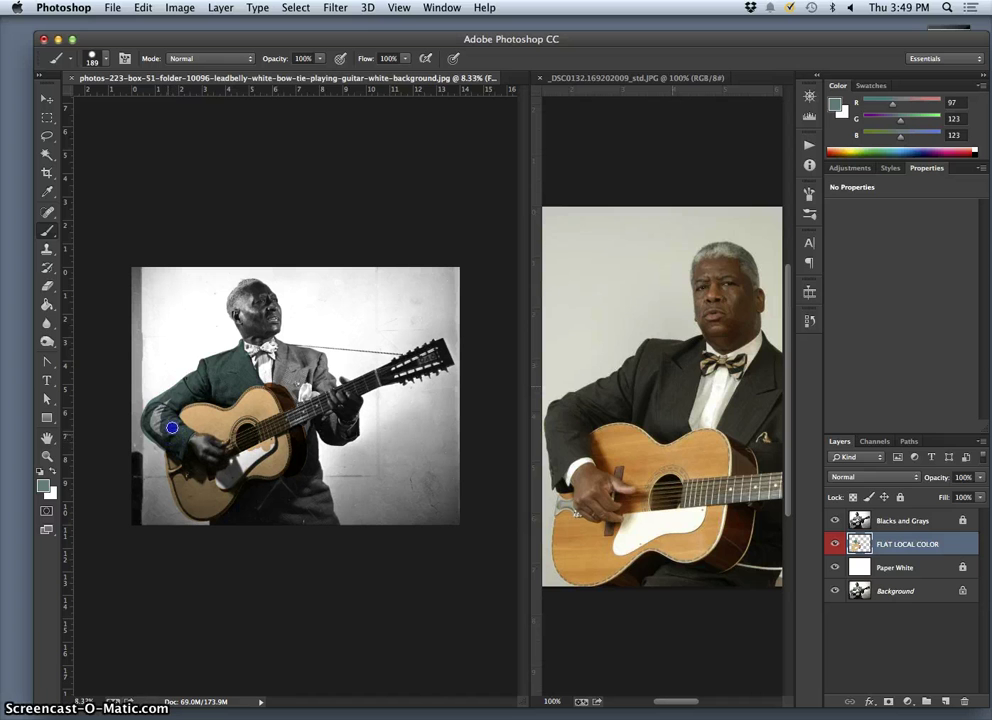
drag(222, 368, 281, 345)
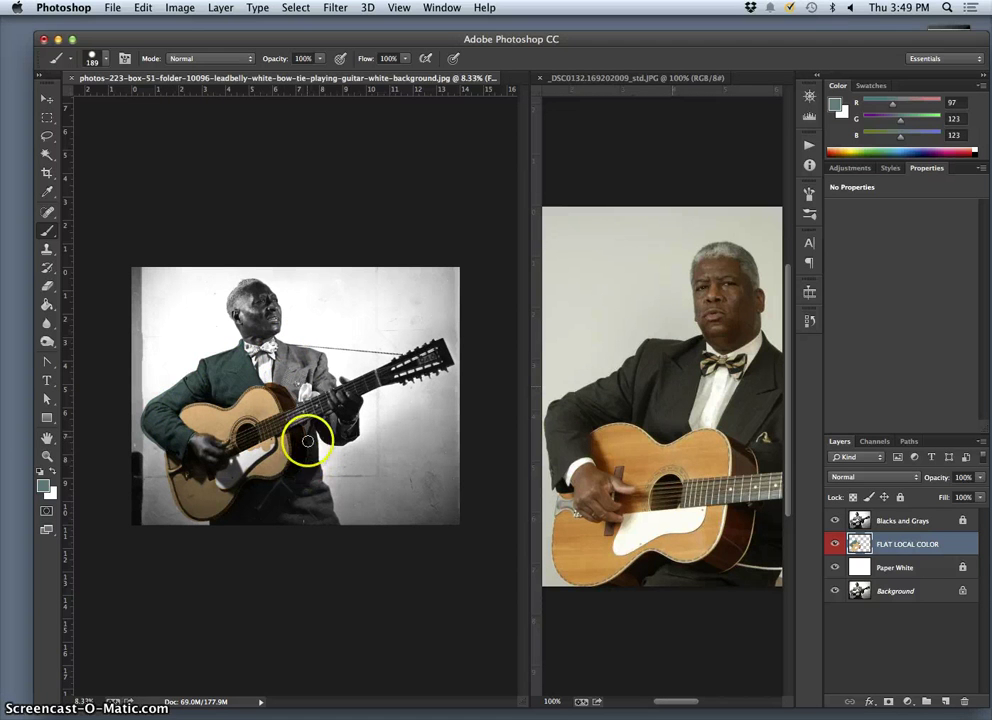
Zoom in, tint the lapel beside the bow tie green, and reveal the desktop.
key(super+equal)
key(super+equal)
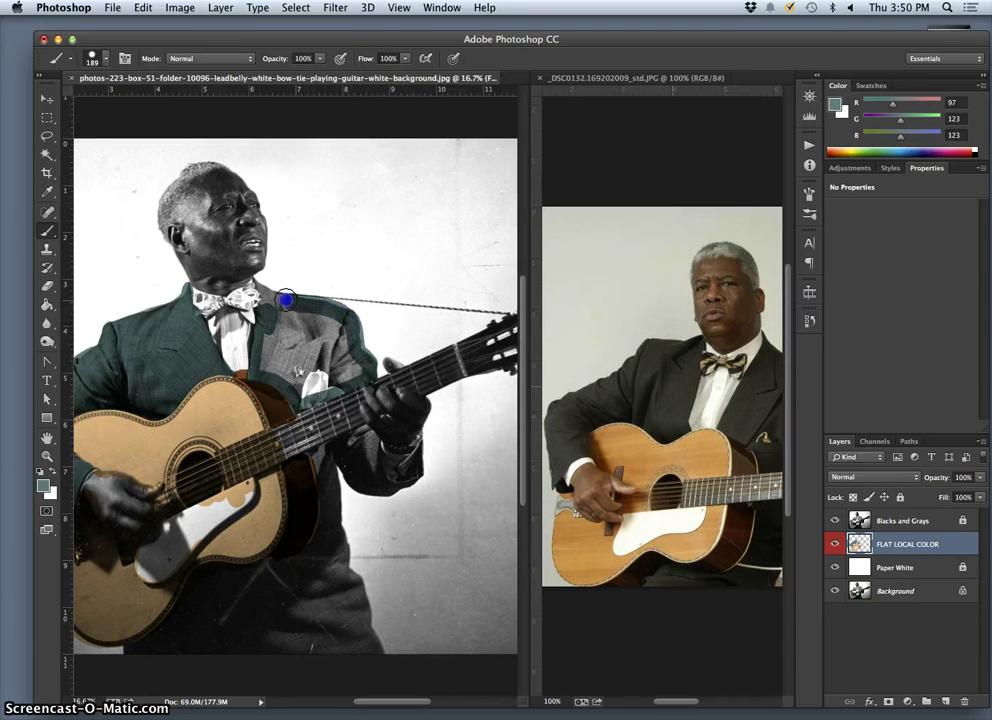
drag(262, 279, 256, 285)
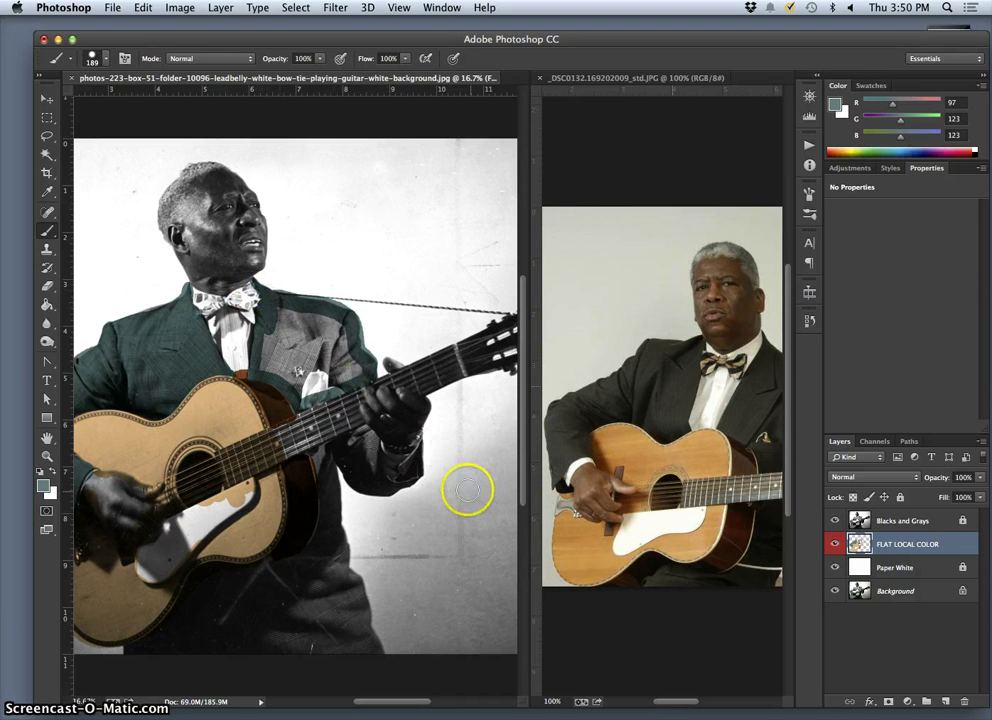
key(F11)
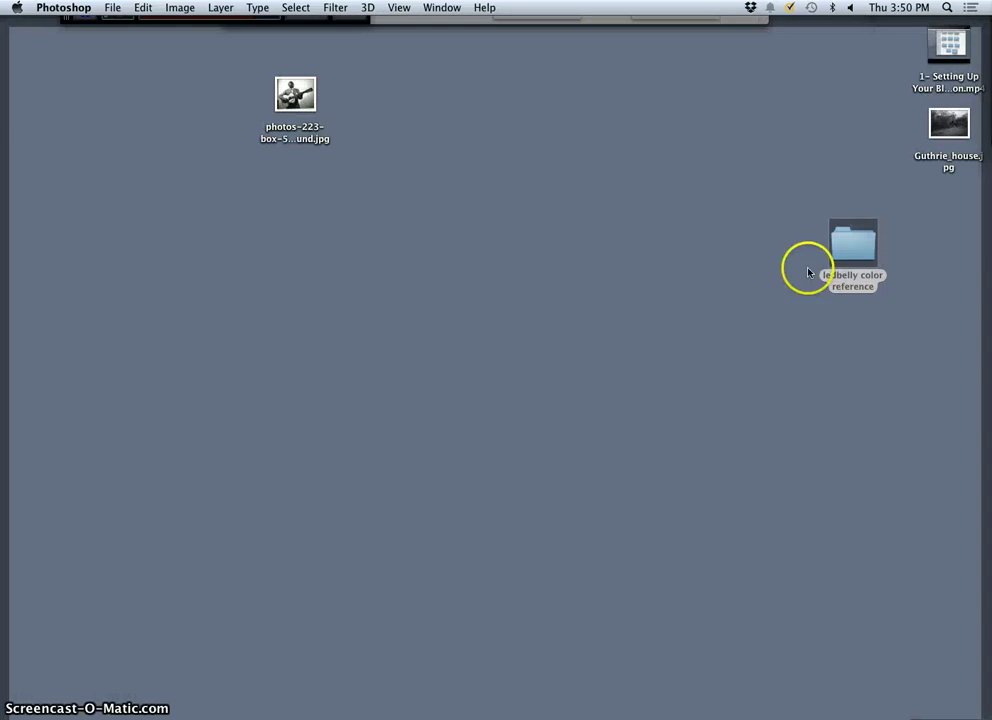
Open the ledbelly color reference folder and try opening the Cush17404 JPEG.
click(851, 255)
double_click(851, 255)
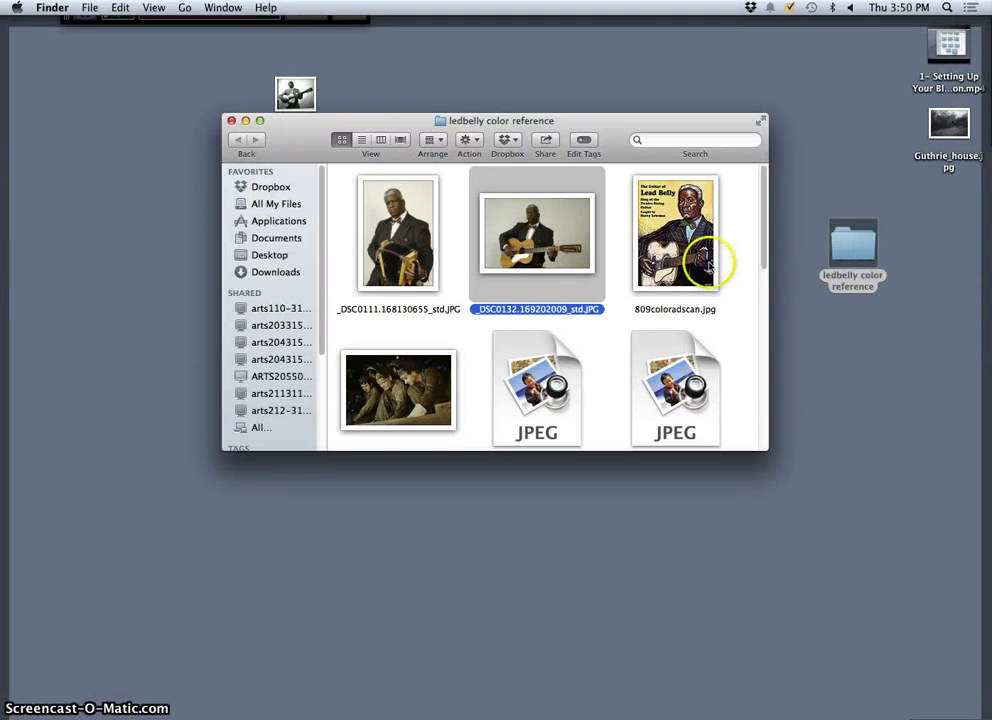
scroll(545, 290, down, 10)
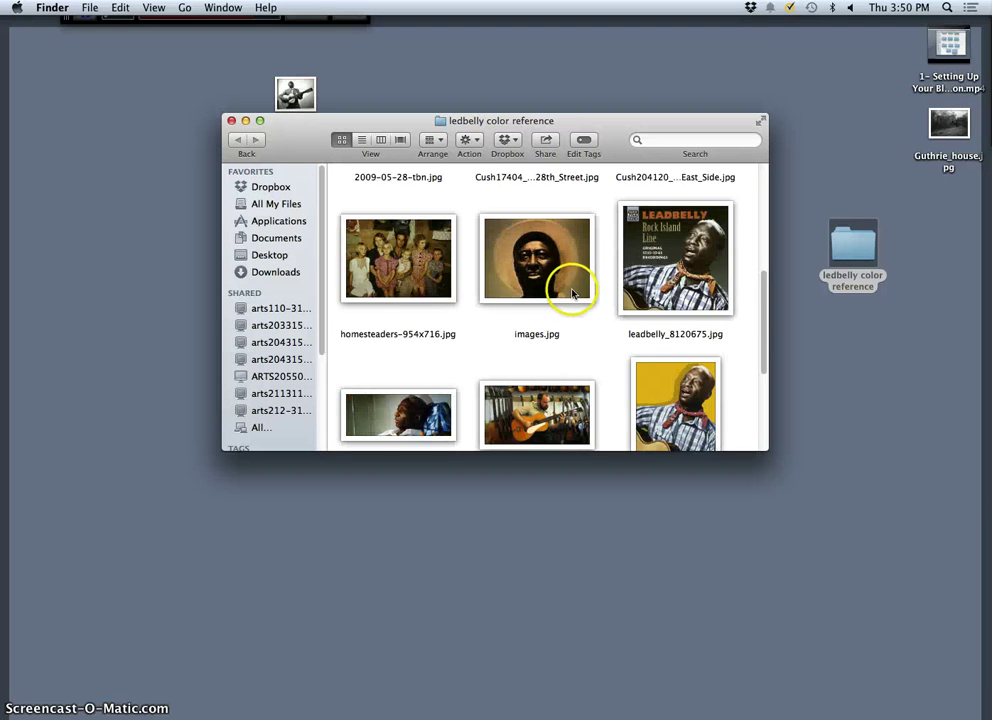
scroll(573, 292, up, 8)
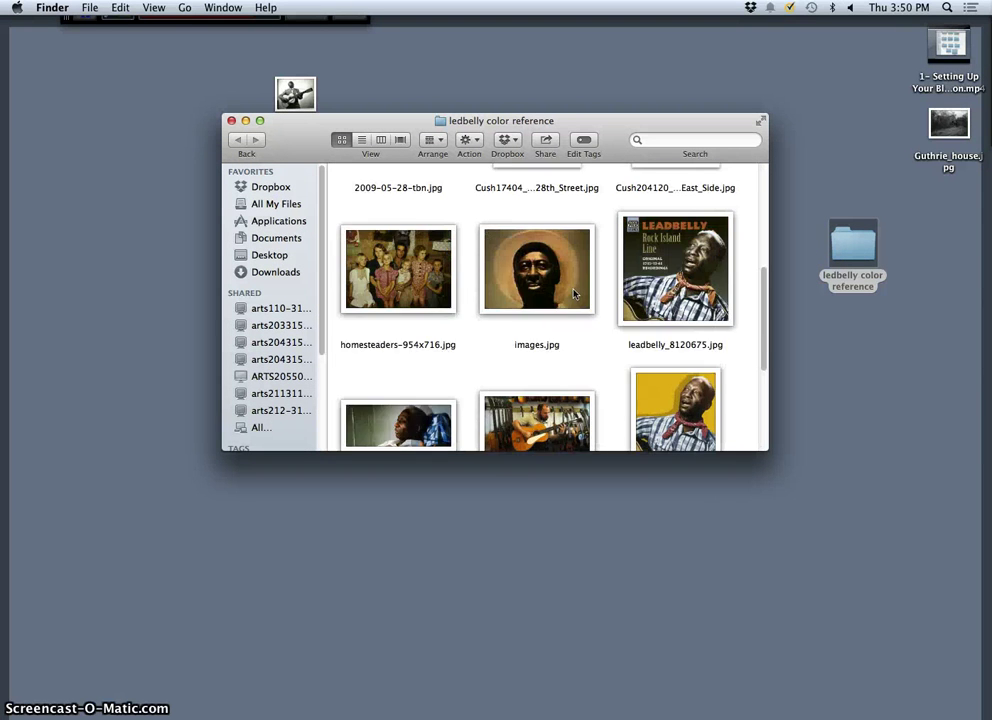
scroll(573, 292, up, 2)
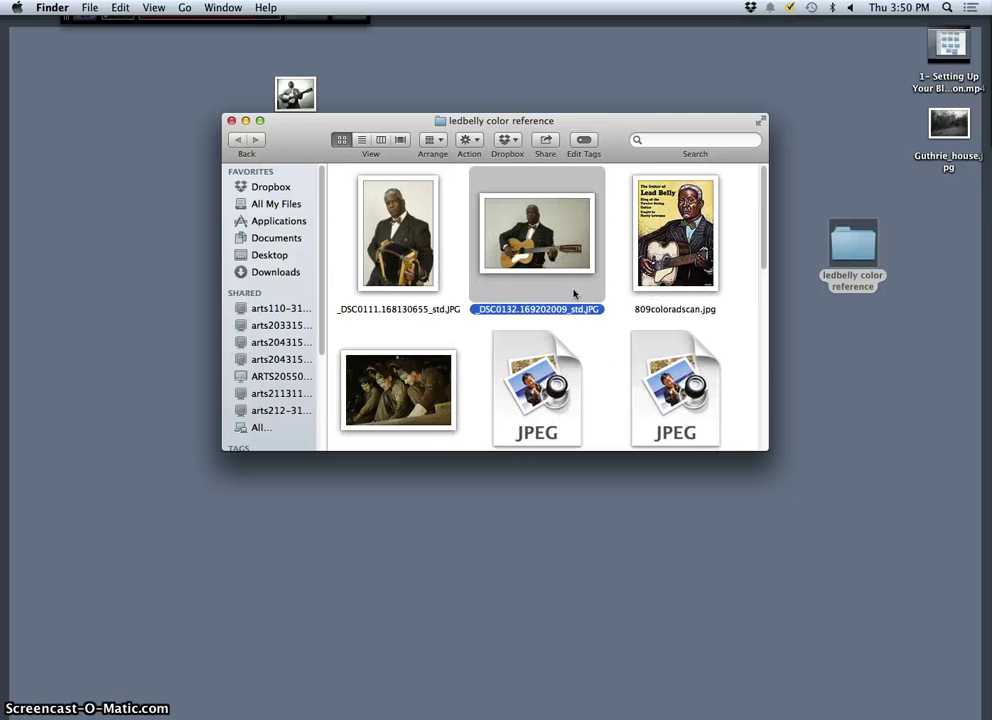
click(548, 360)
key(F11)
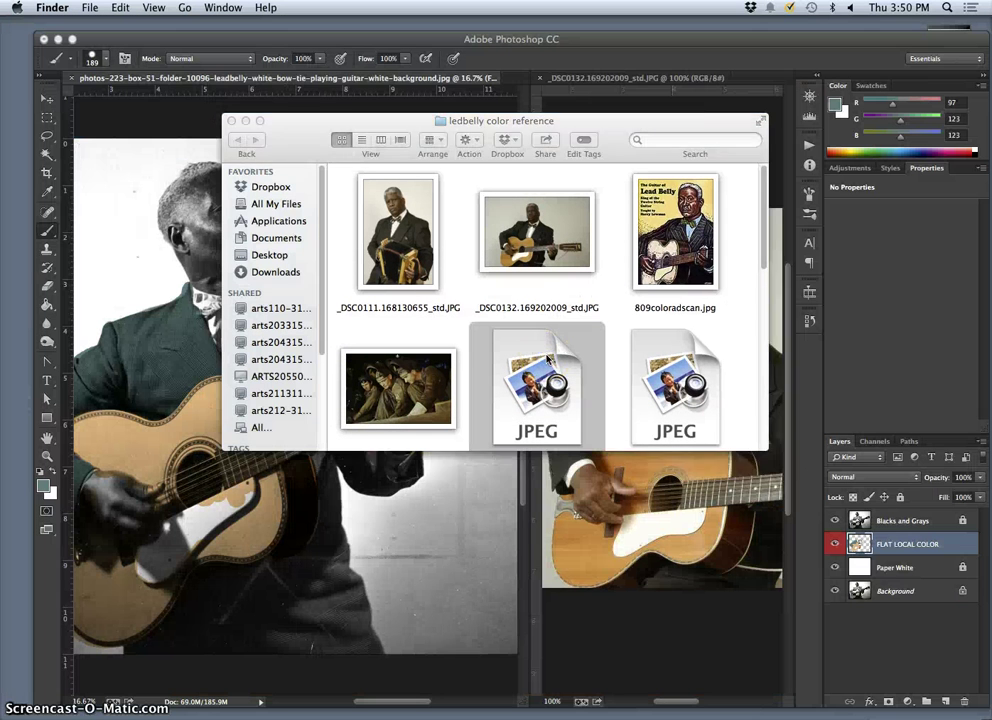
click(593, 355)
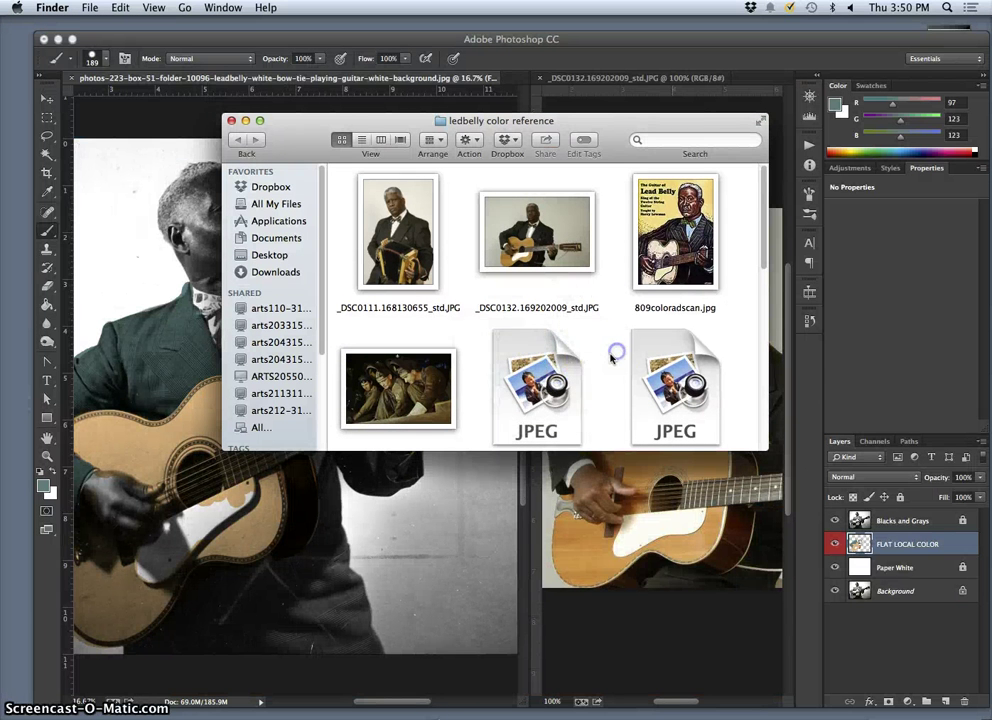
double_click(556, 408)
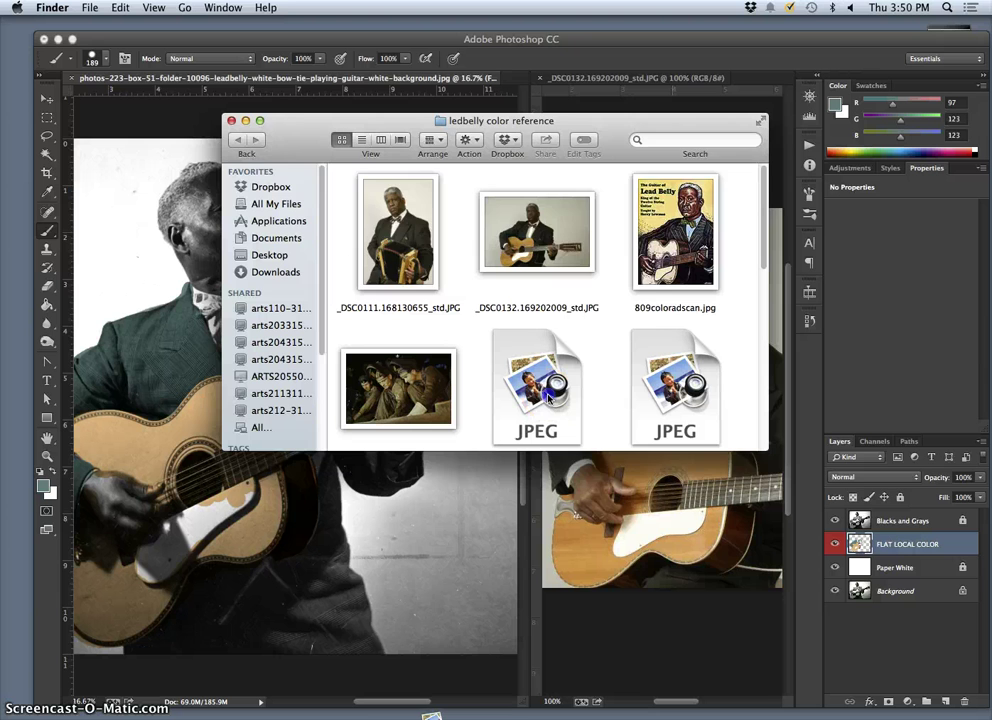
Dismiss the file error alerts and open homesteaders-954x716.jpg with Adobe Photoshop CC.
click(598, 258)
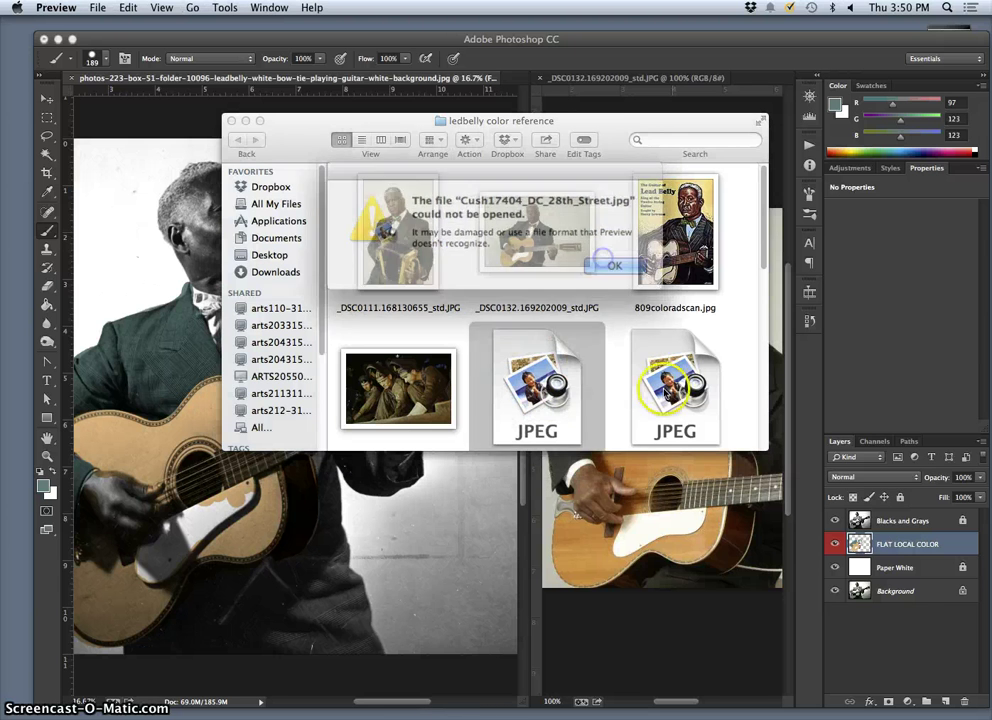
click(603, 256)
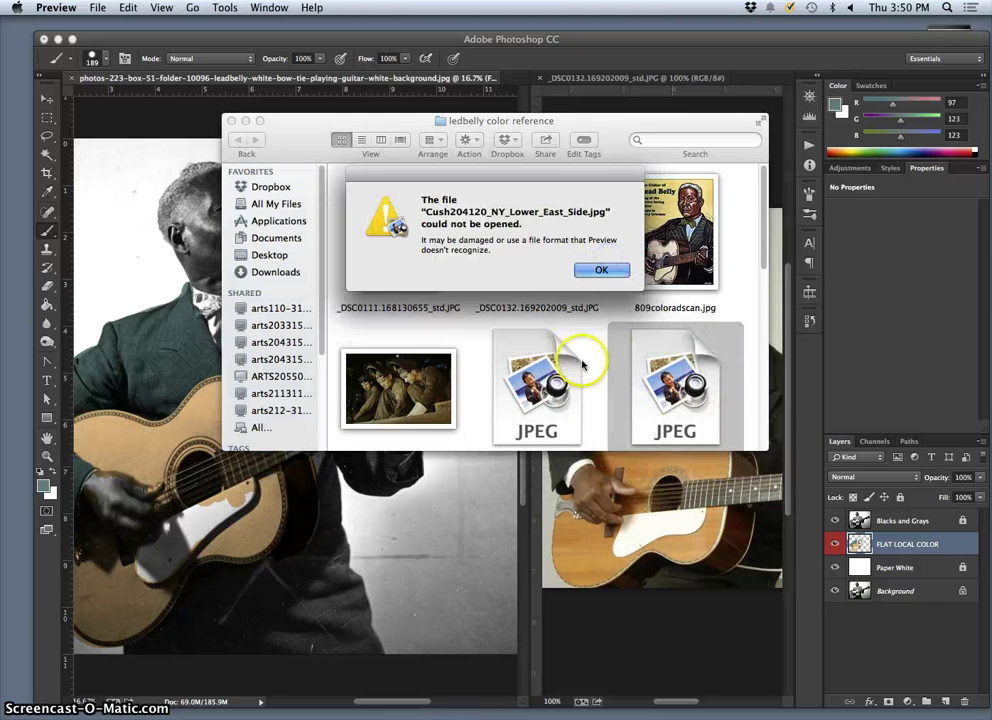
click(600, 262)
scroll(586, 358, down, 5)
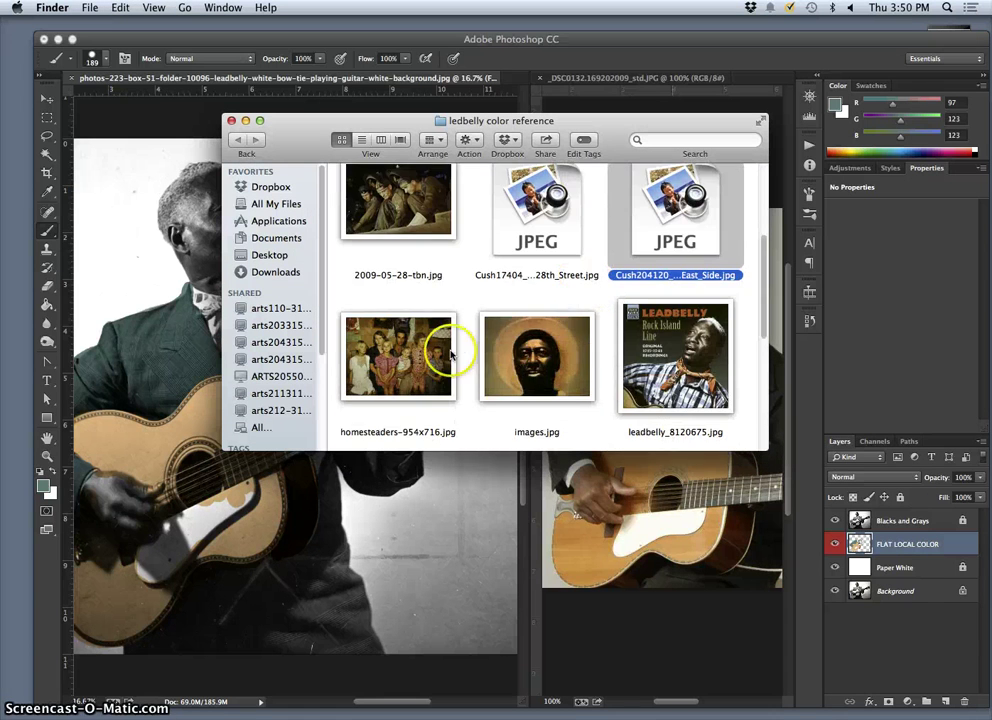
right_click(418, 346)
mouse_move(452, 368)
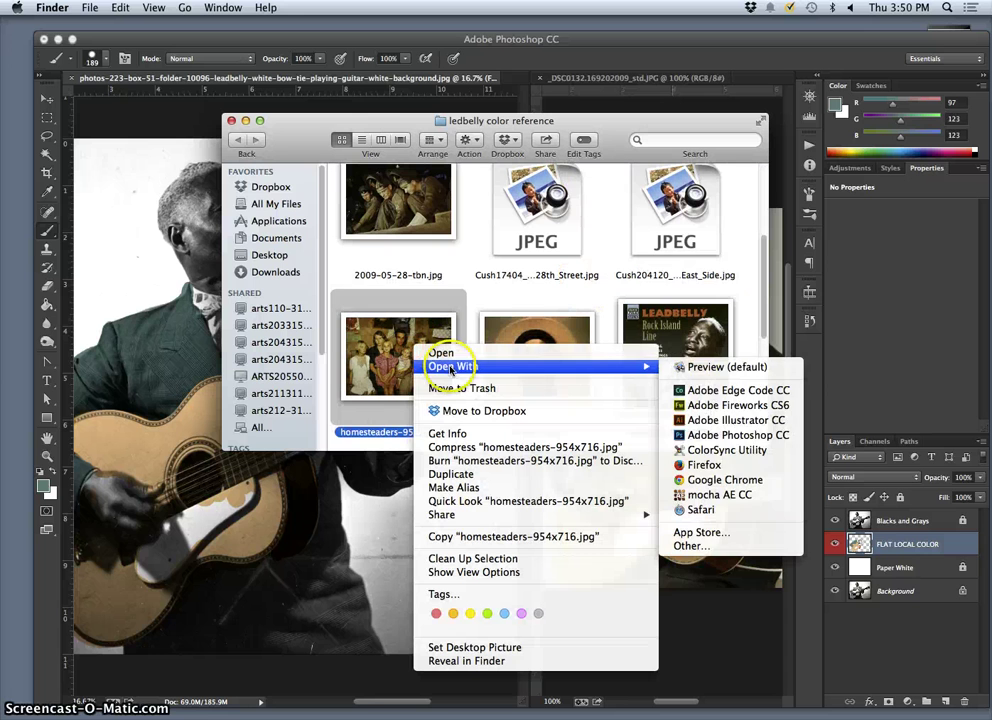
click(731, 435)
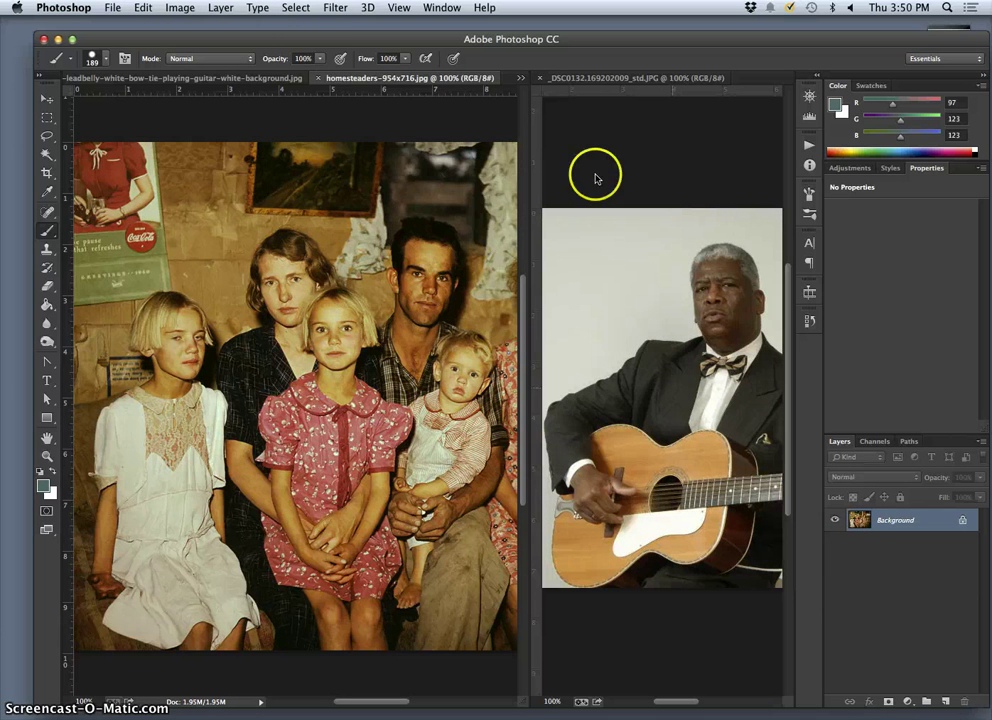
Arrange the three open images as 3-up Stacked with the Lead Belly photo active.
click(195, 78)
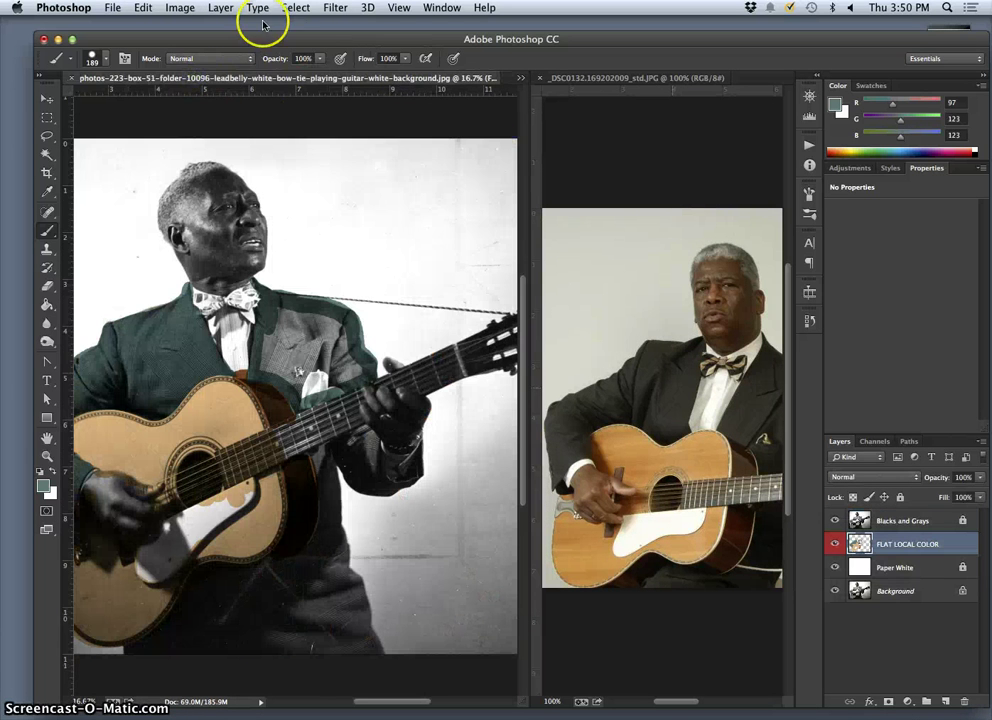
click(421, 8)
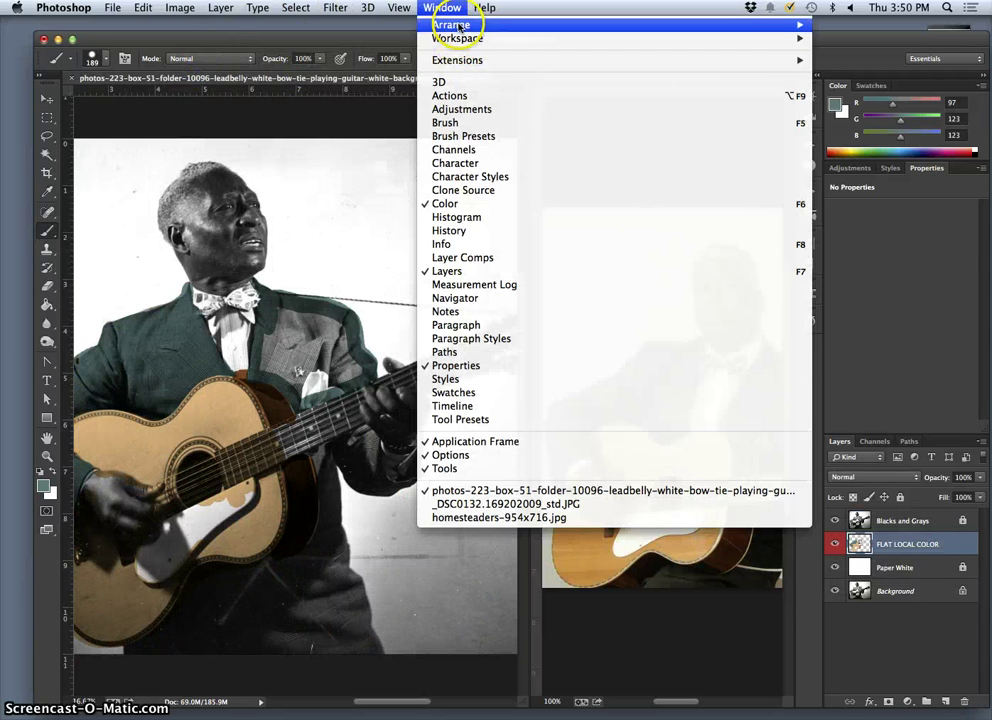
mouse_move(453, 25)
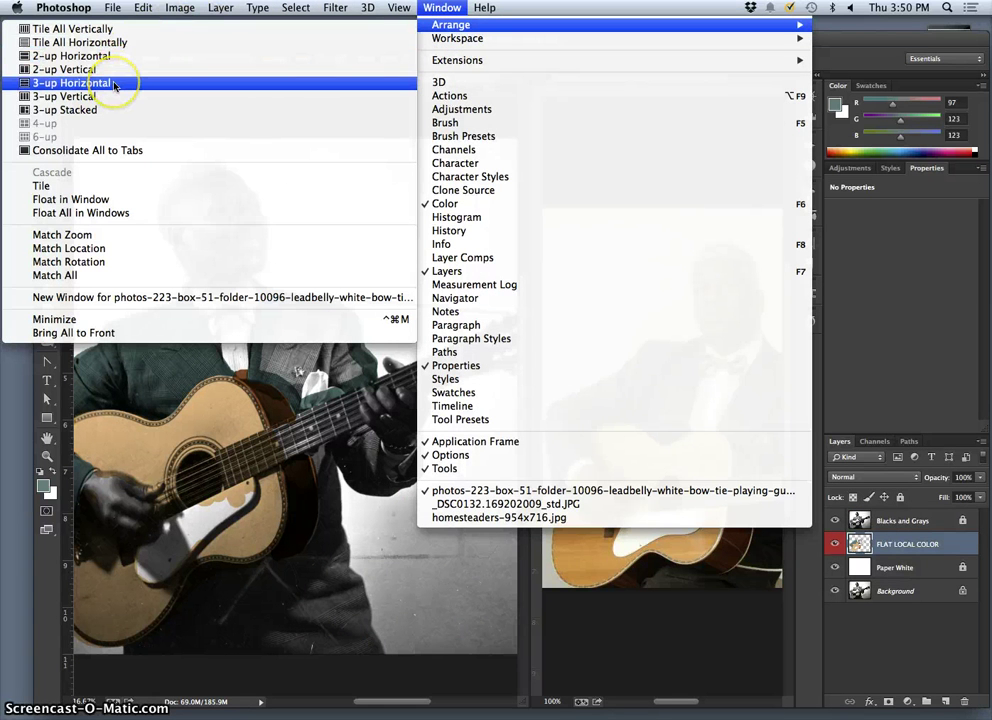
click(61, 110)
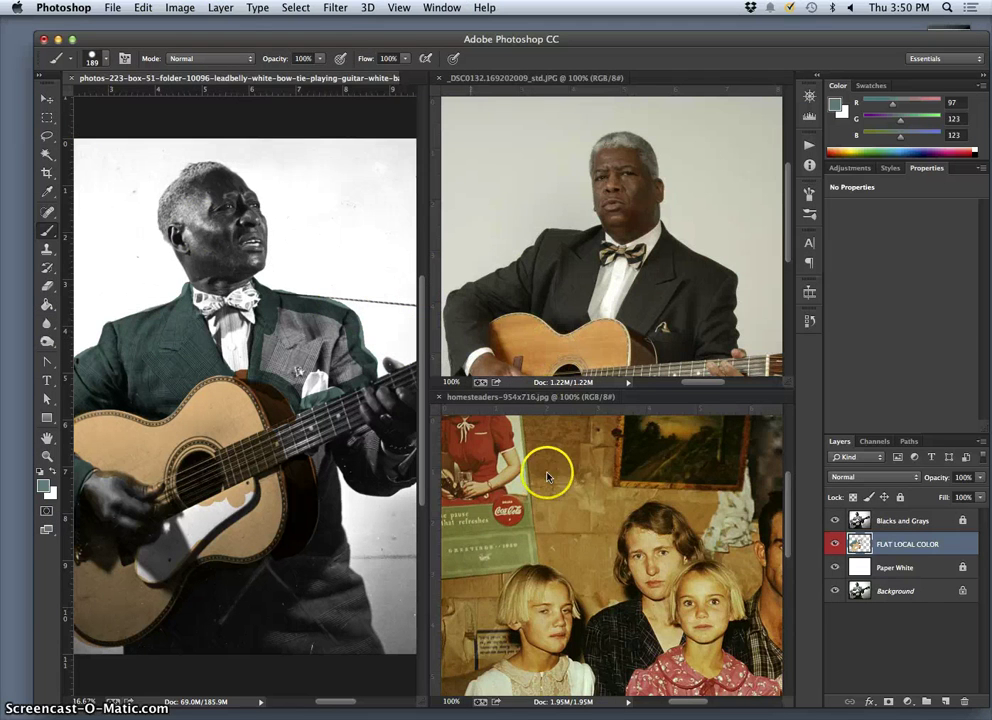
Scroll the homesteaders view and widen the Lead Belly photo's pane to the right.
scroll(587, 485, down, 10)
scroll(587, 489, up, 9)
scroll(590, 492, right, 2)
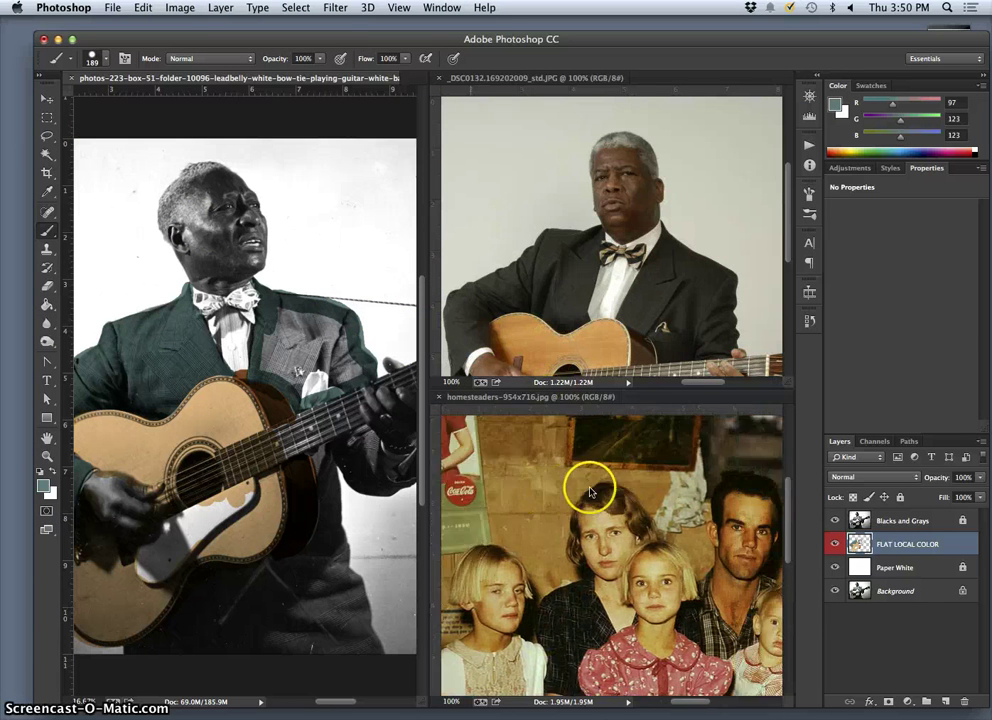
scroll(590, 492, down, 10)
scroll(590, 492, right, 5)
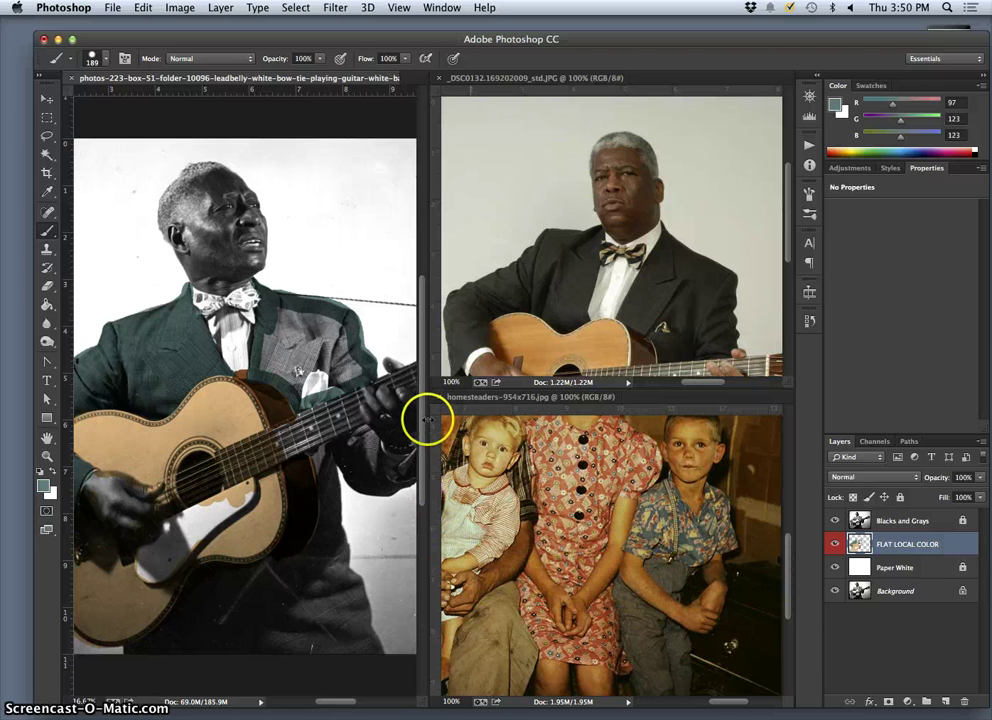
drag(427, 420, 532, 418)
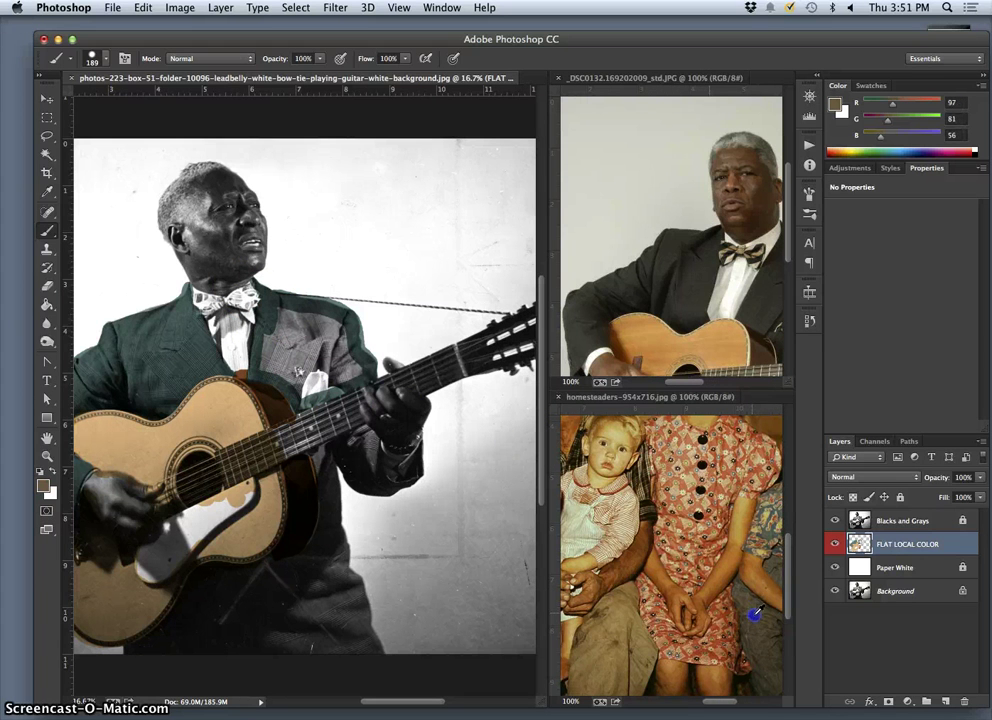
Cancel the Color Picker and sample the guitar's tan (208/166/128) as the foreground colour.
alt+click(766, 540)
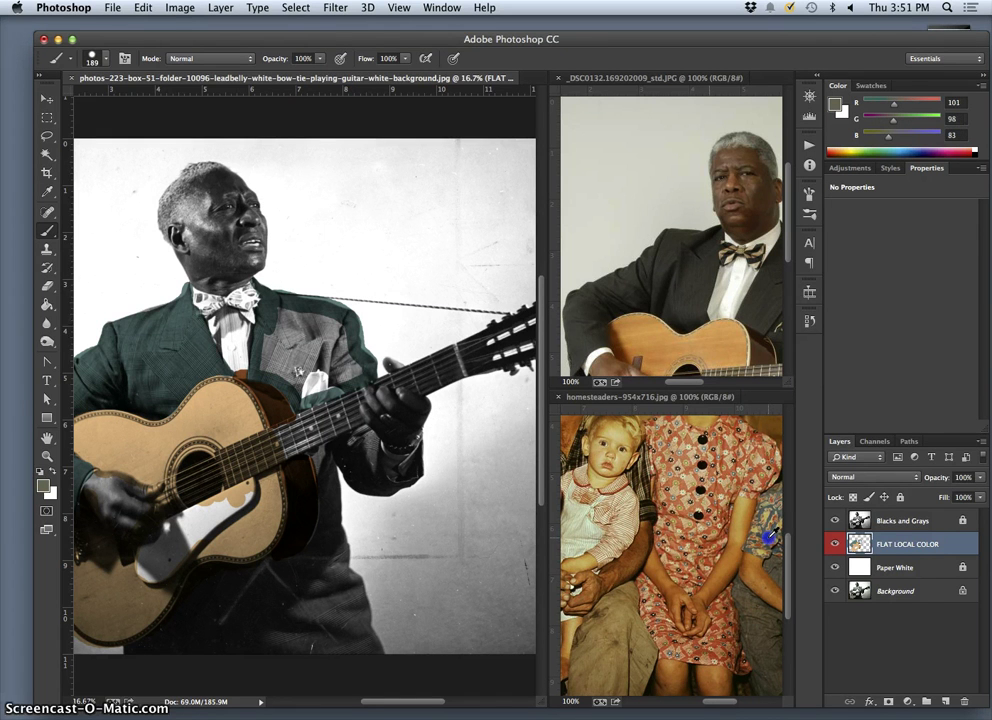
click(43, 487)
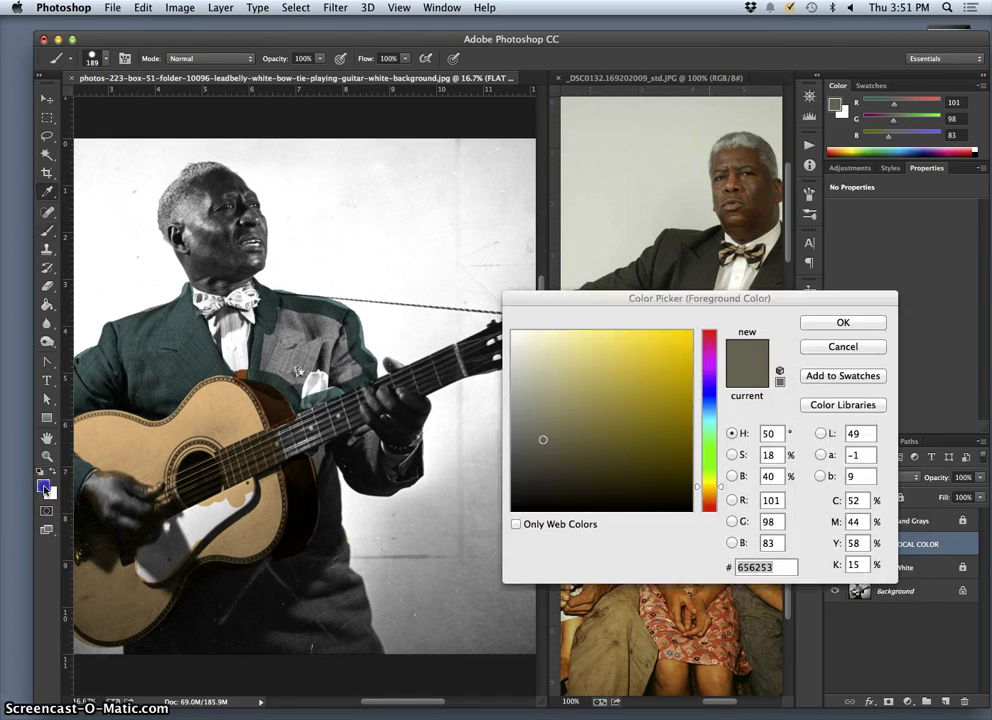
mouse_move(579, 446)
mouse_down()
mouse_move(543, 424)
mouse_move(549, 407)
mouse_up()
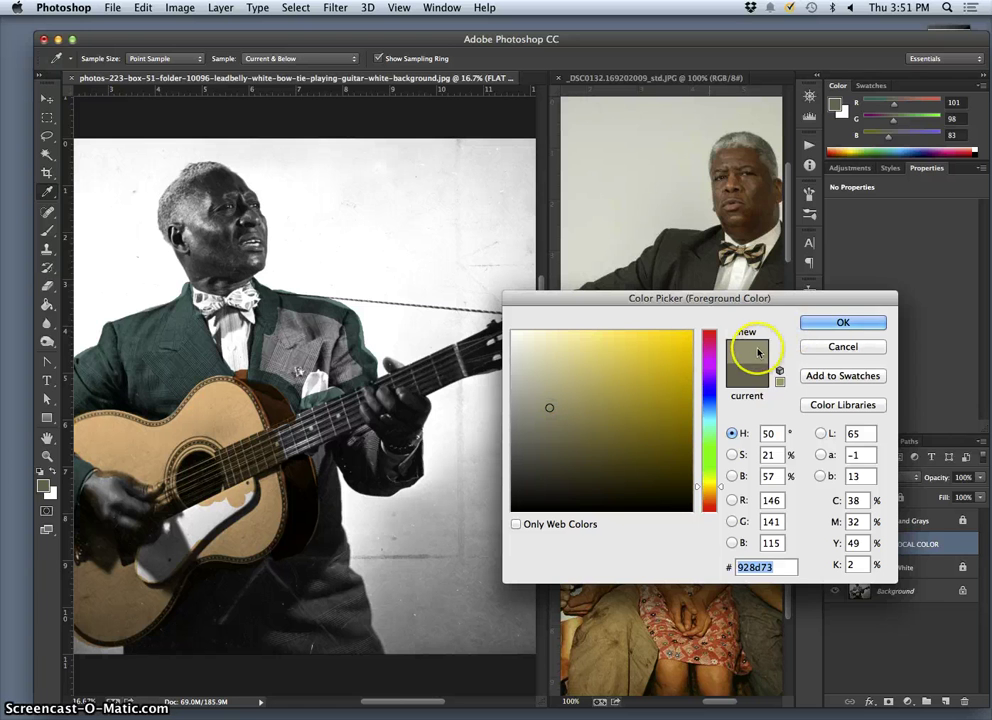
key(alt)
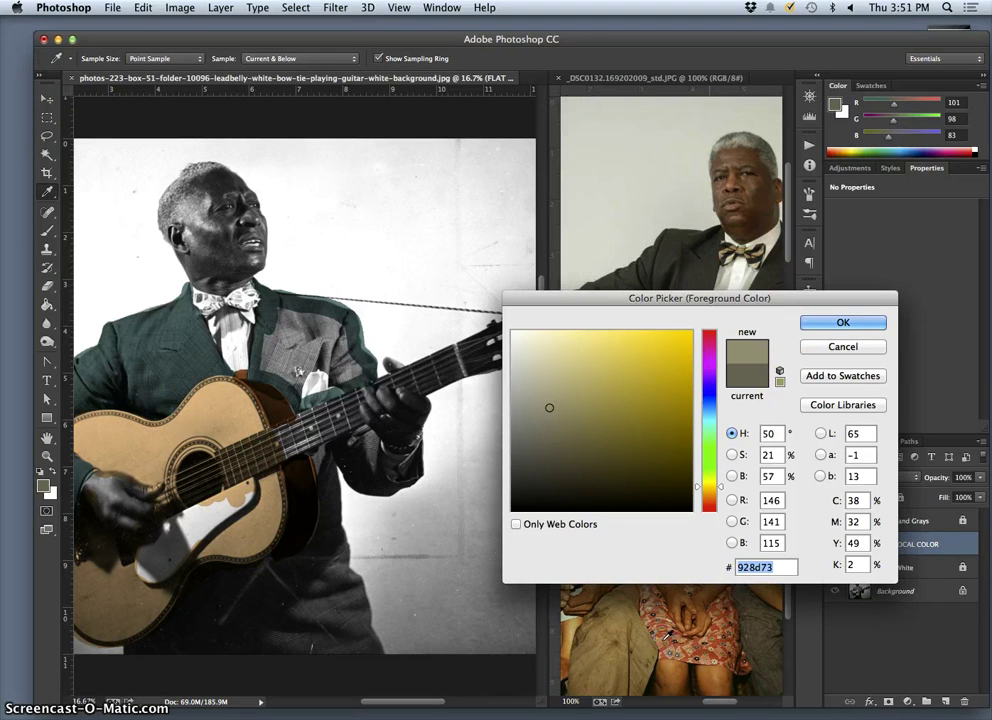
click(842, 346)
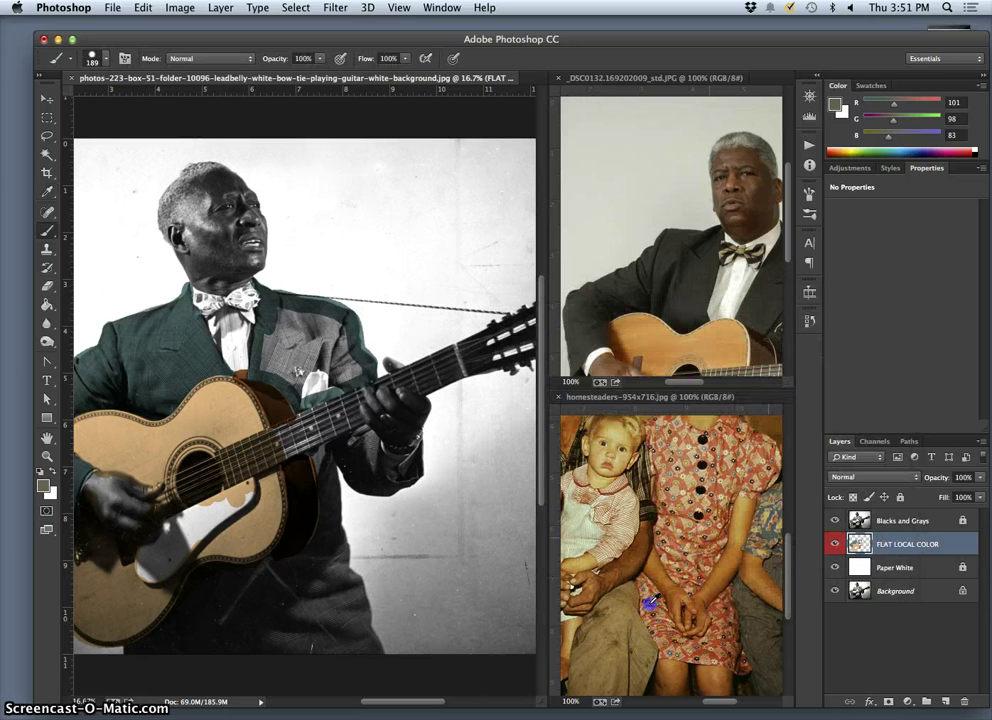
alt+click(650, 604)
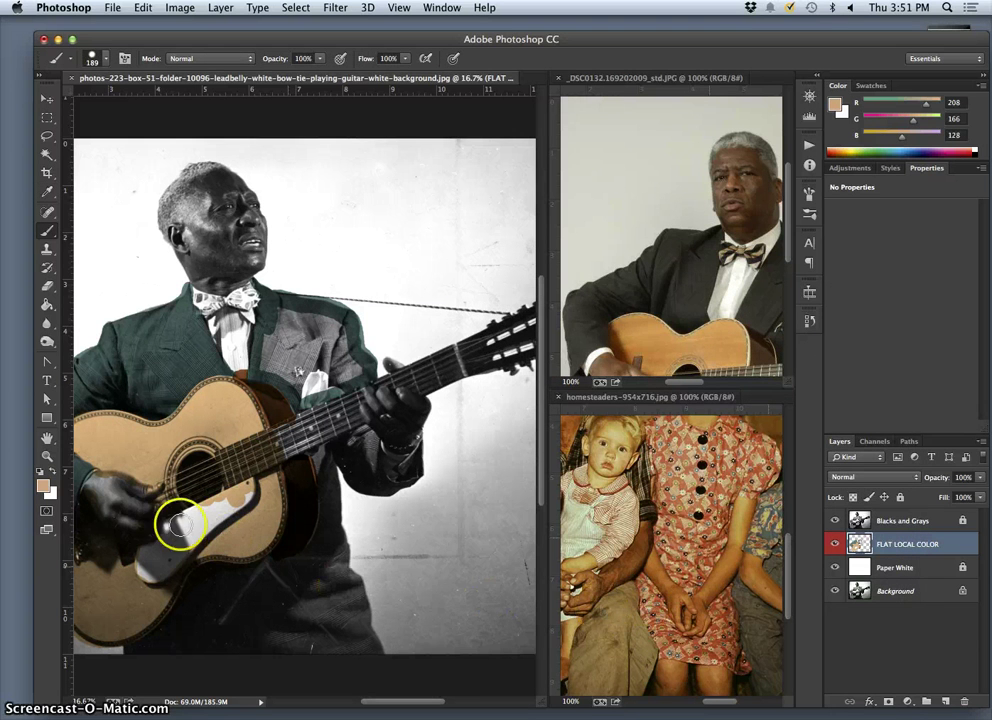
Confirm tan d0a680 in the Color Picker and brush it over the pocket handkerchief.
click(42, 486)
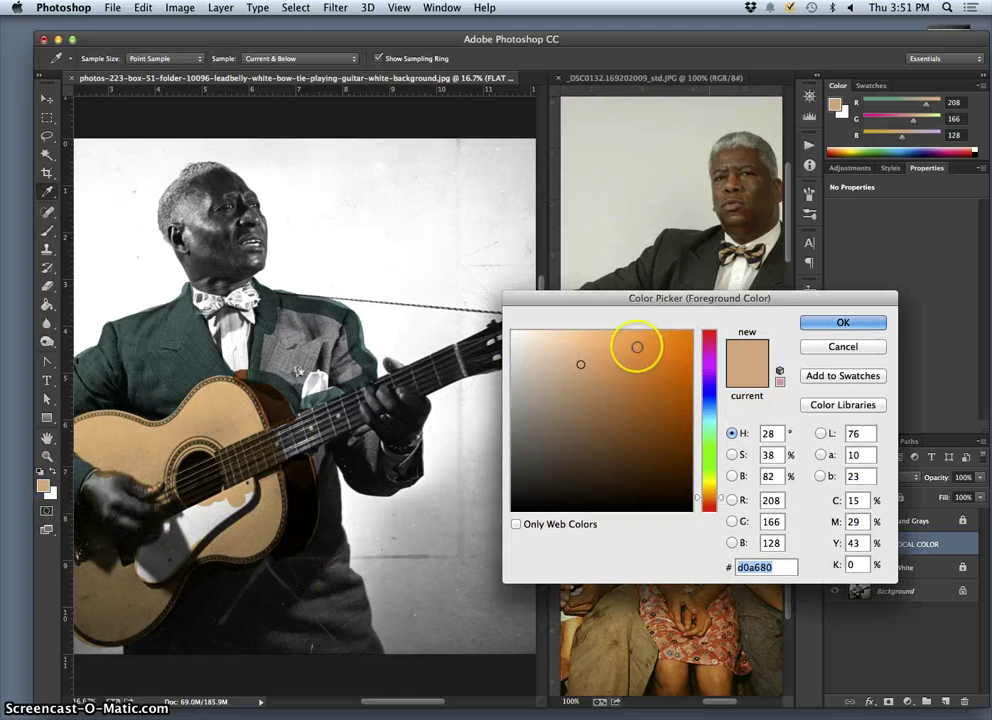
click(841, 323)
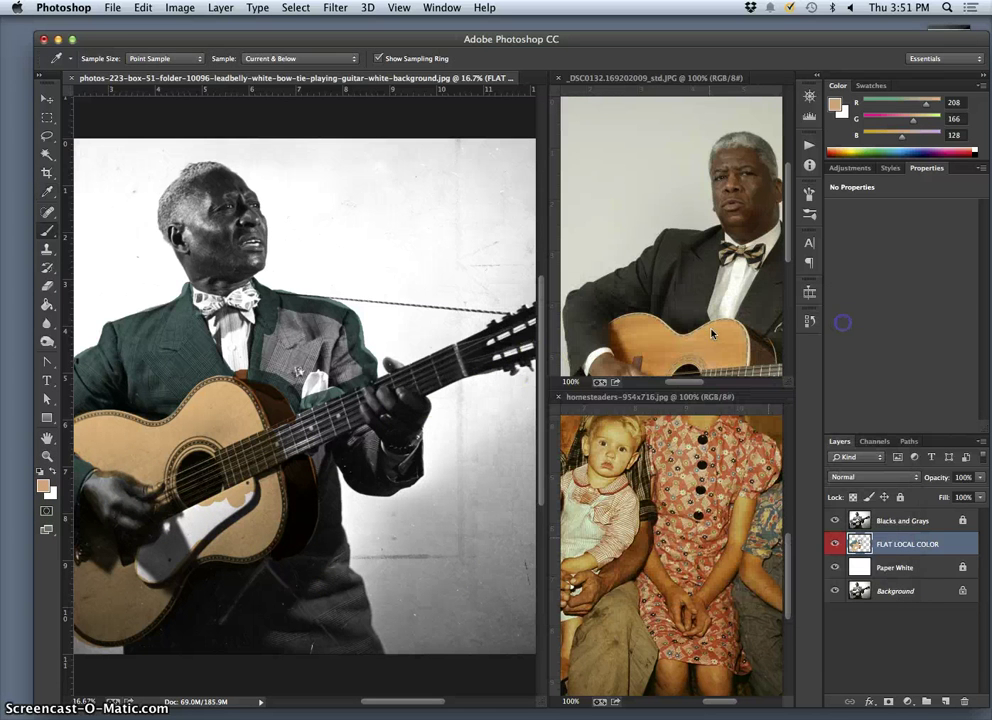
key(b)
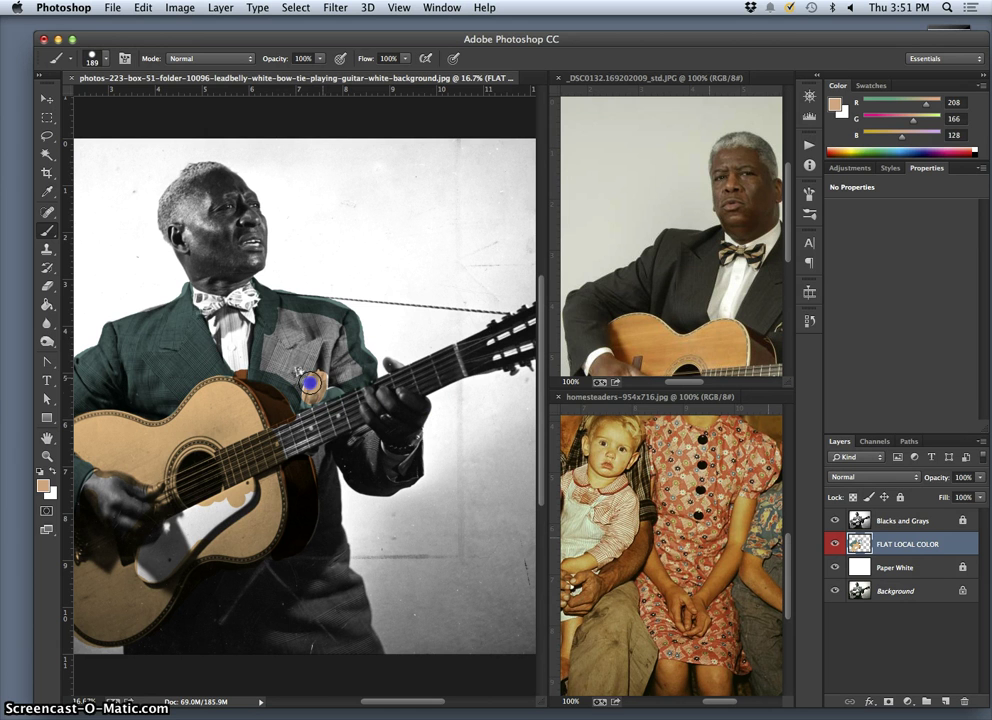
drag(310, 382, 330, 390)
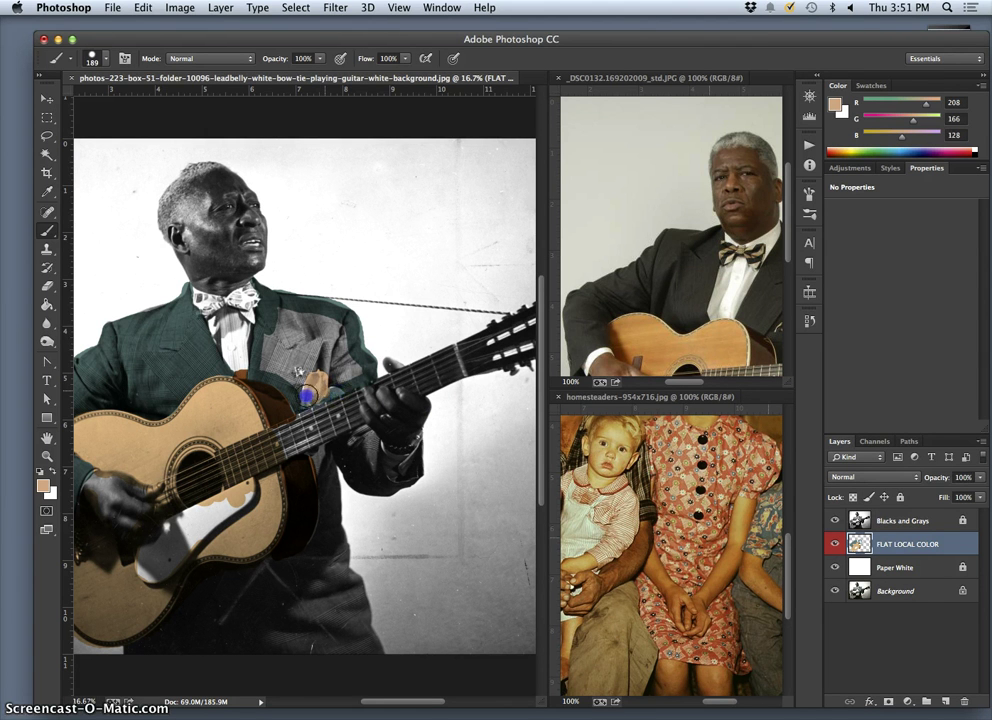
drag(307, 397, 315, 386)
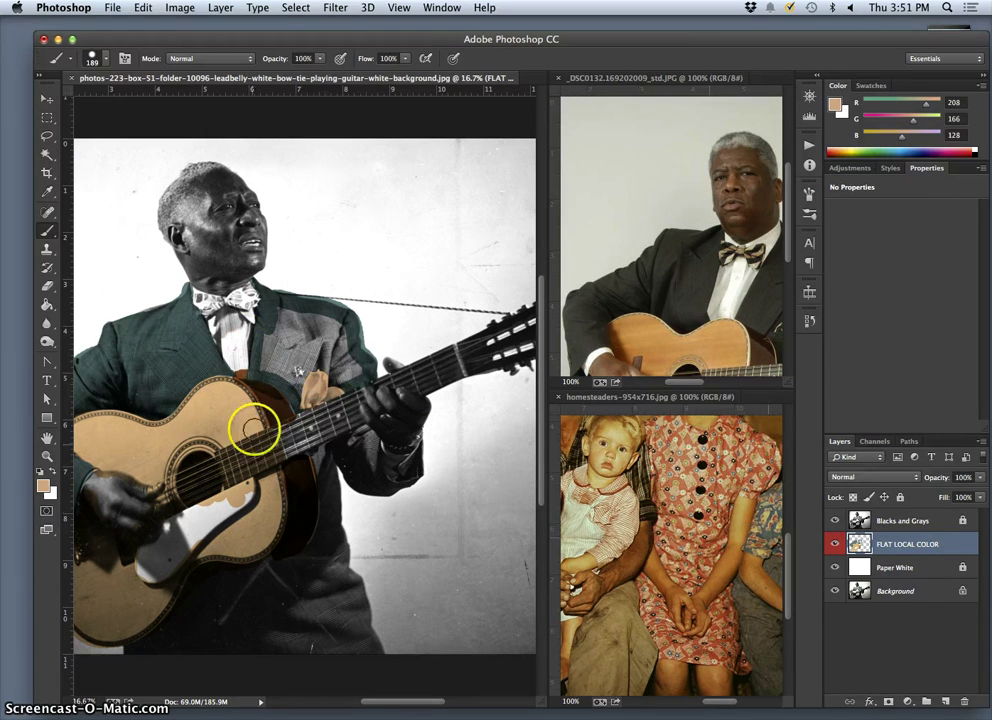
click(348, 418)
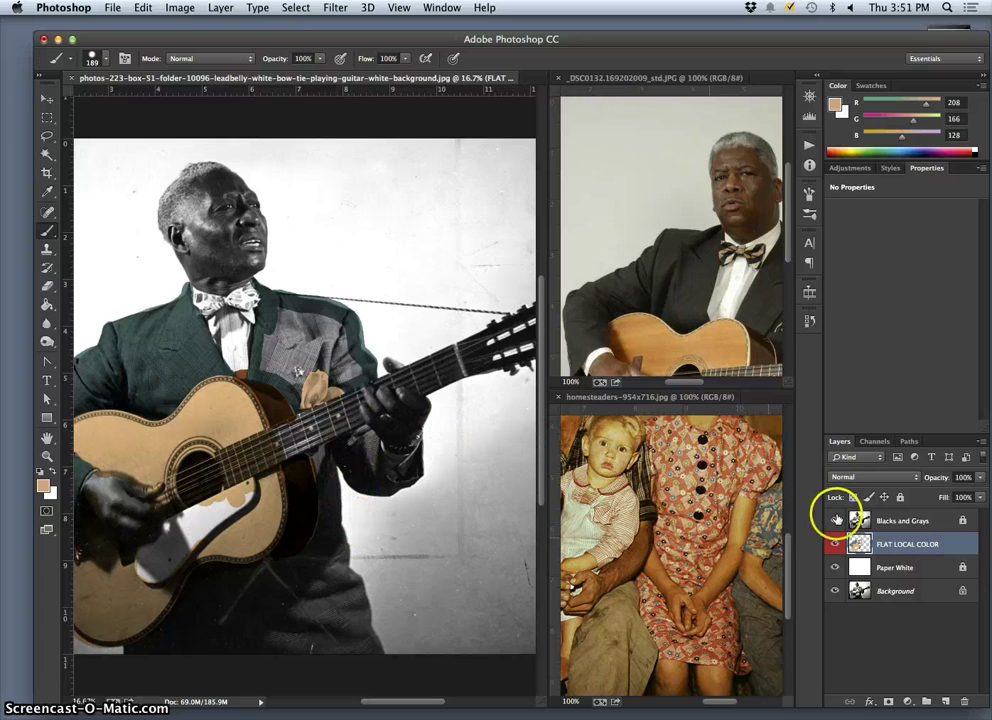
Hide Blacks and Grays, sample the teal, and fill the jacket's white gap, fixing strokes with undo/redo.
click(835, 520)
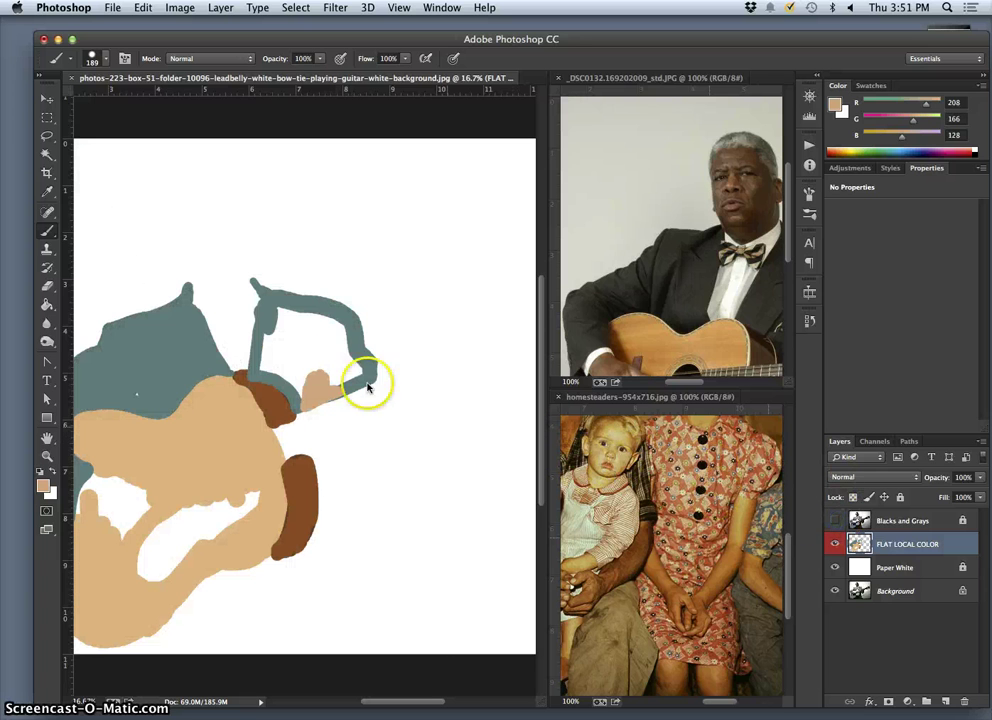
alt+click(195, 354)
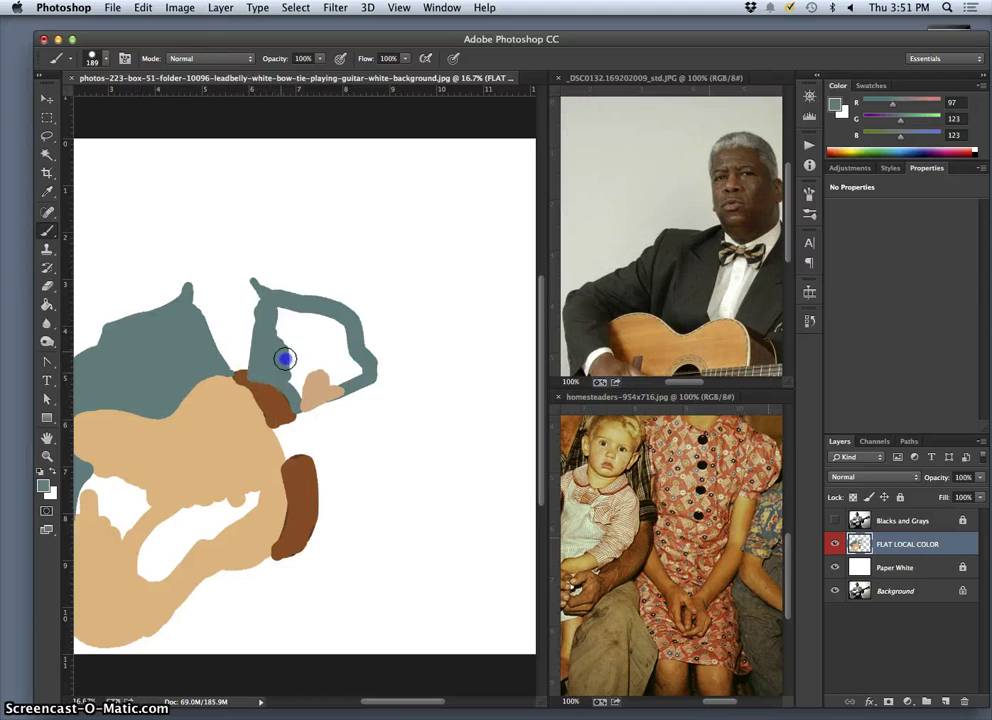
mouse_move(291, 363)
mouse_down()
mouse_move(297, 352)
mouse_move(281, 314)
mouse_move(318, 323)
mouse_move(347, 352)
mouse_move(336, 349)
mouse_up()
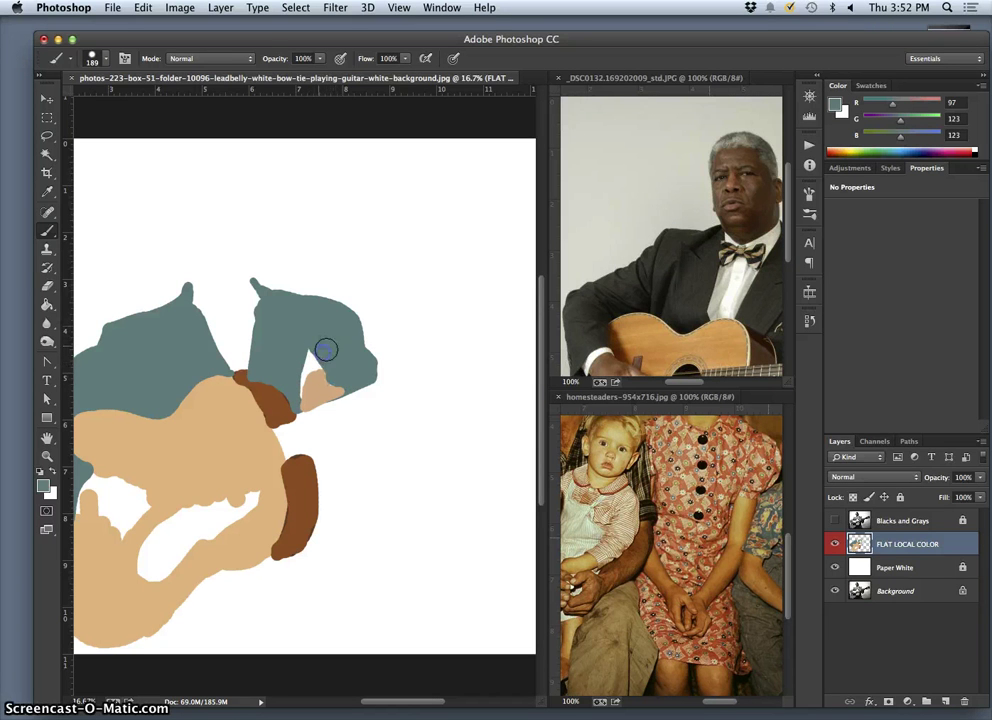
key(ctrl+z)
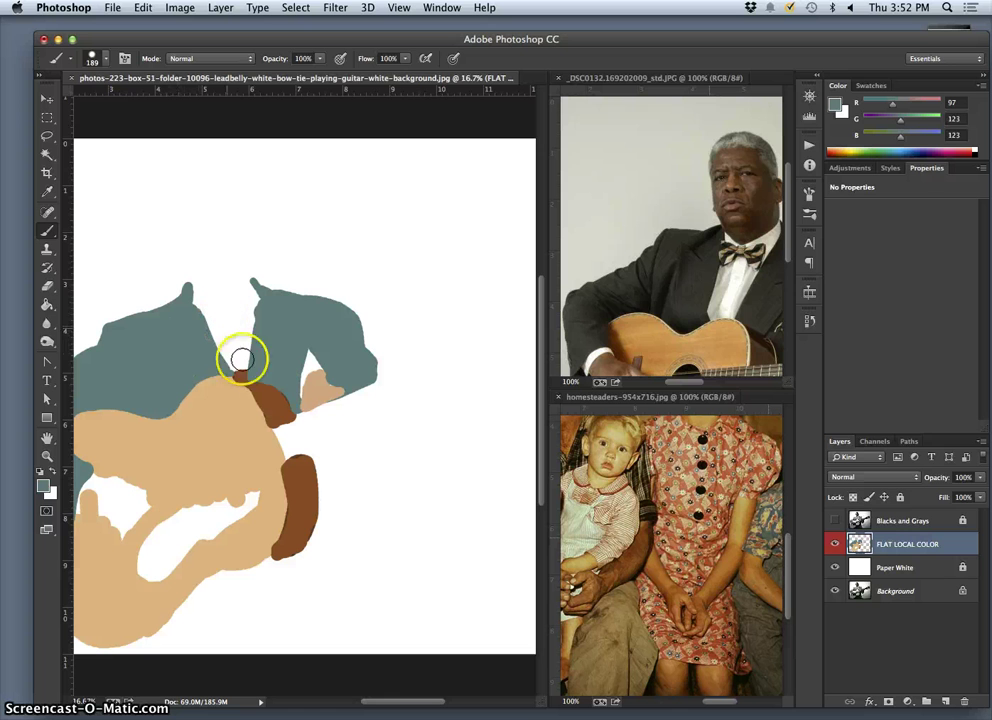
alt+click(310, 318)
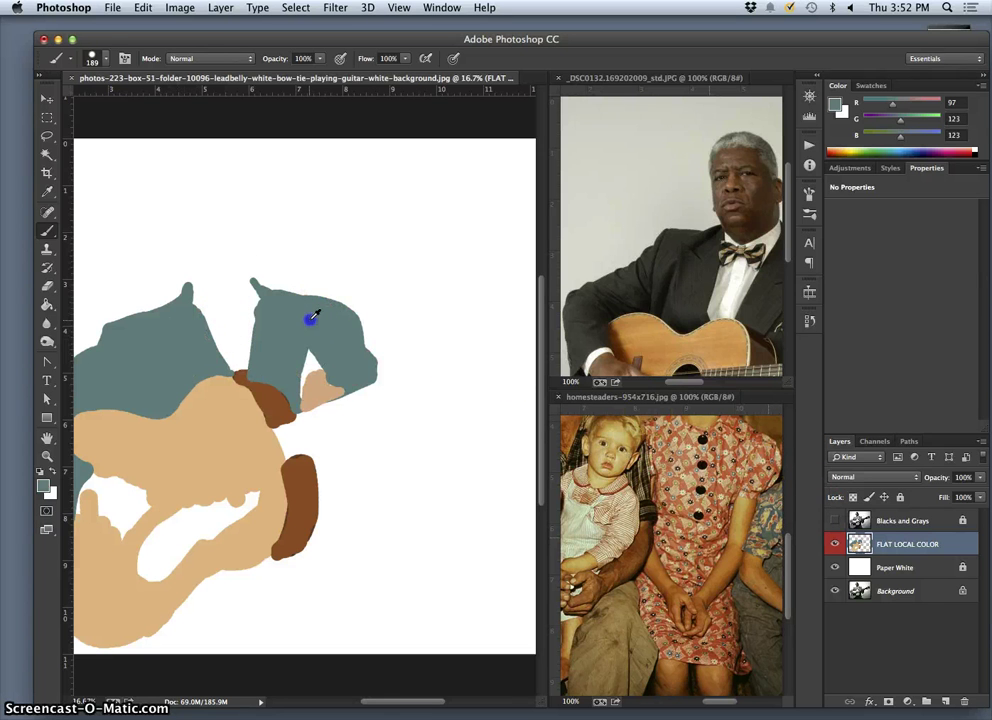
click(317, 348)
key(super+z)
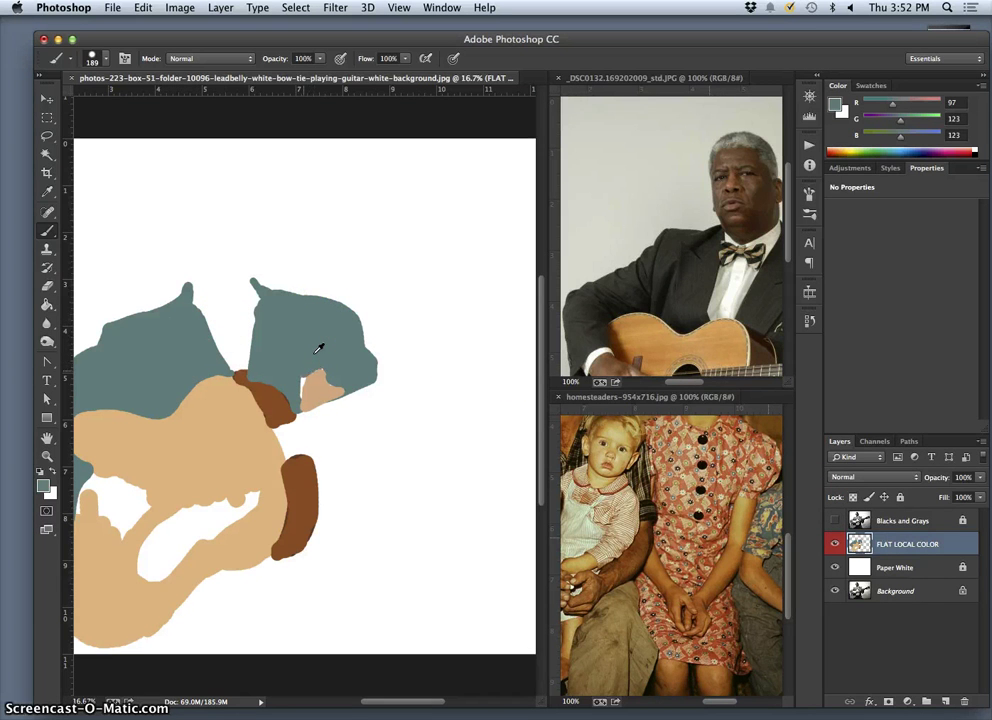
Show Blacks and Grays again and extend teal over the jacket beside the hand.
click(835, 520)
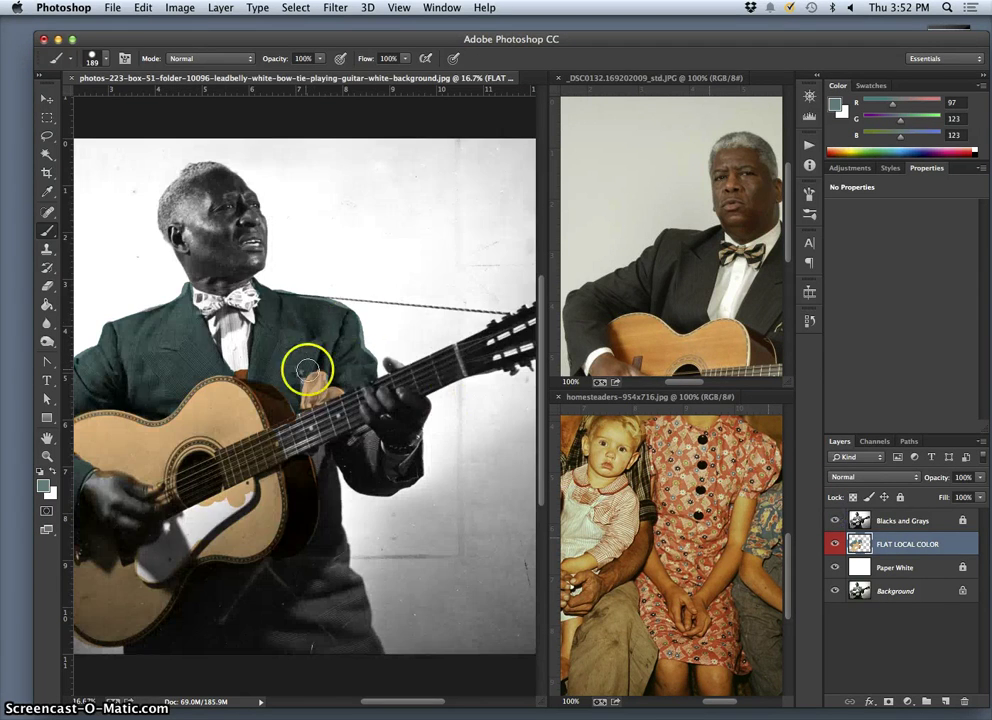
alt+click(308, 345)
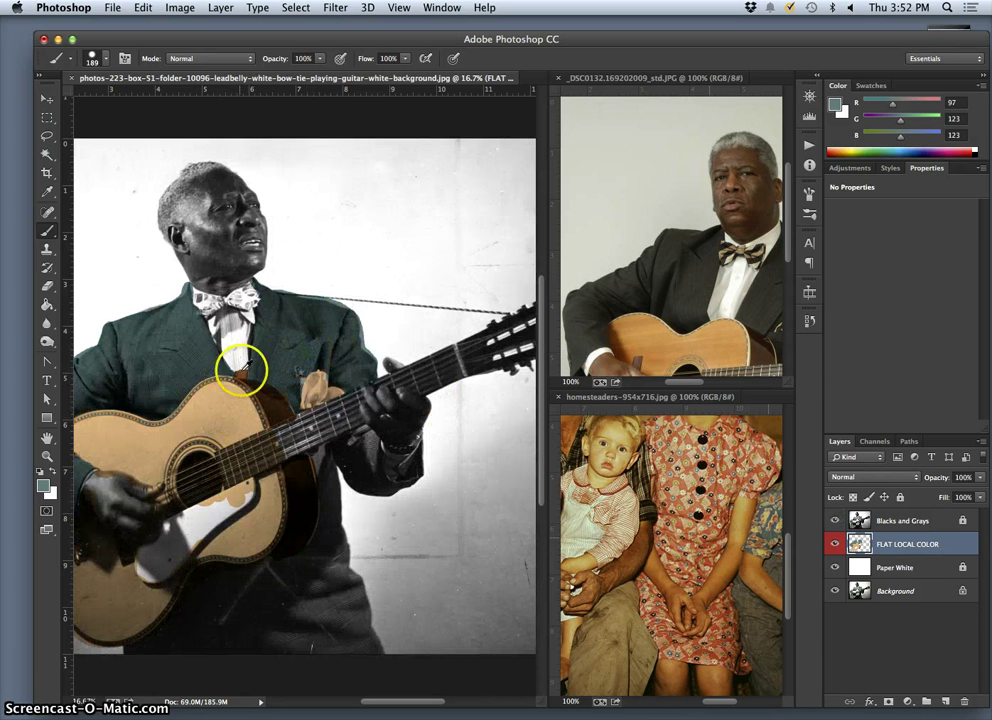
alt+click(262, 360)
alt+click(301, 312)
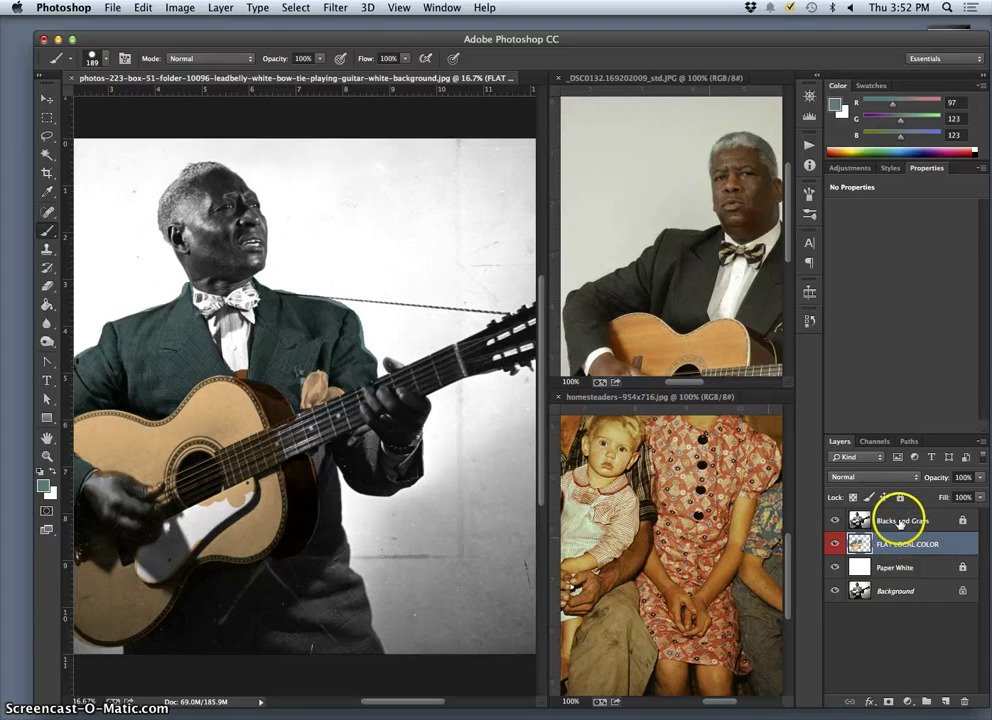
click(301, 378)
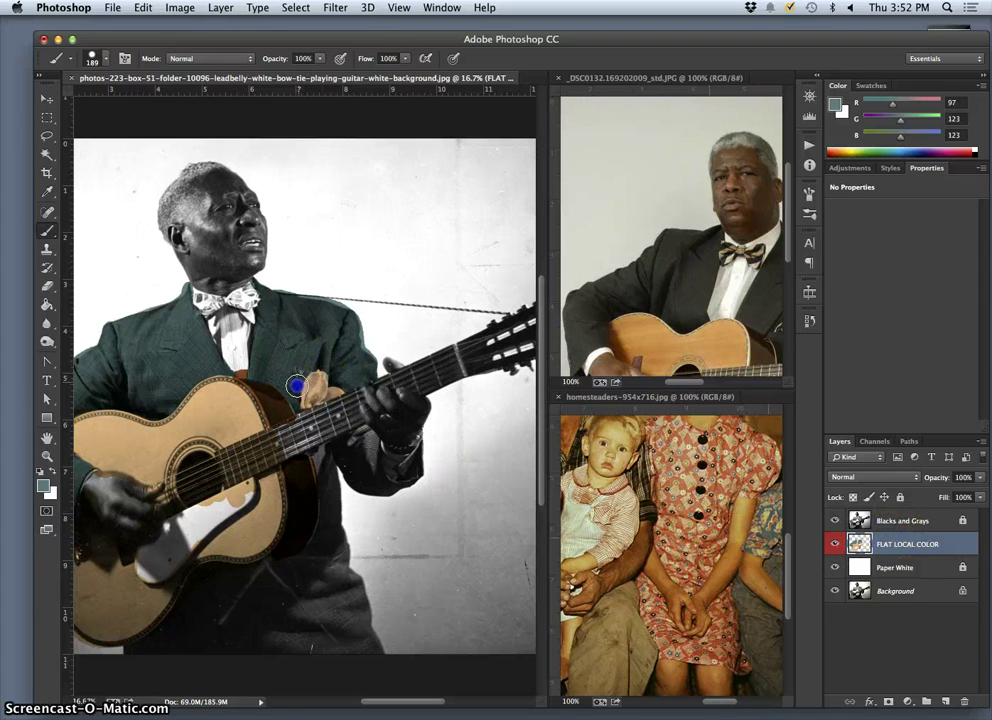
drag(310, 372, 325, 377)
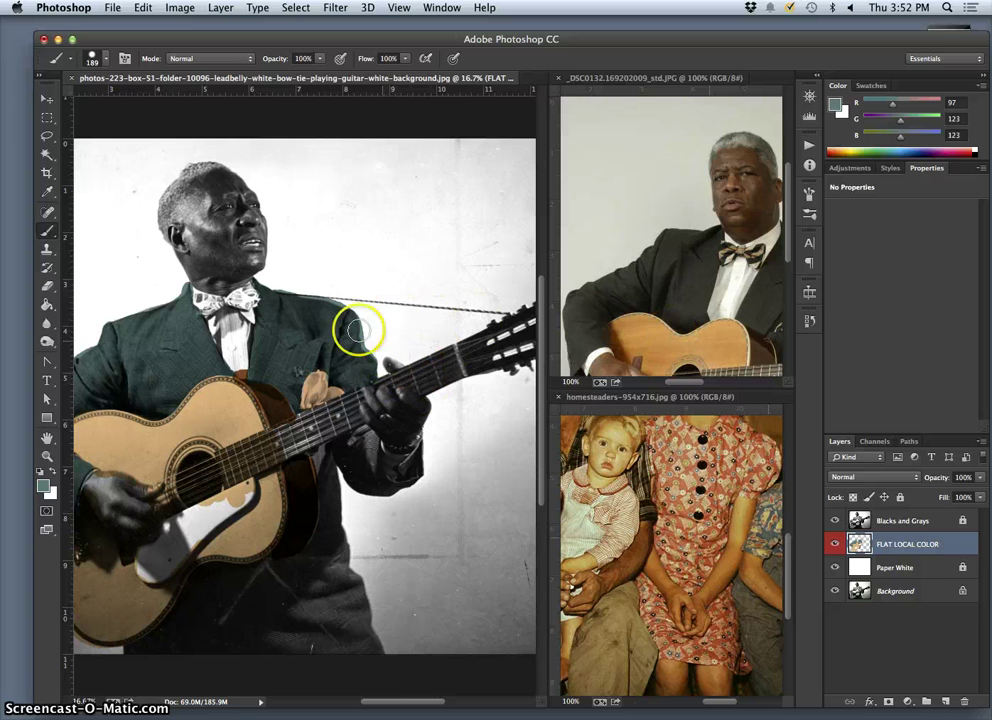
Paint teal on the jacket below the guitar neck and around the lower body.
click(318, 459)
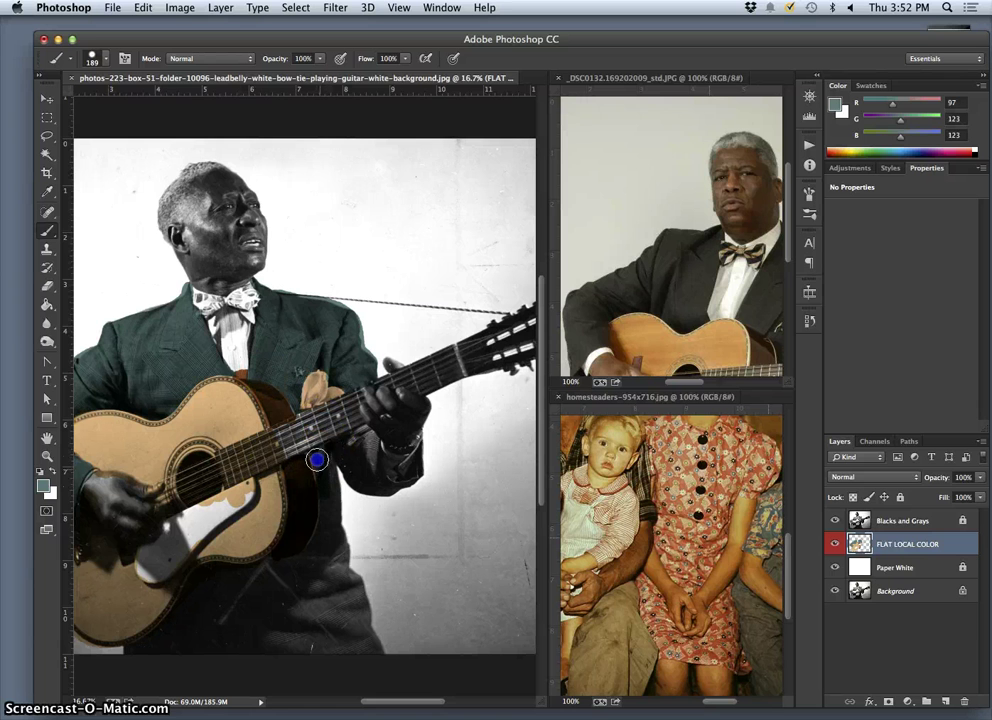
mouse_move(334, 537)
mouse_down()
mouse_move(331, 463)
mouse_move(320, 574)
mouse_move(336, 592)
mouse_move(337, 533)
mouse_move(339, 582)
mouse_up()
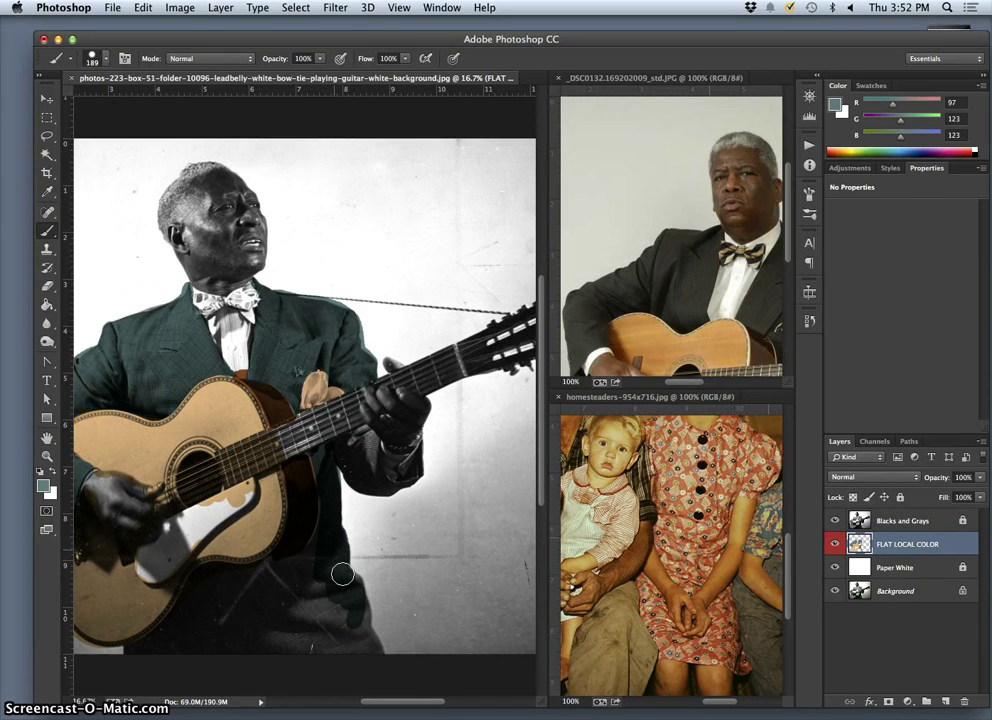
mouse_move(339, 573)
mouse_down()
mouse_move(312, 556)
mouse_move(244, 578)
mouse_move(332, 622)
mouse_move(350, 598)
mouse_move(360, 604)
mouse_up()
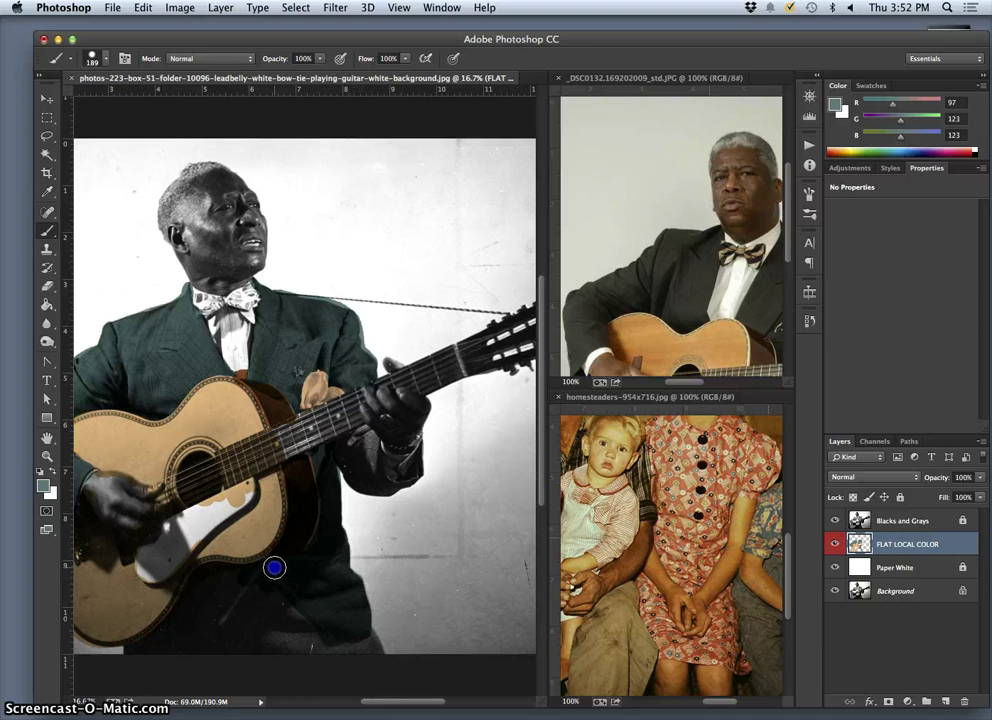